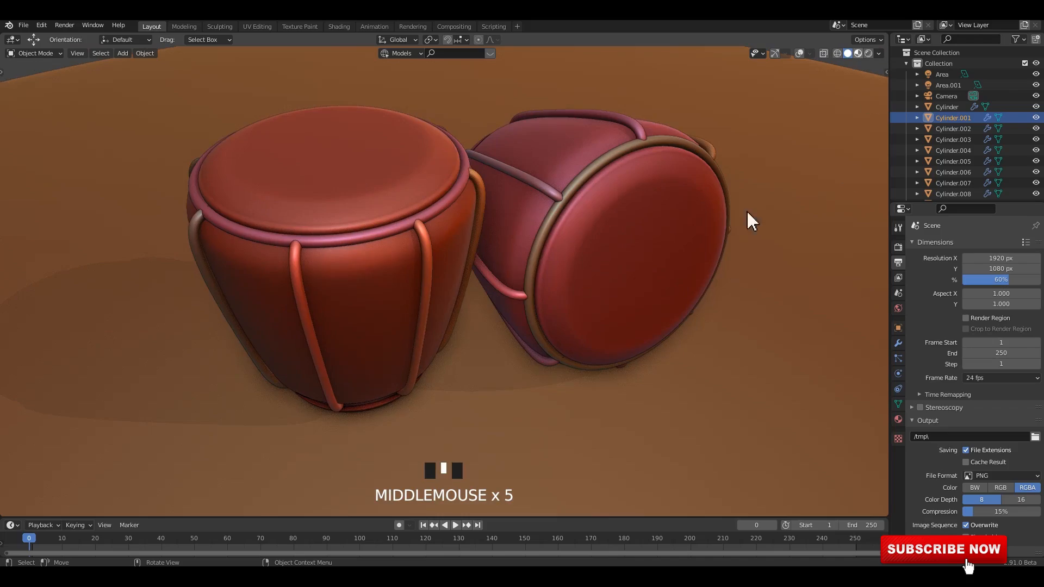
- Examine the finished pair of drums from several angles and in rendered viewport shading
middle_click_drag(598, 249, 553, 310)
scroll(466, 279, "up", 5)
mouse_move(469, 287)
middle_mouse_down("ctrl")
mouse_move(511, 303)
mouse_move(515, 285)
mouse_move(394, 261)
mouse_move(405, 294)
mouse_move(396, 380)
middle_mouse_up("ctrl")
middle_click_drag(560, 318, 536, 293, "shift")
left_click(869, 53)
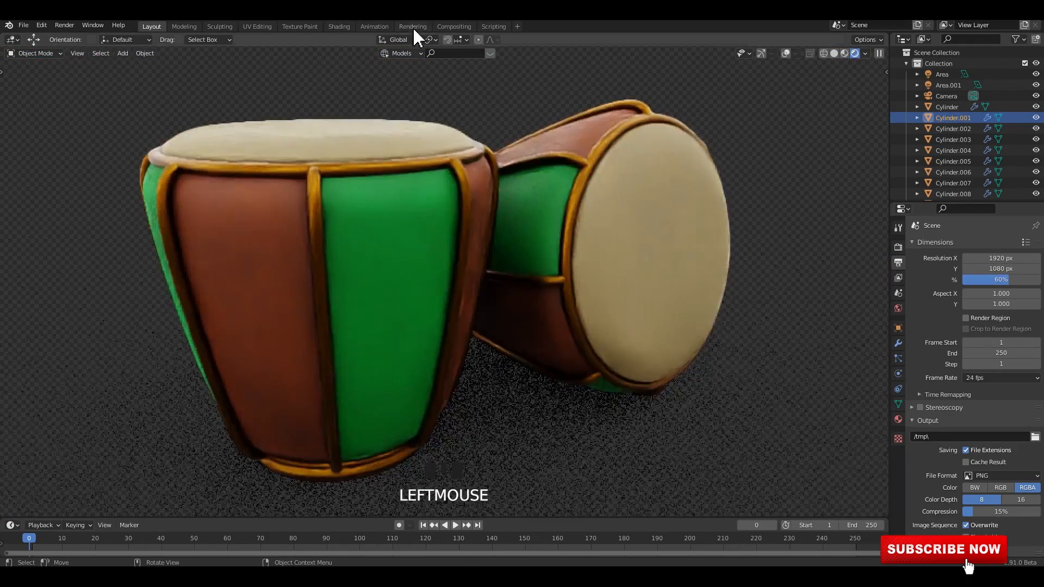
- Open the rendering workspace and compare the finished drum renders stored in the other render slots
left_click(412, 27)
middle_click_drag(331, 279, 322, 233, "ctrl")
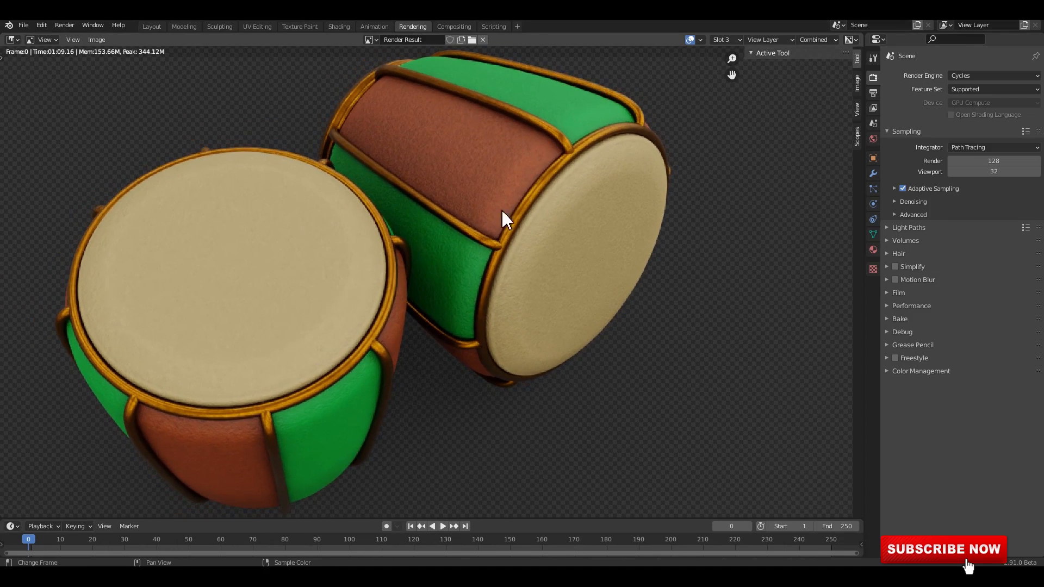
left_click(724, 40)
left_click(731, 128)
middle_click_drag(482, 203, 476, 181, "ctrl")
left_click(725, 40)
left_click(737, 146)
middle_click_drag(572, 180, 614, 215, "ctrl")
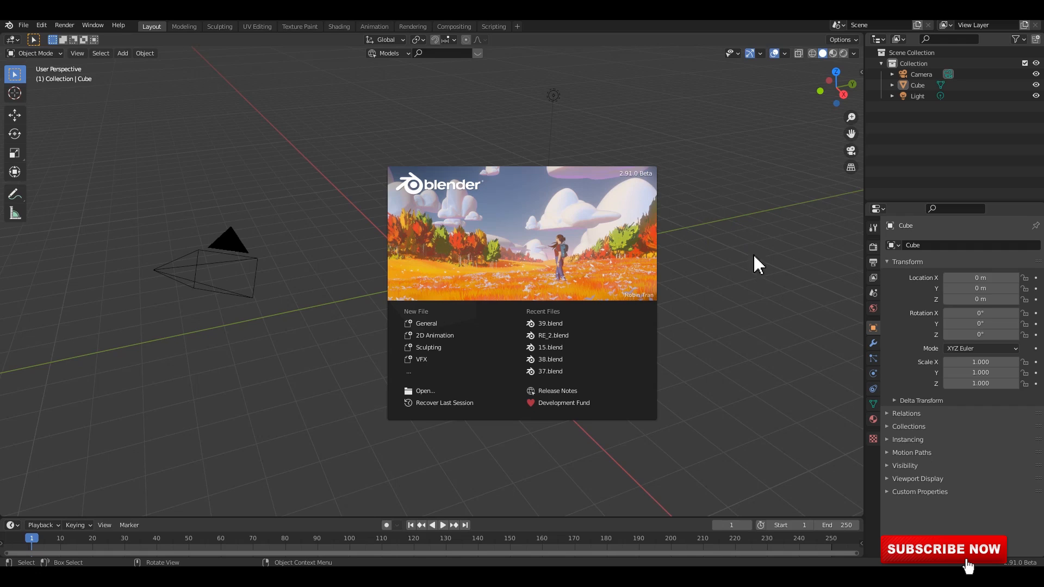
- Dismiss the splash screen and turn on the shortcut display for the viewport
left_click(754, 255)
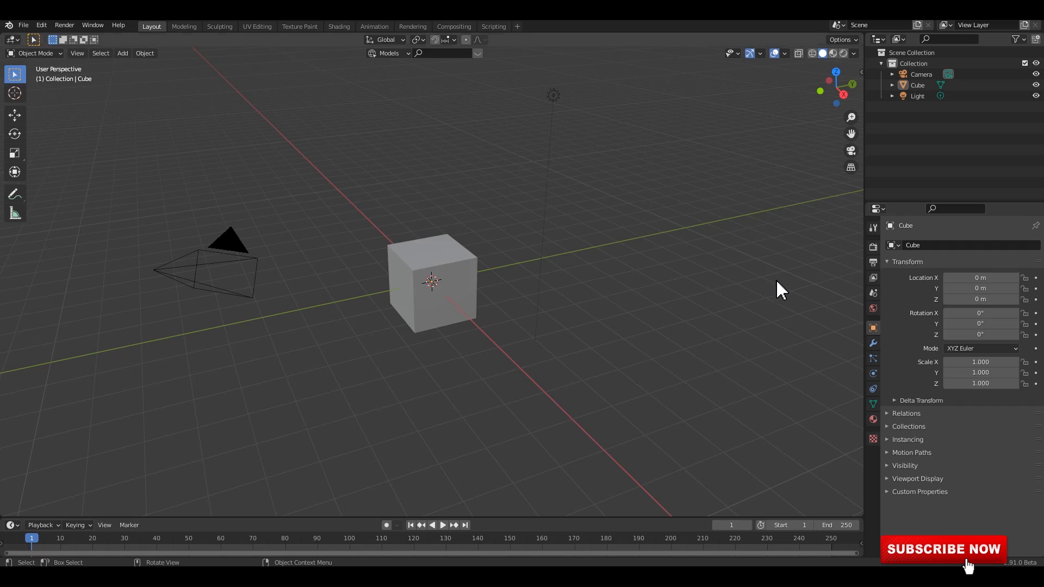
key("n")
left_click(857, 153)
left_click(787, 101)
left_click(793, 139)
- Set the solid viewport shading to Random colour, World background and Cavity, change the cavity type, and hide the sidebar
left_click(853, 53)
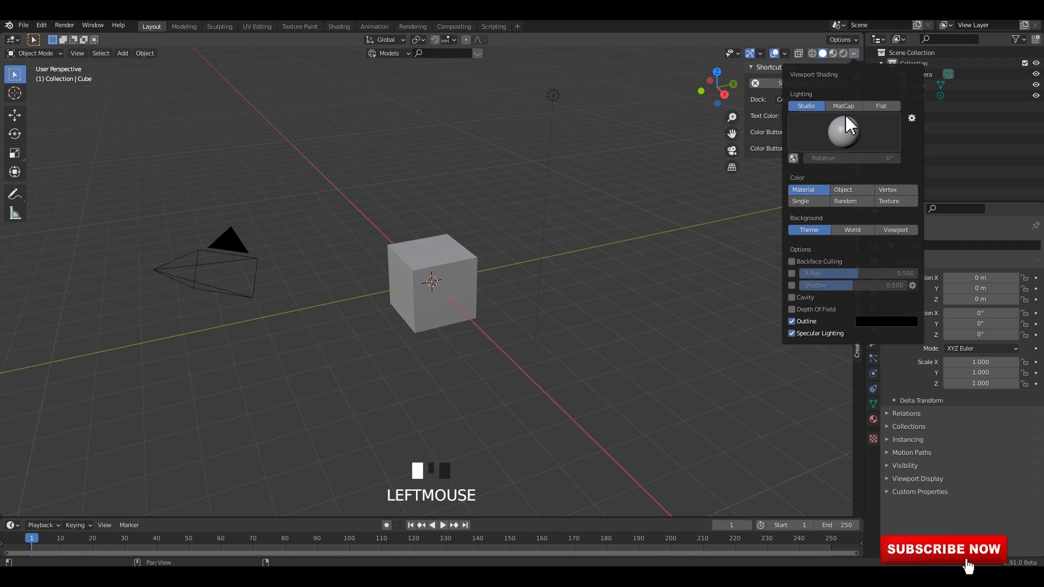
left_click(852, 202)
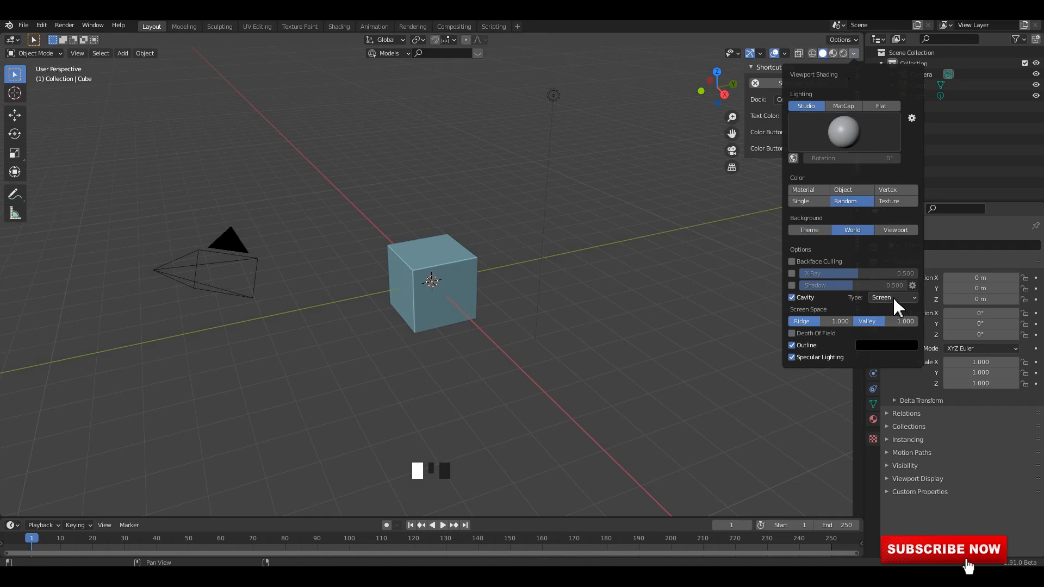
left_click(890, 338)
mouse_move(848, 345)
middle_mouse_down()
mouse_move(559, 283)
mouse_move(646, 289)
mouse_move(631, 285)
middle_mouse_up()
left_click_drag(745, 293, 854, 294)
middle_click_drag(538, 271, 545, 276)
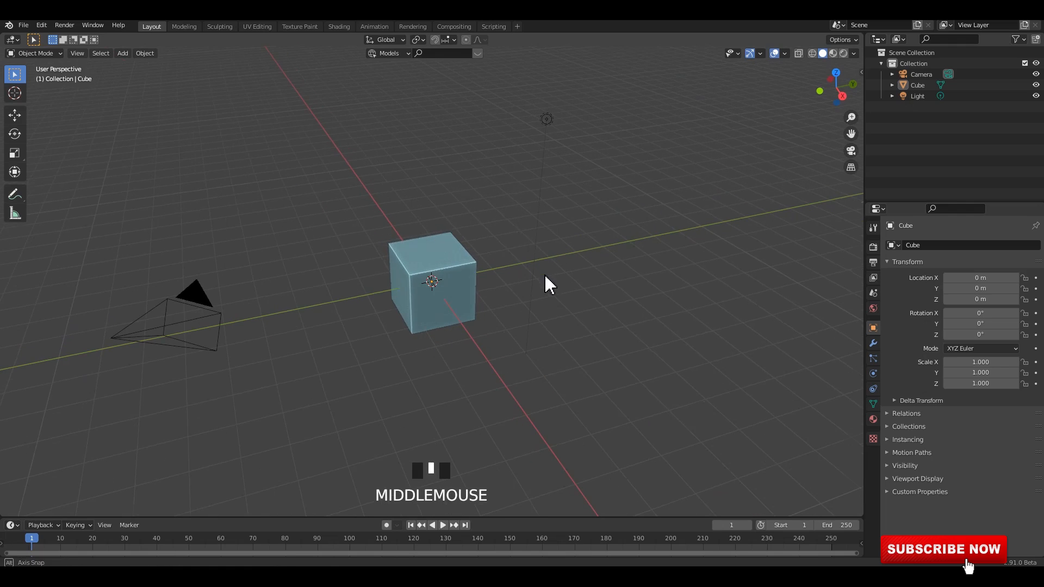
- Delete all the default objects from the scene
key("a")
key("x")
left_click(583, 274)
- Add a mesh cylinder and move it straight up until its base rests on the grid floor
key("shift+a")
mouse_move(429, 185)
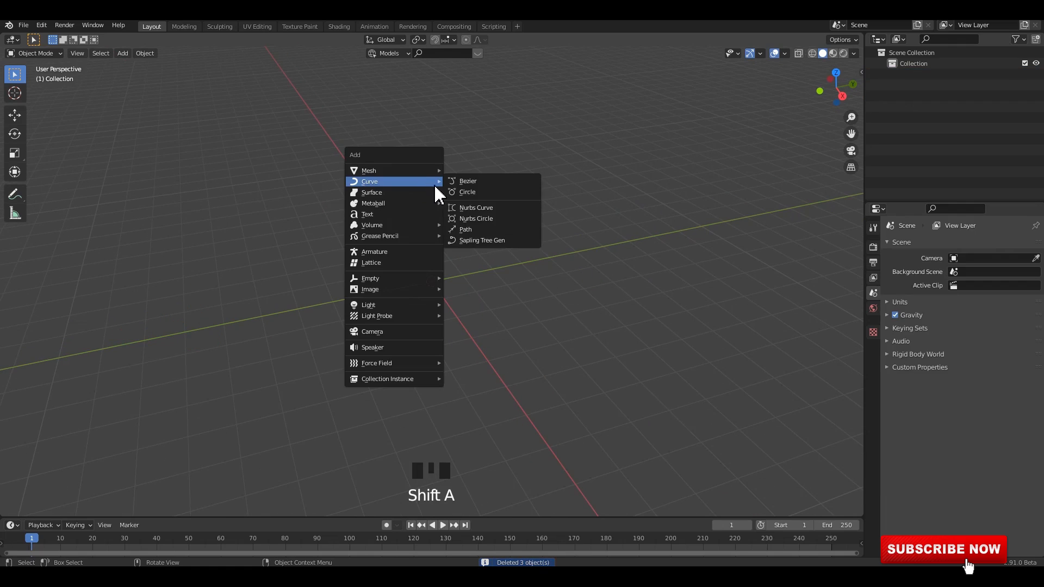
left_click(471, 225)
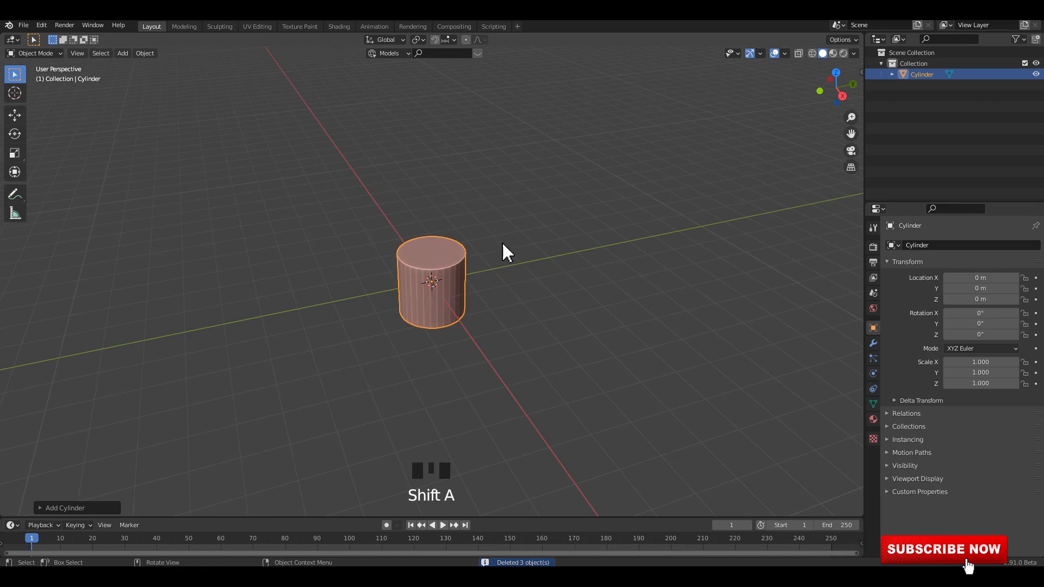
scroll(203, 335, "up", 2)
left_click(15, 115)
middle_click_drag(506, 287, 462, 284, "alt")
scroll(438, 273, "up", 1)
left_click_drag(438, 273, 433, 204)
- Shade the cylinder smooth and enable Auto Smooth for its normals
right_click(433, 204)
left_click(450, 221)
left_click(874, 404)
left_click(906, 431)
left_click(946, 447)
- Scale the cylinder's bottom face inward in edit mode to give the body a slight downward taper
key("Tab")
middle_click_drag(426, 272, 418, 270)
key("3")
left_click(431, 293)
key("ctrl+KP_3")
scroll(580, 321, "up", 2)
middle_click_drag(580, 322, 671, 354, "shift")
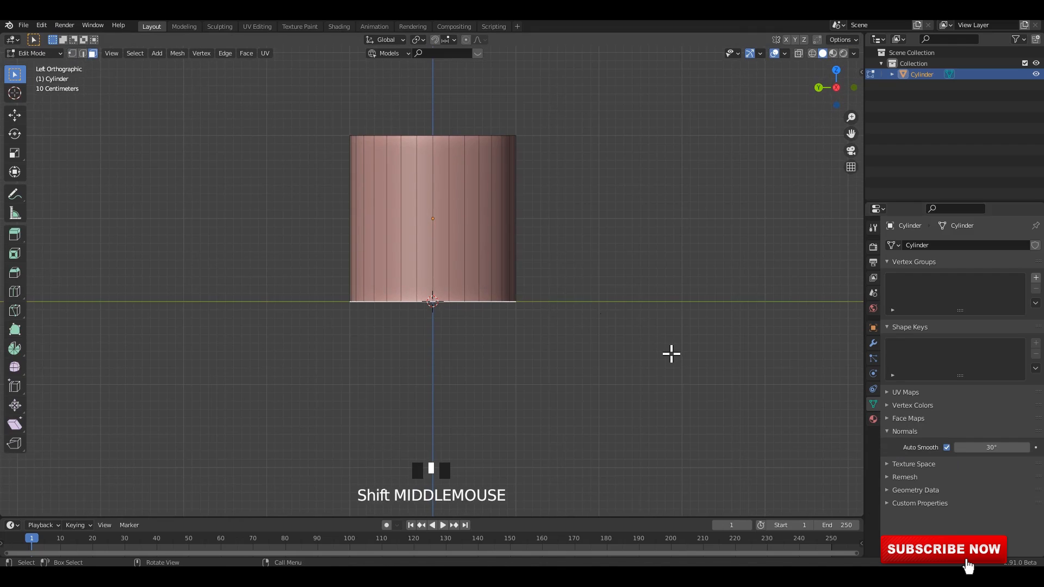
key("s")
left_click(620, 342)
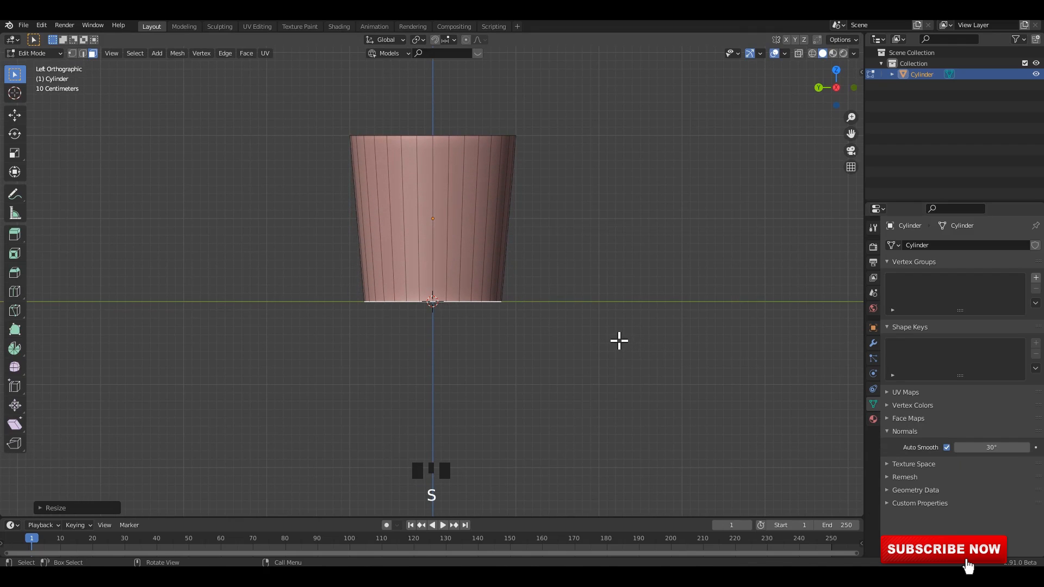
key("s")
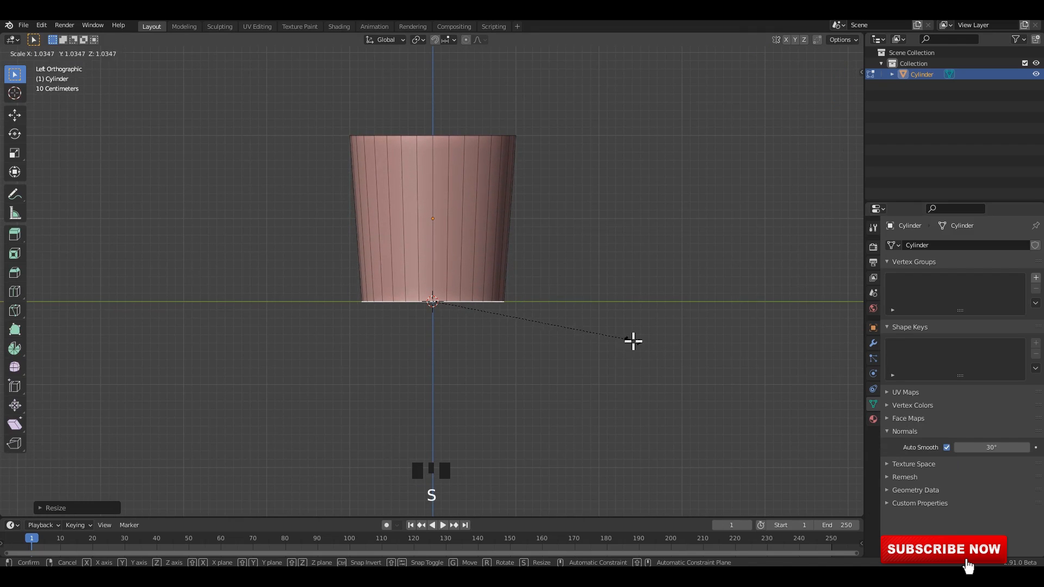
left_click(634, 341)
- Bevel the edge of the bottom face with 3 segments, about 0.21 m wide, and rescale the bottom face
key("ctrl+b")
scroll(640, 338, "up", 2)
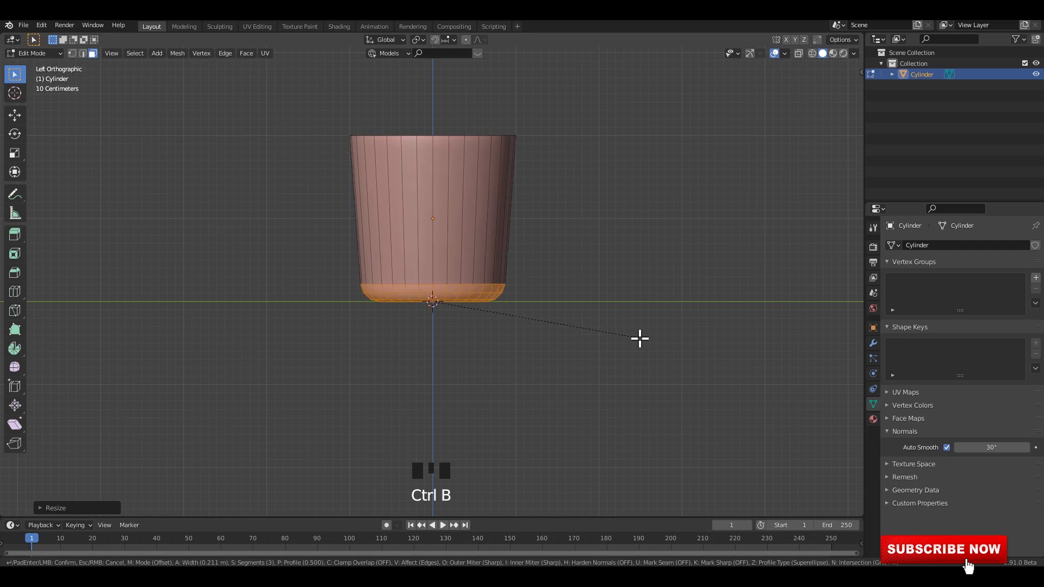
left_click(643, 340)
mouse_move(531, 326)
middle_mouse_down()
mouse_move(468, 294)
mouse_move(559, 299)
mouse_move(517, 334)
middle_mouse_up()
scroll(469, 293, "up", 4)
key("s")
left_click(585, 301)
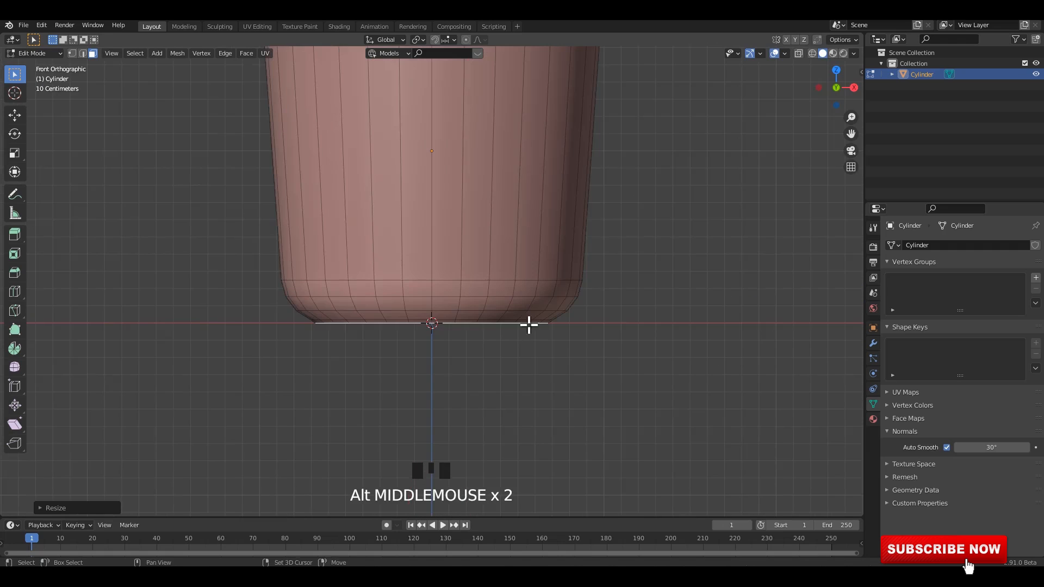
- Extrude the bottom face a short way down, move it slightly lower and scale it outward into a flared foot
scroll(510, 310, "up", 1)
key("e")
left_click(536, 347)
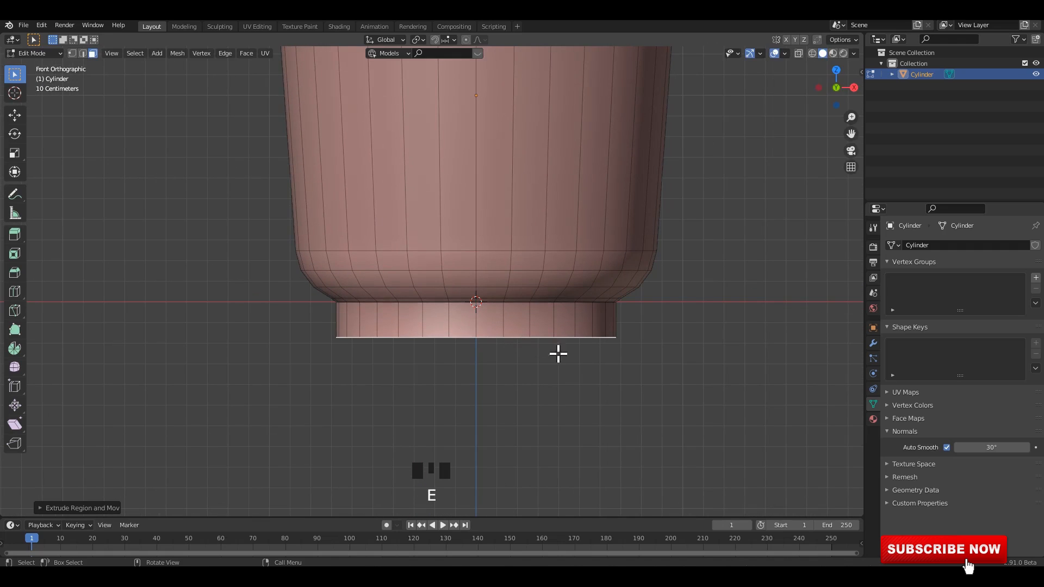
key("s")
left_click(606, 347)
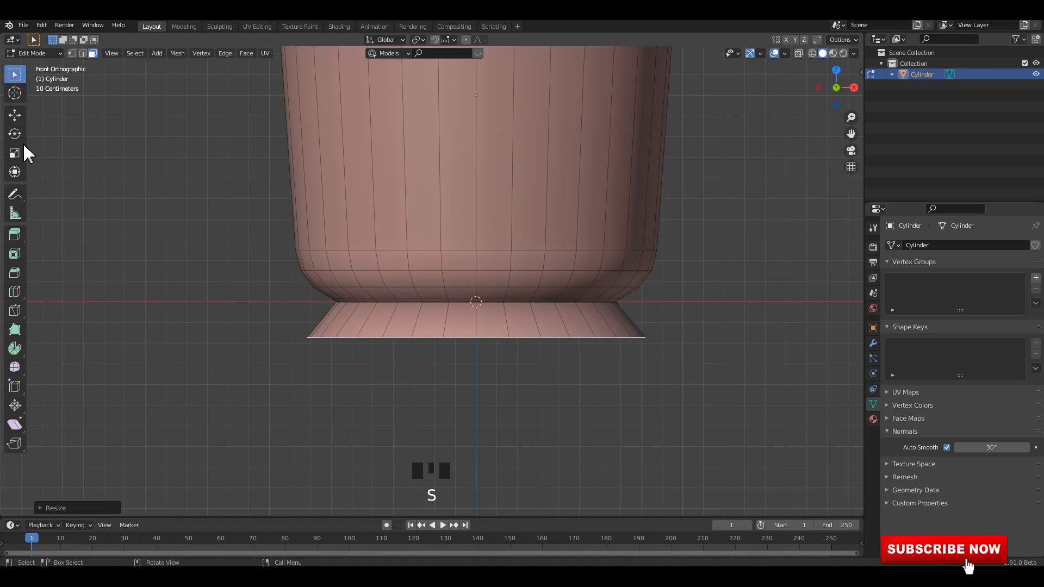
left_click(15, 115)
left_click(476, 300)
key("s")
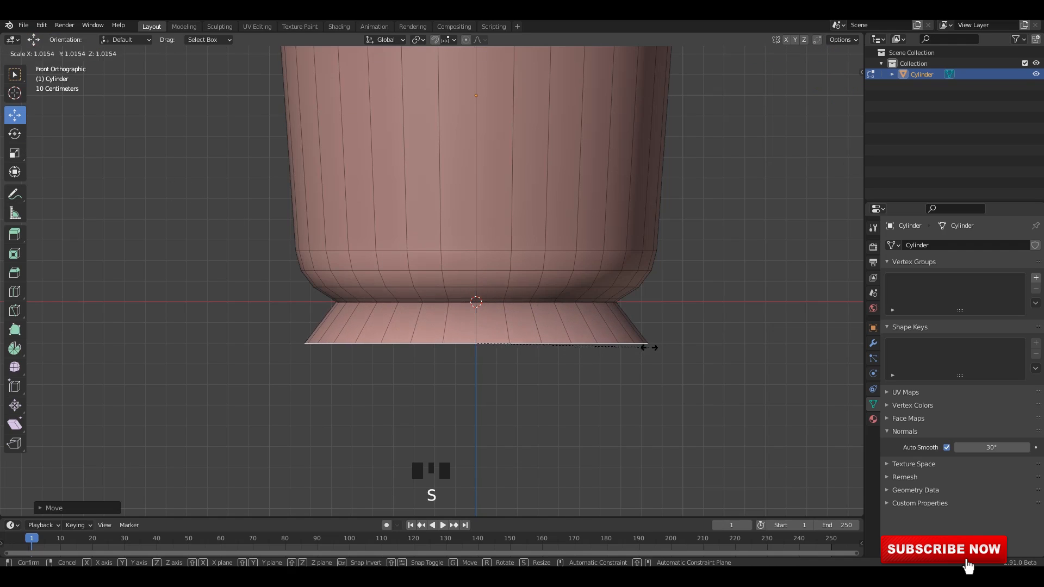
left_click(671, 333)
- Apply the cylinder's scale and return to editing its mesh
key("Tab")
key("ctrl+a")
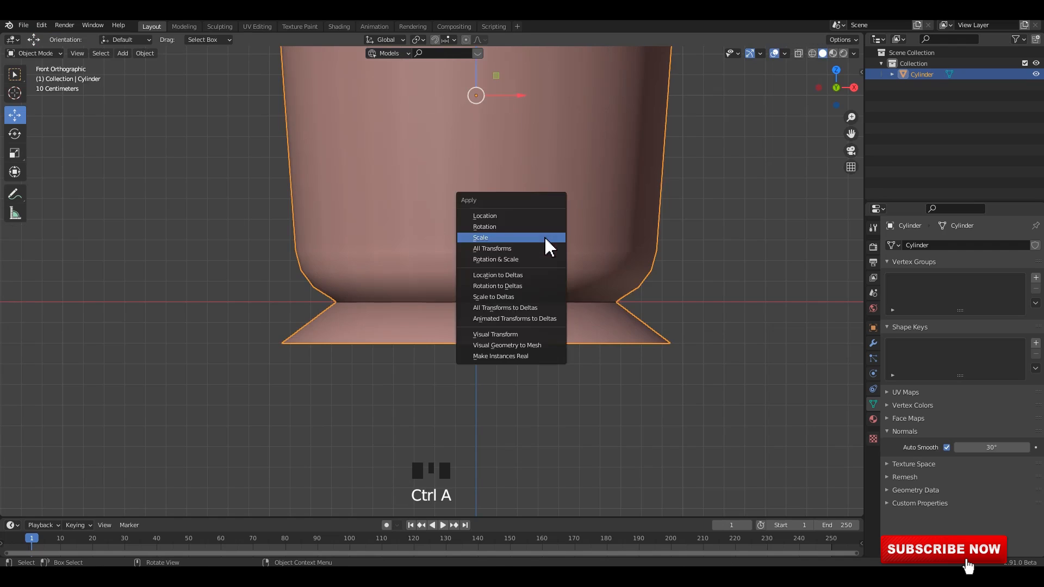
left_click(544, 238)
key("Tab")
- Try to bevel the foot's bottom edge with 4 segments, about 0.19 m wide
key("ctrl+b")
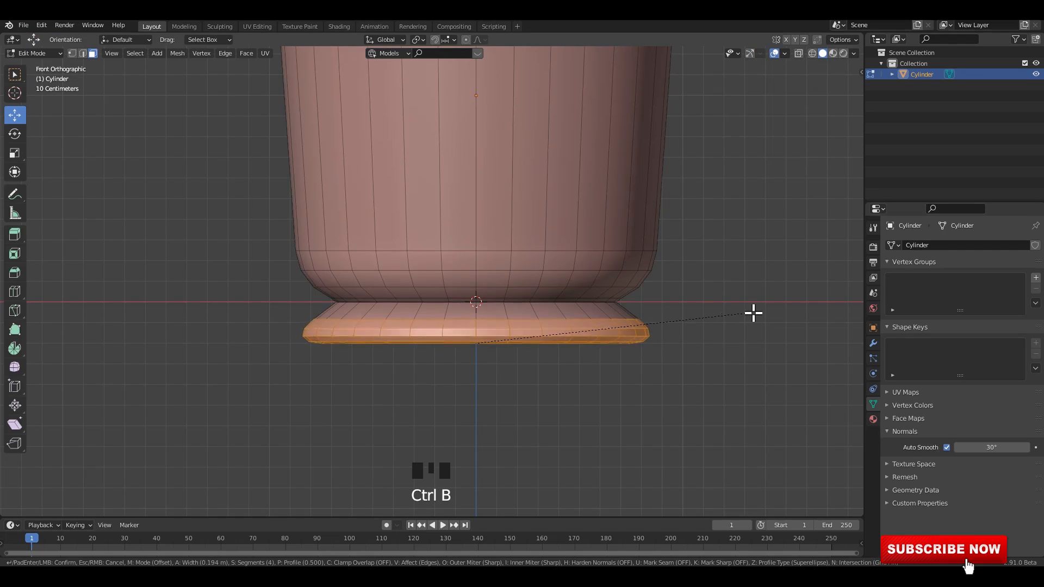
left_click(745, 311)
scroll(522, 293, "down", 4)
scroll(463, 291, "up", 3)
key("ctrl+z")
- Scale the foot's bottom face down to about 0.89 and move it up to shorten the foot
key("s")
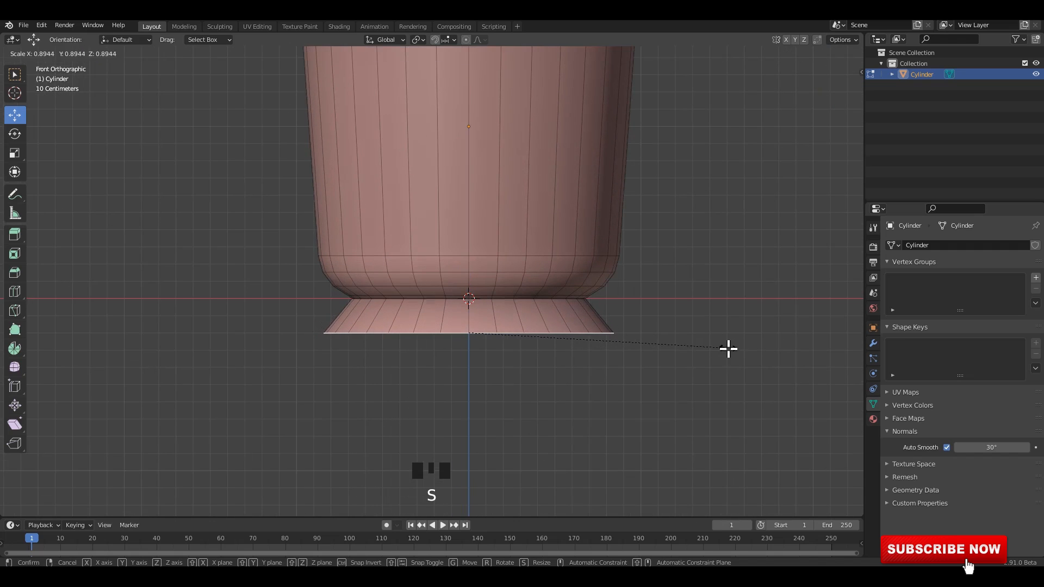
left_click(728, 348)
left_click_drag(468, 332, 472, 280)
- Try to bevel the foot's bottom edge with 1 segment, about 0.13 m wide, and inspect the shape
key("ctrl+b")
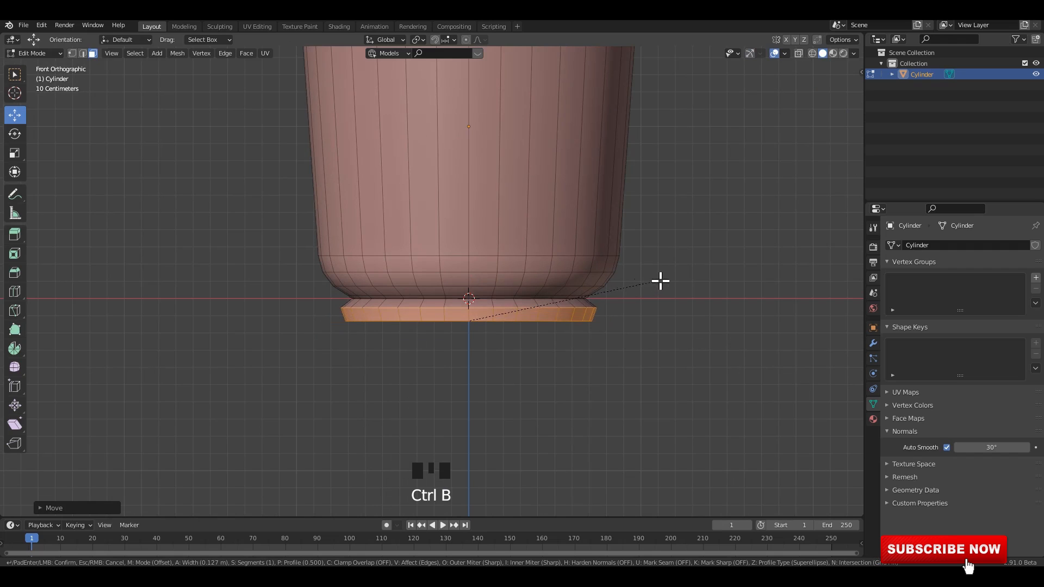
left_click(660, 273)
key("Tab")
left_click(685, 222)
scroll(684, 222, "down", 4)
middle_click_drag(674, 226, 579, 235)
scroll(580, 235, "up", 1)
left_click(535, 239)
key("KP_3")
key("Tab")
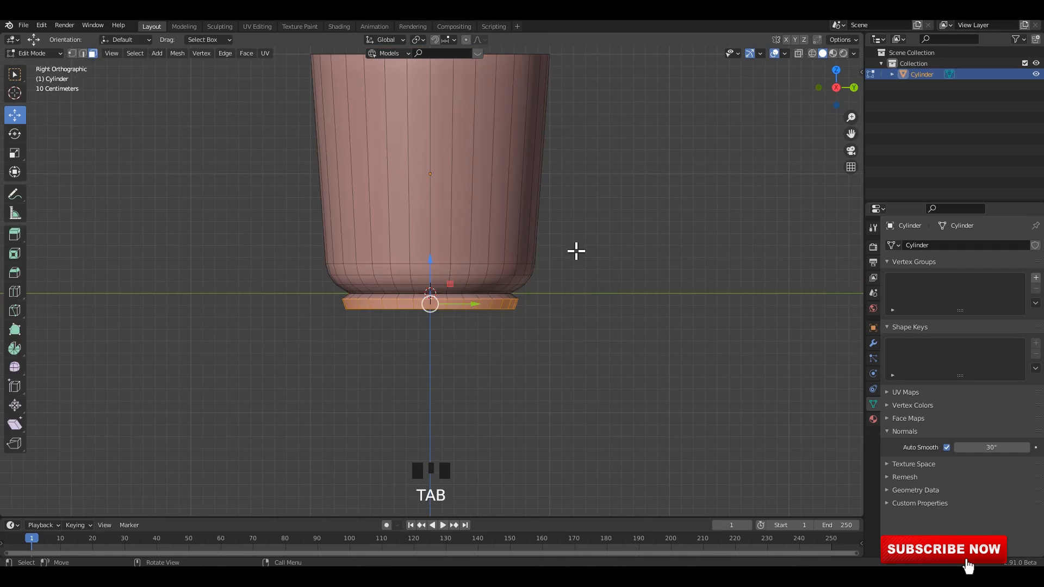
- Undo the latest changes back to before the foot's bevel
scroll(599, 287, "up", 1)
key("ctrl+z")
key("ctrl+z")
key("ctrl+z")
key("ctrl+z")
key("ctrl+z")
key("ctrl+z")
- Apply the cylinder's scale again and reopen its mesh for editing
left_click(562, 249)
key("ctrl+a")
left_click(561, 246)
key("Tab")
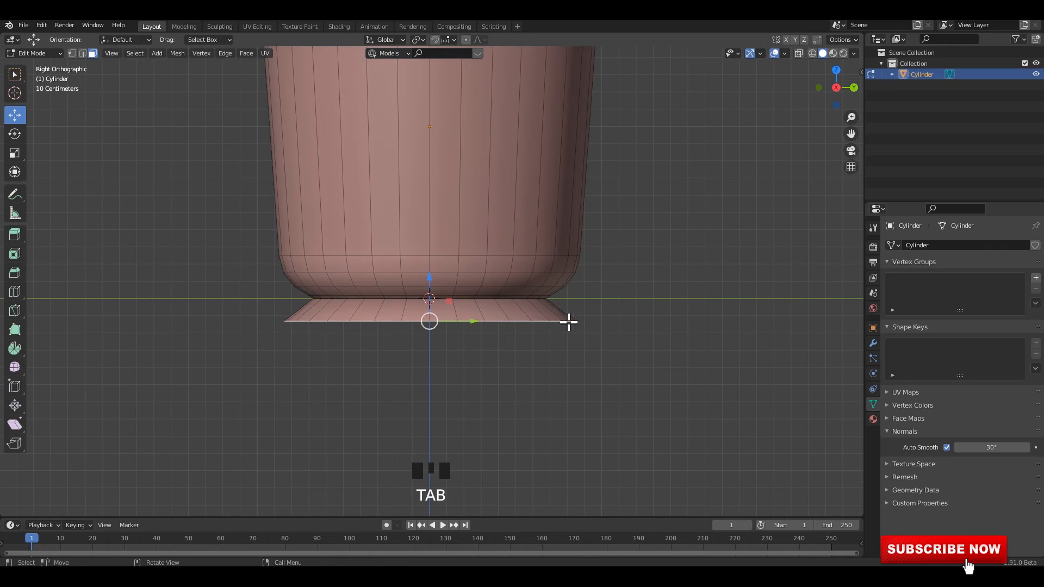
- Scale the foot's bottom face inward and bevel its edge into a narrow base ring
key("s")
left_click(677, 347)
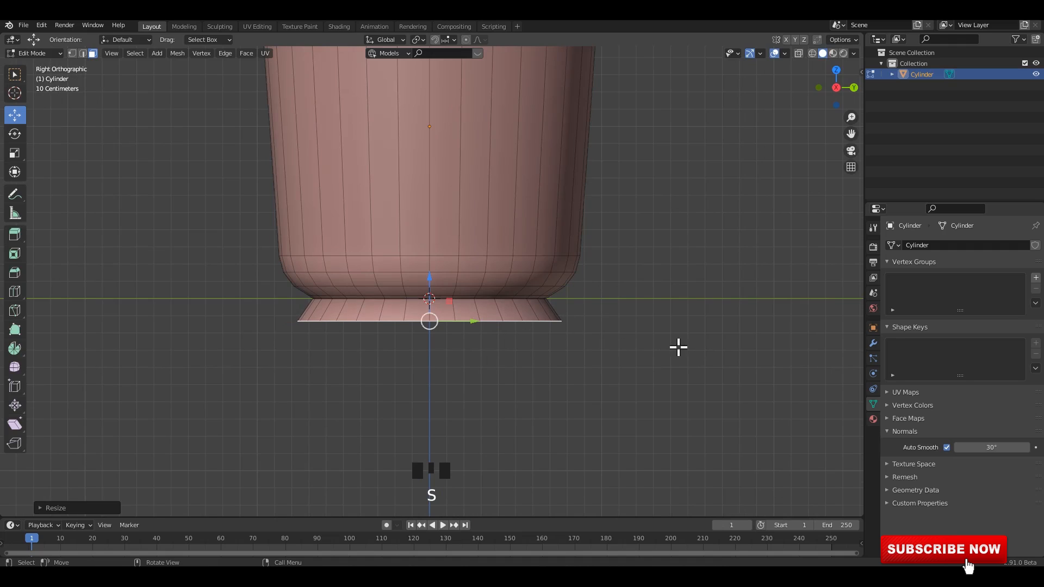
key("s")
left_click(620, 313)
key("ctrl+b")
left_click(631, 294)
middle_click_drag(639, 256, 451, 282)
key("Tab")
left_click(598, 229)
scroll(596, 217, "down", 3)
- Scale the cylinder's top face outward to widen the upper end of the drum body
left_click(478, 213)
key("Tab")
left_click(468, 283)
mouse_move(511, 296)
middle_mouse_down("alt")
mouse_move(483, 262)
mouse_move(516, 314)
middle_mouse_up("alt")
scroll(590, 280, "up", 1)
key("s")
left_click(606, 272)
scroll(581, 254, "up", 1)
key("s")
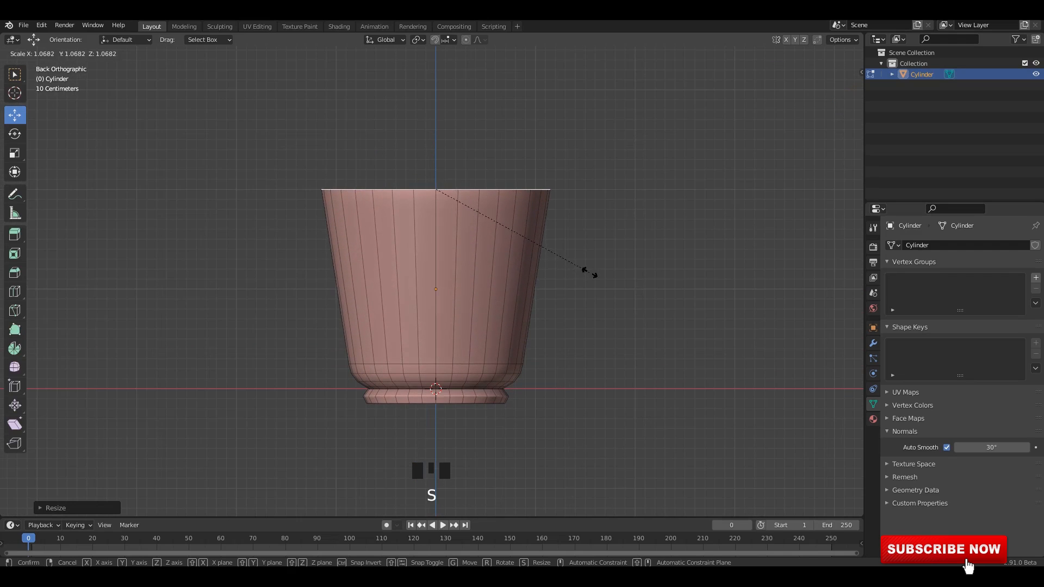
left_click(592, 271)
key("ctrl+b")
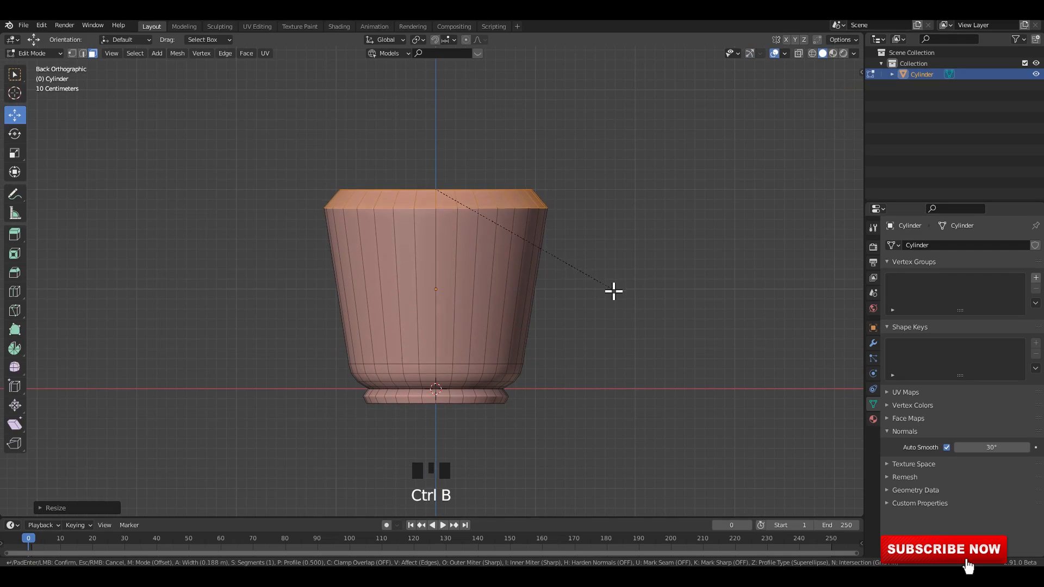
scroll(616, 294, "up", 2)
right_click(617, 294)
key("s")
right_click(624, 293)
- Try to bevel the top face's edge with 4 segments, about 0.29 m wide
key("ctrl+b")
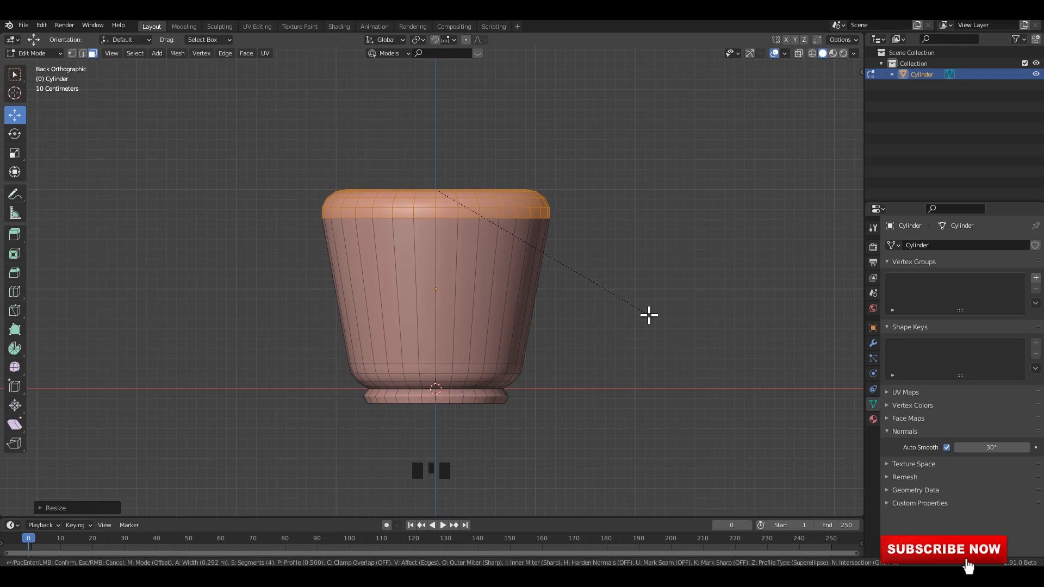
left_click(648, 314)
middle_click_drag(625, 262, 656, 306)
key("ctrl+z")
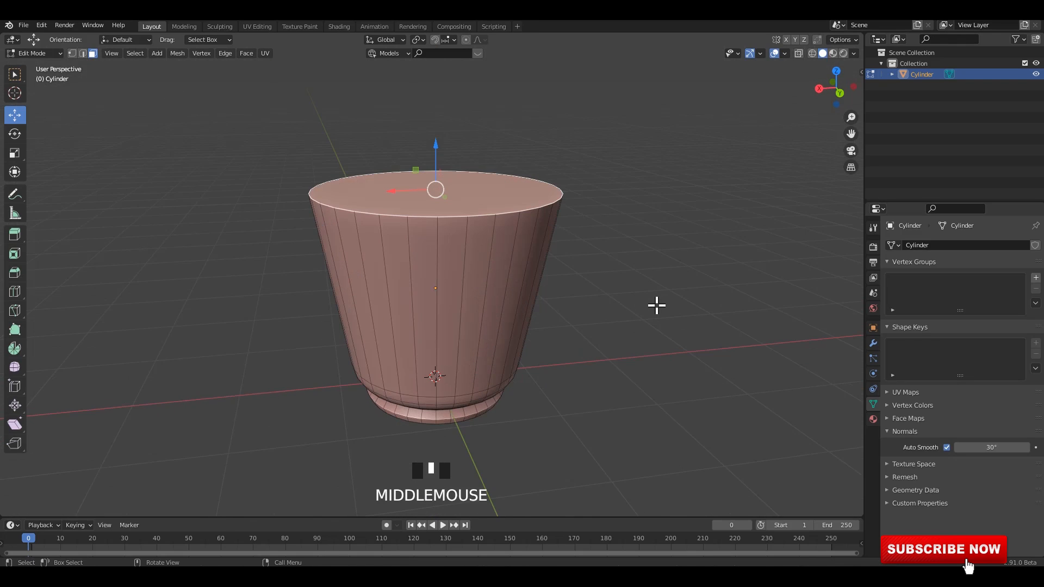
- Bevel the top face's edge with 4 segments and scale the top face up to about 1.05
key("ctrl+b")
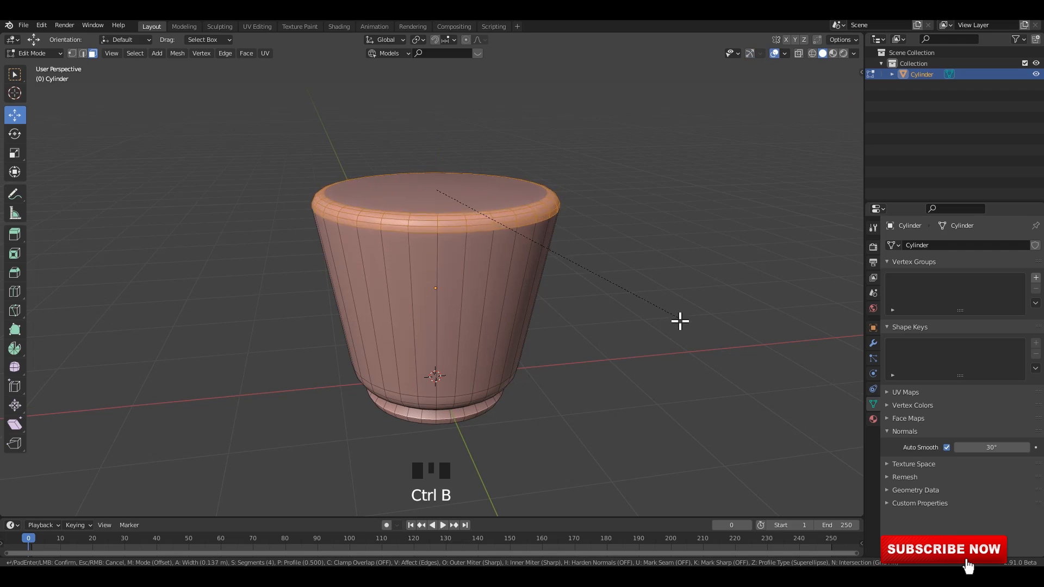
left_click(667, 319)
middle_click_drag(469, 197, 499, 223)
left_click(483, 228)
key("s")
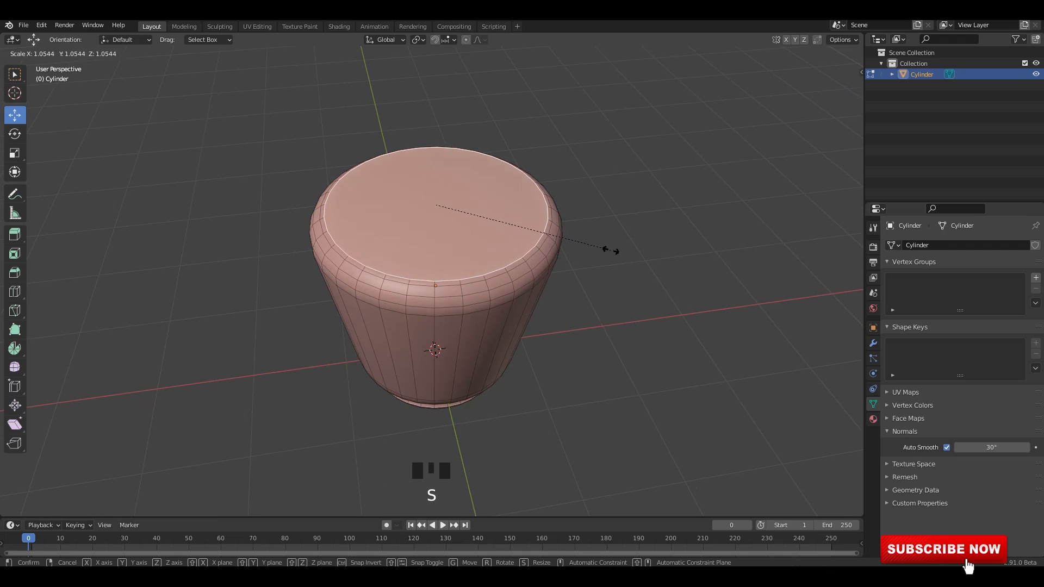
left_click(613, 250)
- Extend the selection to the bevelled rim around the top face and adjust its scale
middle_click_drag(599, 239, 541, 223, "alt")
scroll(571, 261, "up", 4)
scroll(541, 267, "down", 2)
middle_click_drag(542, 267, 596, 288)
scroll(585, 280, "up", 1)
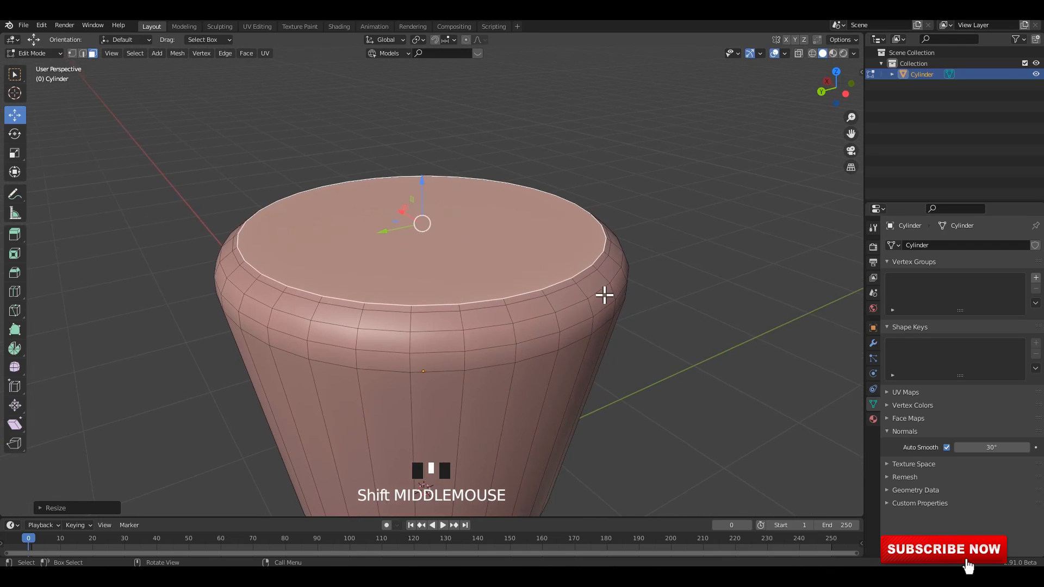
left_click(576, 281, "alt+shift")
key("s")
left_click(641, 282)
- Select the top face and adjust its scale against the rim profile in side view
middle_click_drag(641, 282, 625, 254, "alt")
left_click(613, 249)
scroll(643, 284, "up", 2)
key("s")
left_click(728, 329)
scroll(511, 196, "down", 1)
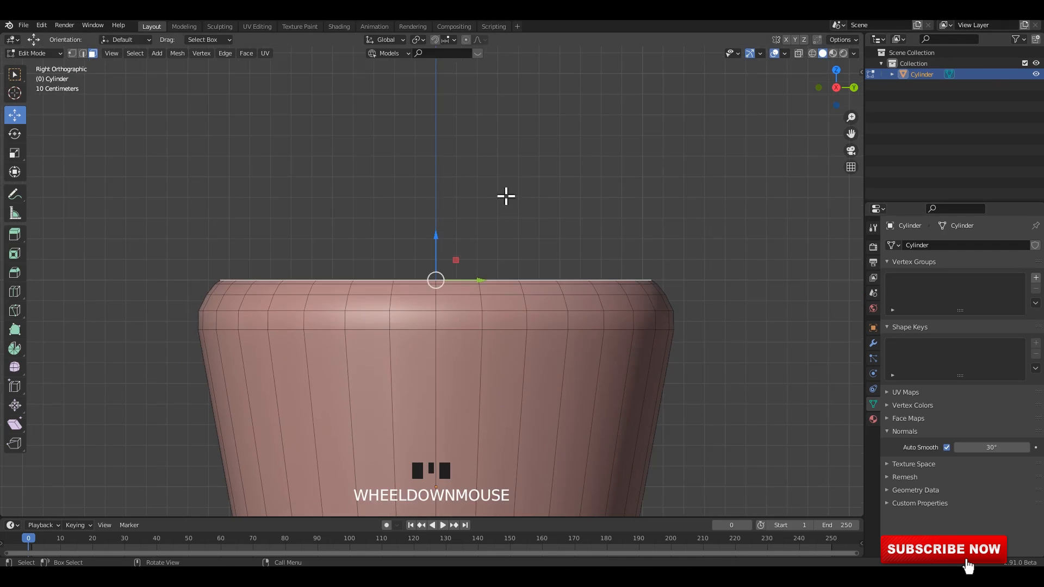
- Fine-tune the width of the drum's top face with small scale adjustments
middle_click_drag(510, 196, 574, 305)
middle_click_drag(595, 262, 647, 272)
double_click(753, 296)
key("s")
left_click(720, 292)
middle_click_drag(721, 291, 713, 268)
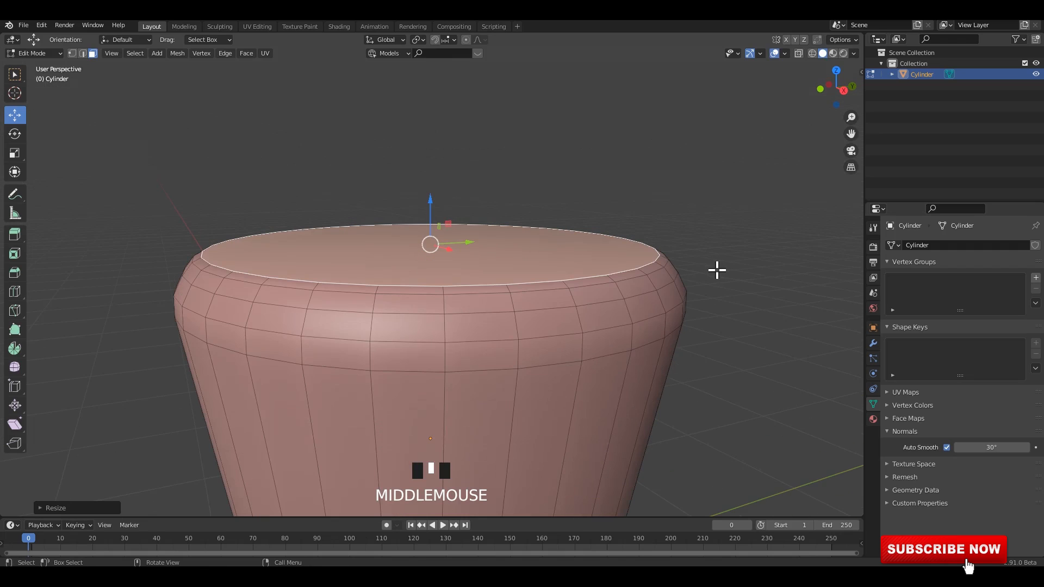
key("s")
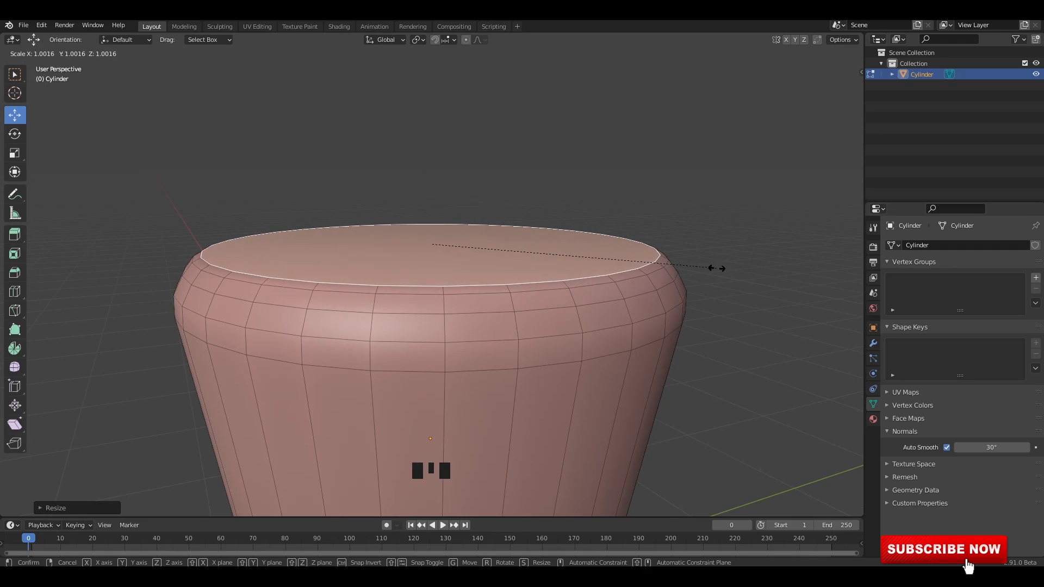
left_click(713, 266)
- Inset the drum's top face by about 0.03 m
middle_click_drag(568, 241, 729, 274)
key("i")
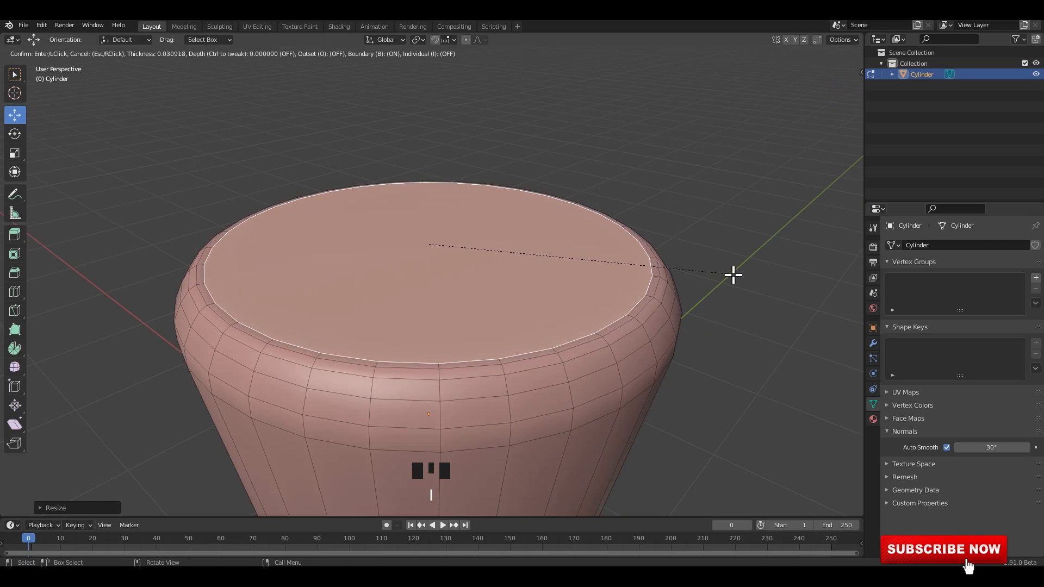
left_click(734, 274)
- Extrude the inset top face a short distance upward and scale it outward slightly
key("KP_3")
middle_click_drag(618, 268, 536, 249, "shift")
key("w")
key("ctrl+z")
key("e")
left_click(538, 244)
middle_click_drag(680, 271, 710, 275)
key("s")
left_click(719, 278)
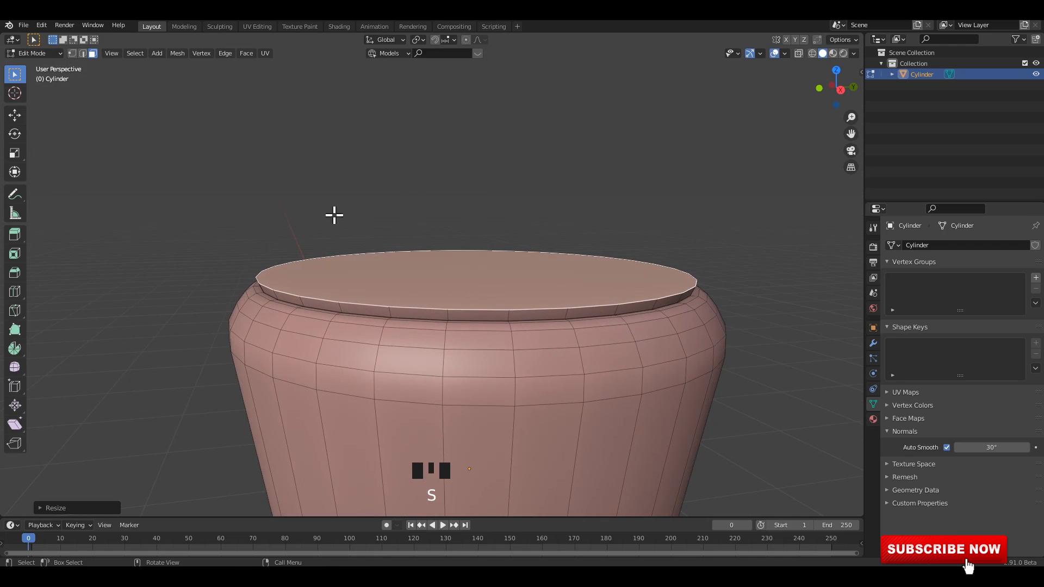
- Move the extruded top face slightly higher along Z
left_click(15, 115)
middle_click_drag(592, 245, 473, 233)
left_click_drag(473, 233, 476, 225)
- Apply the drum's object transform in object mode and return to editing its mesh
key("Tab")
left_click(601, 321)
key("ctrl+a")
left_click(597, 314)
key("Tab")
- Raise the top face further and widen it so the lid section flares outward
middle_click_drag(597, 314, 475, 233)
left_click_drag(475, 233, 473, 214)
key("s")
left_click(689, 259)
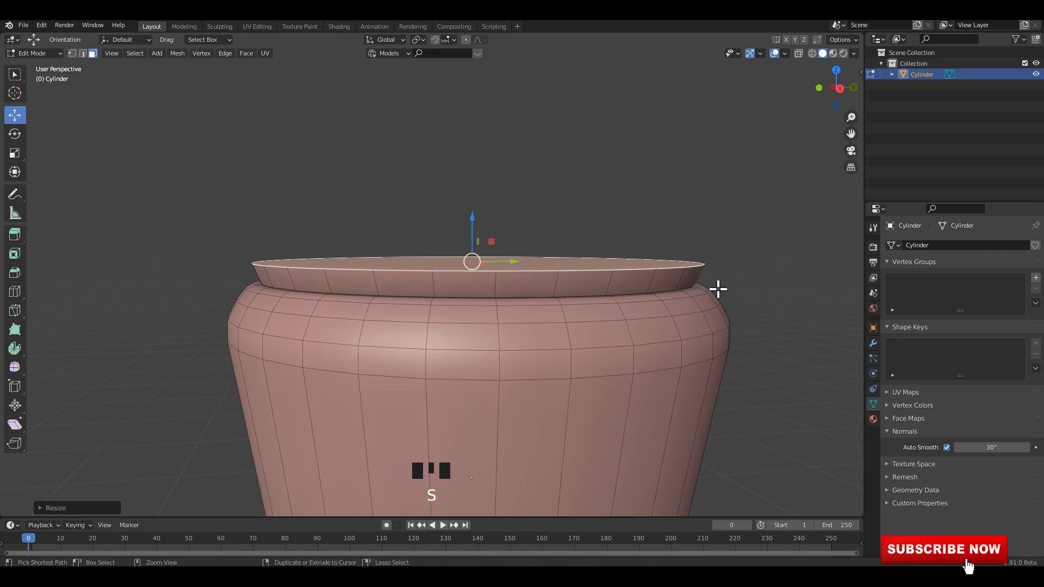
- Try a bevel on the lid's top face and readjust the face's scale
key("ctrl+b")
right_click(740, 309)
key("s")
left_click(782, 343)
- Scale the lid's top face to about 1.01 and bevel its edge with 4 segments into a rounded drumhead
key("ctrl+b")
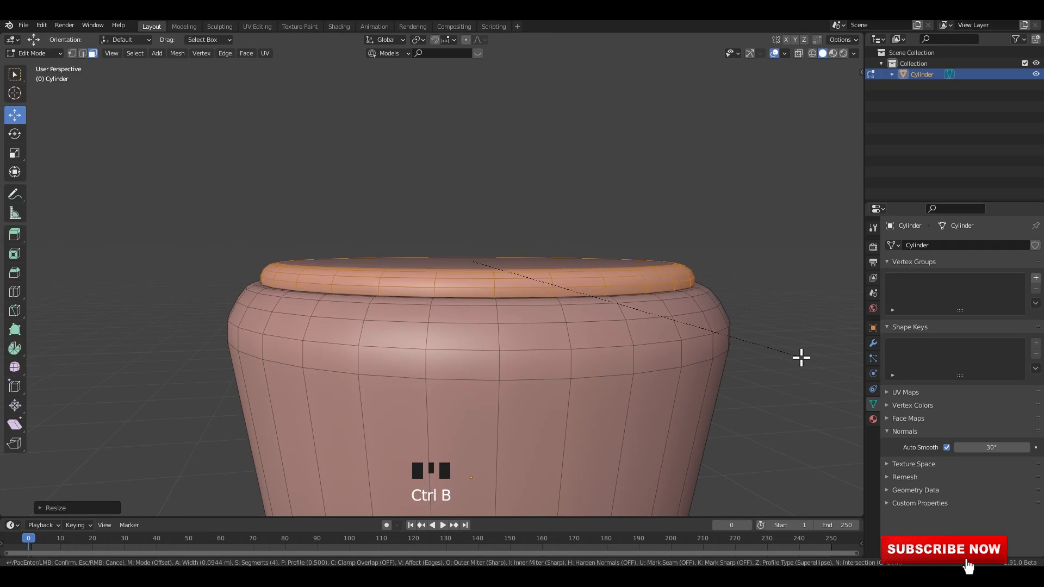
right_click(800, 355)
key("s")
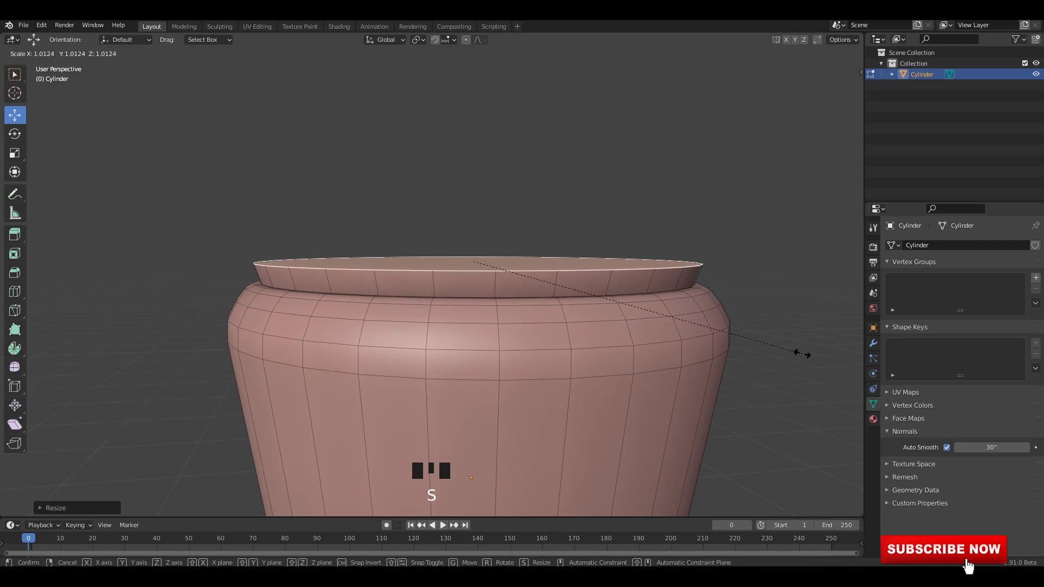
left_click(804, 354)
key("ctrl+b")
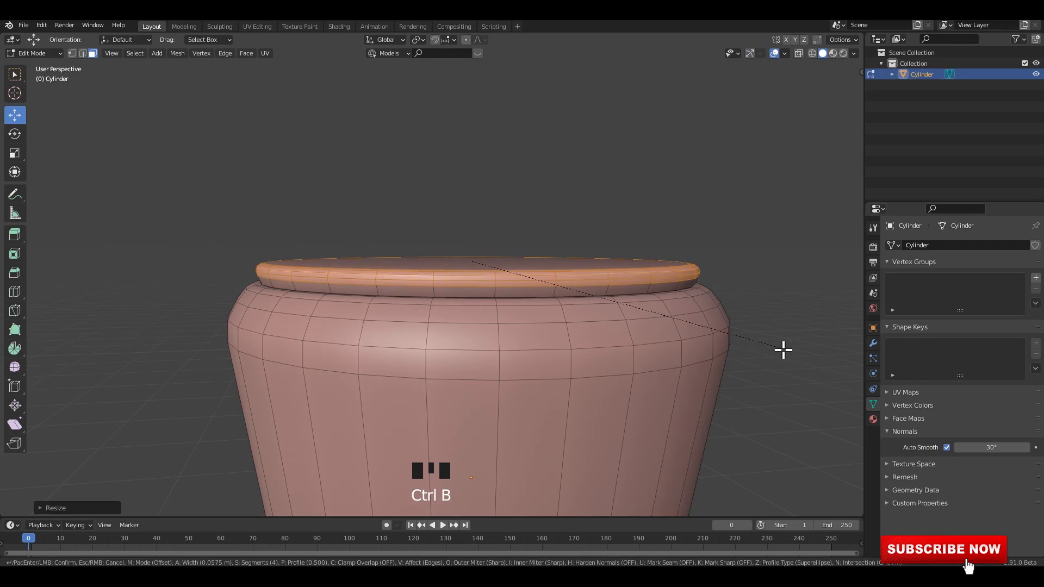
left_click(787, 356)
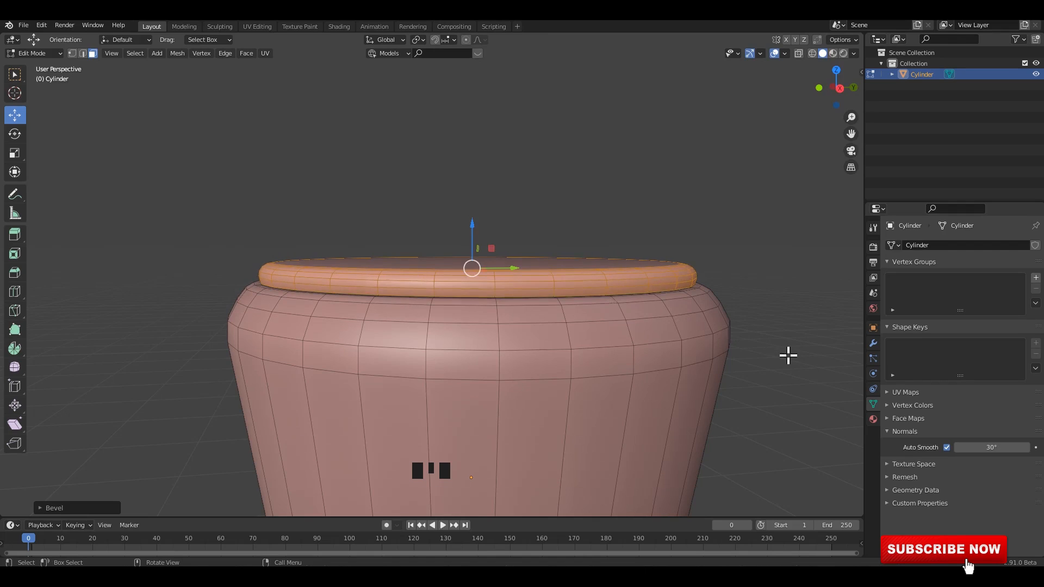
- Return to object mode and apply smooth shading to the drum body
key("Tab")
left_click(720, 269)
middle_click_drag(720, 269, 488, 291)
left_click(478, 284)
right_click(478, 284)
left_click(478, 285)
left_click(631, 287)
middle_click(653, 296, "alt")
middle_click(683, 296, "alt")
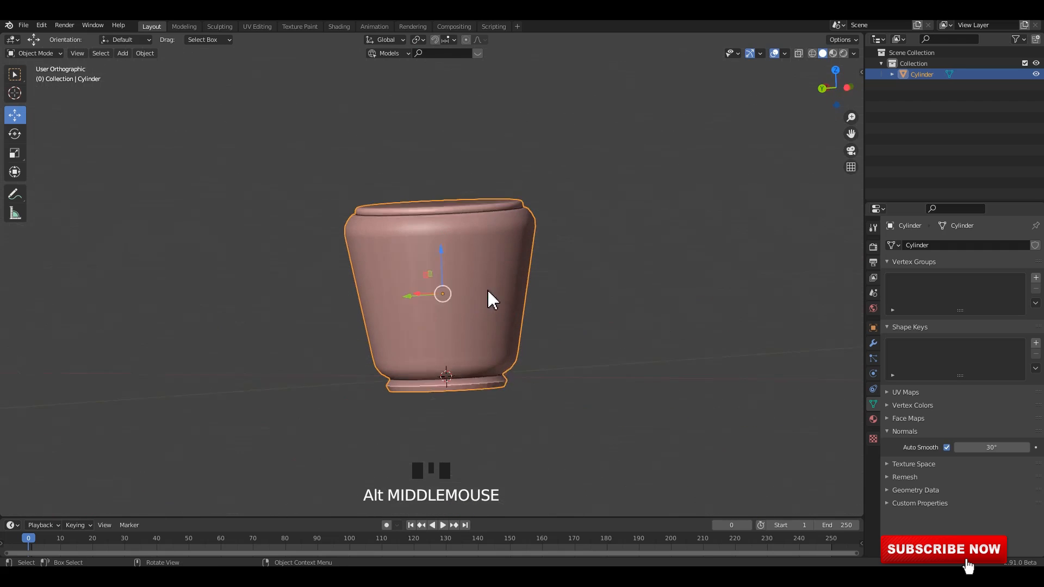
- Raise the drum so its foot rests on the ground line and apply its object transform
left_click(425, 262)
left_click_drag(426, 251, 429, 242)
scroll(447, 267, "up", 3)
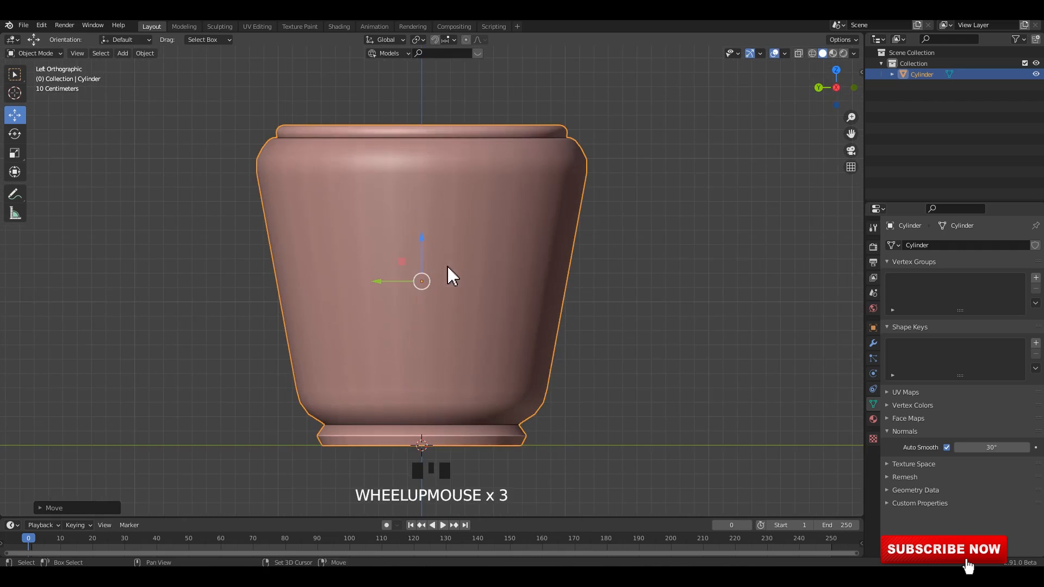
scroll(435, 202, "up", 1, "shift")
left_click(433, 198)
left_click(433, 198)
key("ctrl+a")
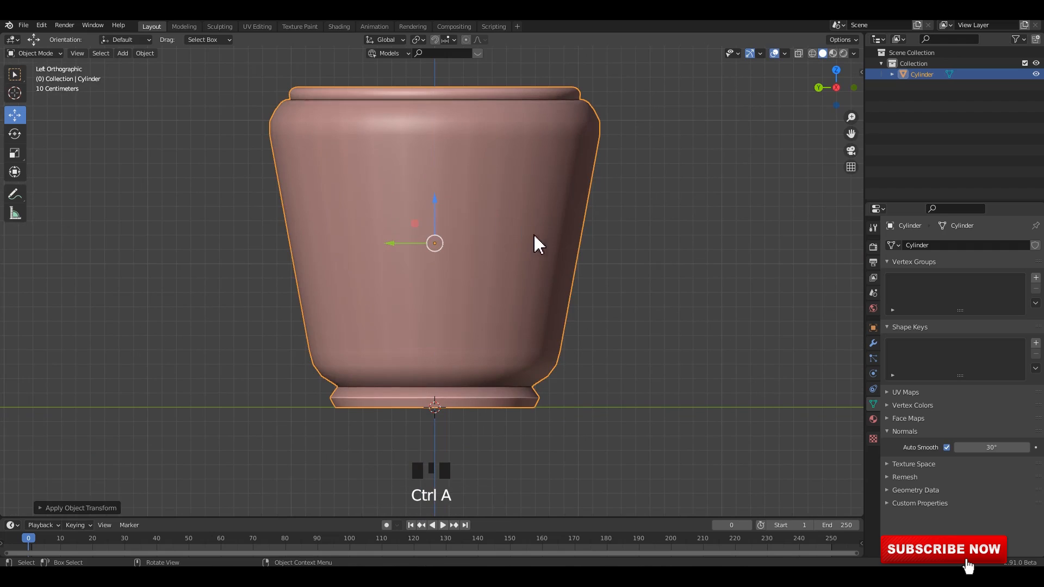
- Add a horizontal loop cut around the middle of the drum body and scale it outward to bulge the sides
key("Tab")
left_click(542, 242)
right_click(542, 242)
key("s")
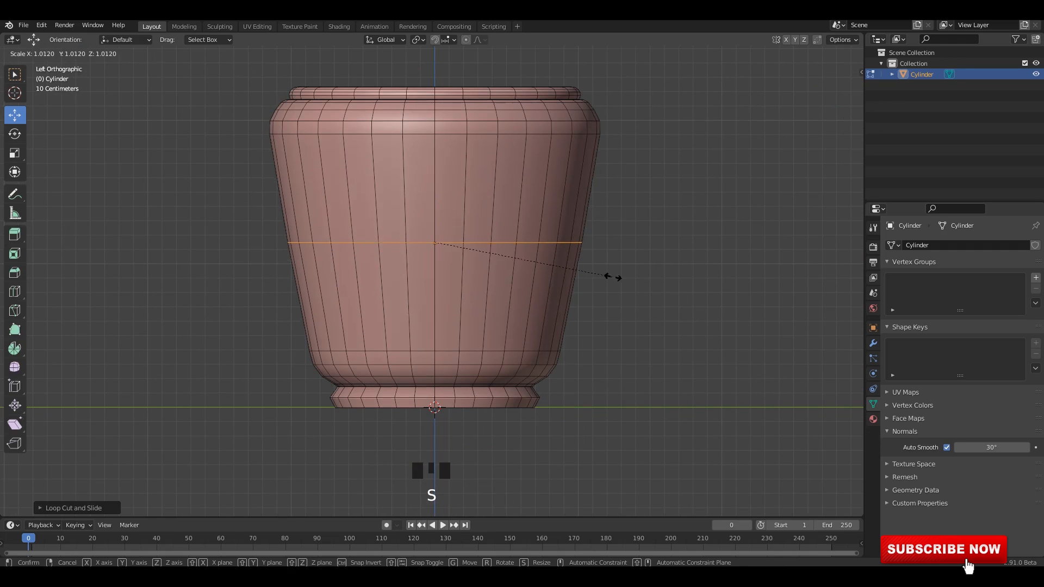
left_click(621, 277)
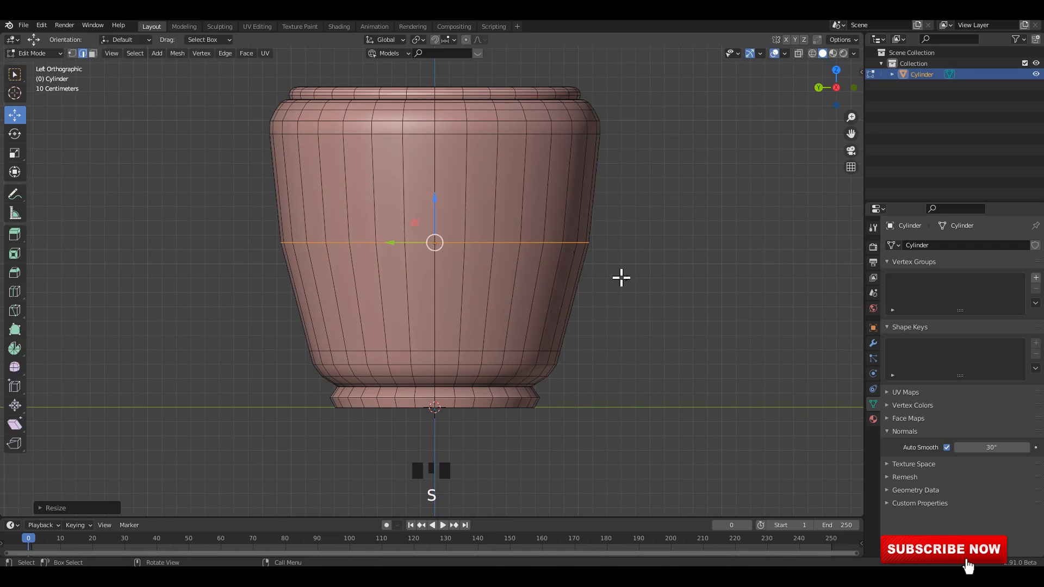
key("s")
left_click(635, 276)
- Adjust the height of the mid-body loop and bevel it about 0.6 m wide with 5 segments
left_click_drag(437, 194, 438, 226)
key("ctrl+b")
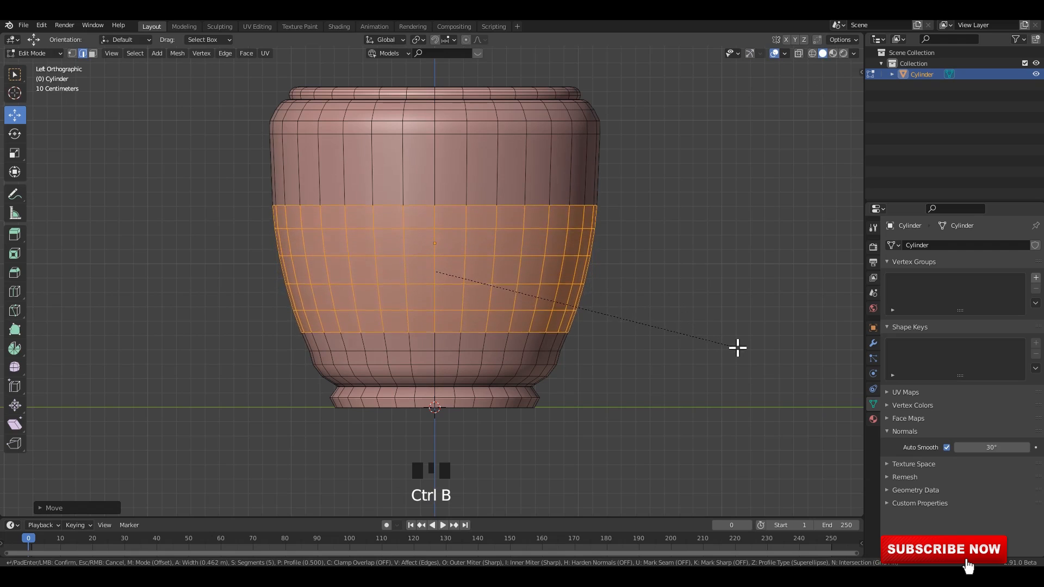
right_click(749, 349)
left_click_drag(434, 221, 435, 192)
key("ctrl+b")
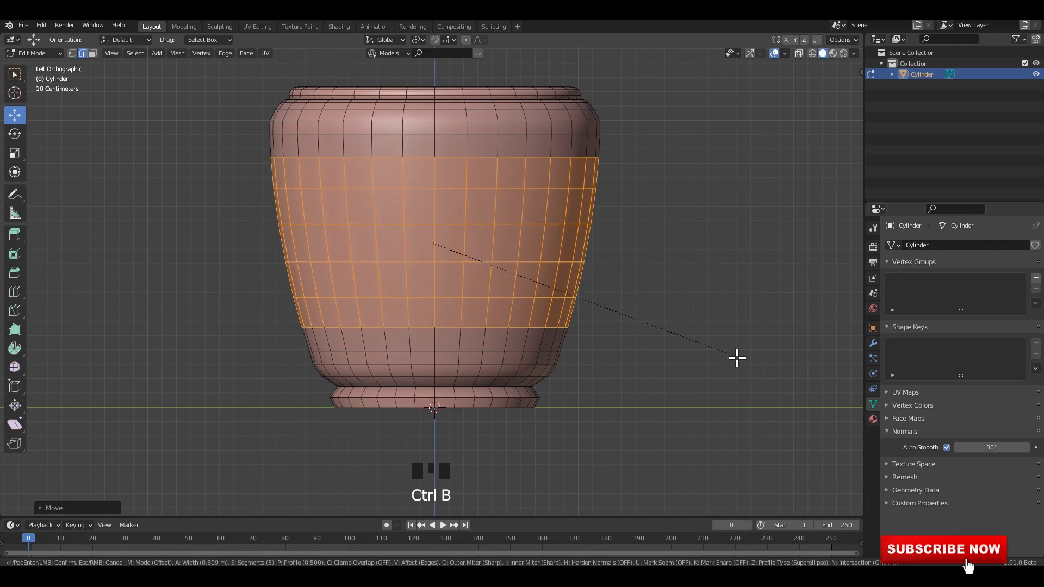
left_click(746, 364)
- Leave mesh editing and apply the reshaped drum's object transform
key("Tab")
middle_click_drag(669, 226, 266, 135)
key("ctrl+a")
left_click(557, 223)
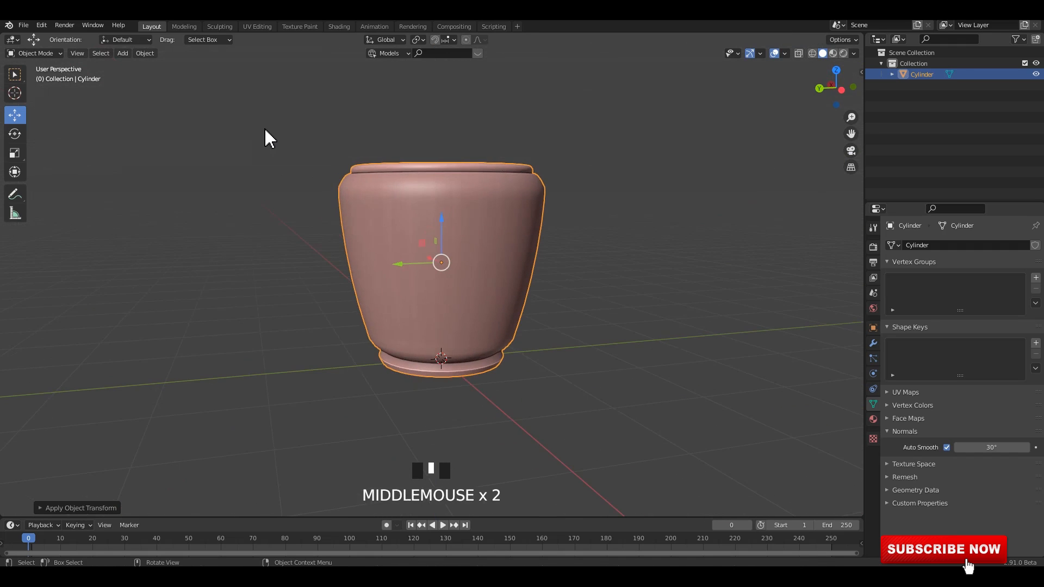
- Add a torus mesh and raise it to the top of the drum
key("shift+a")
mouse_move(265, 129)
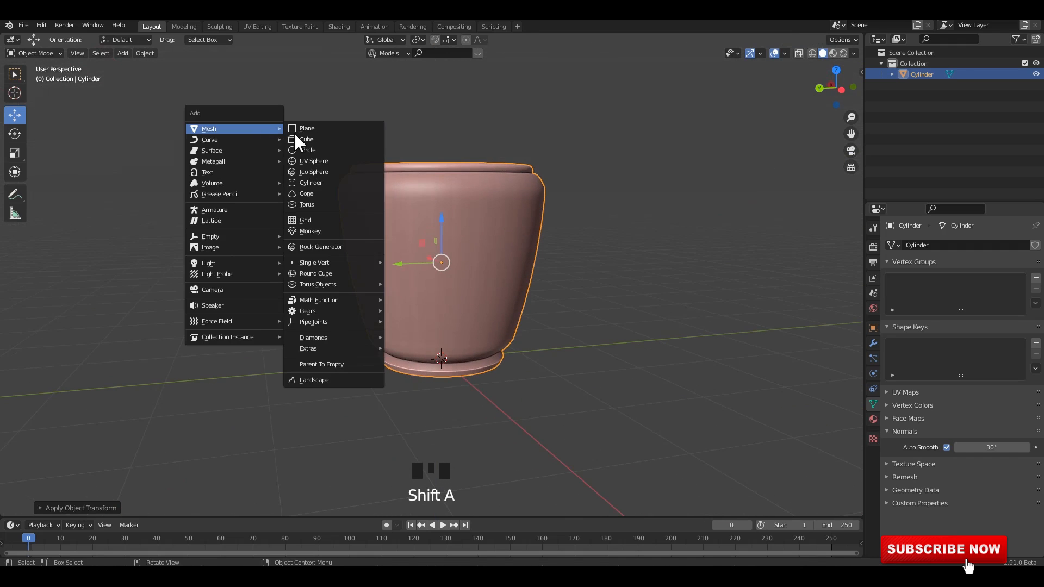
left_click(322, 204)
middle_click_drag(620, 347, 406, 312, "alt")
left_click_drag(408, 318, 469, 161)
- Scale the torus against the drum's upper rim using see-through side view
middle_click_drag(469, 160, 618, 235, "alt")
key("alt+z")
scroll(576, 261, "up", 2)
key("s")
left_click(627, 279)
key("alt+z")
middle_click_drag(628, 283, 566, 235)
- Select the whole torus mesh and thin its tube with a Shrink/Fatten of about -0.15
key("Tab")
key("a")
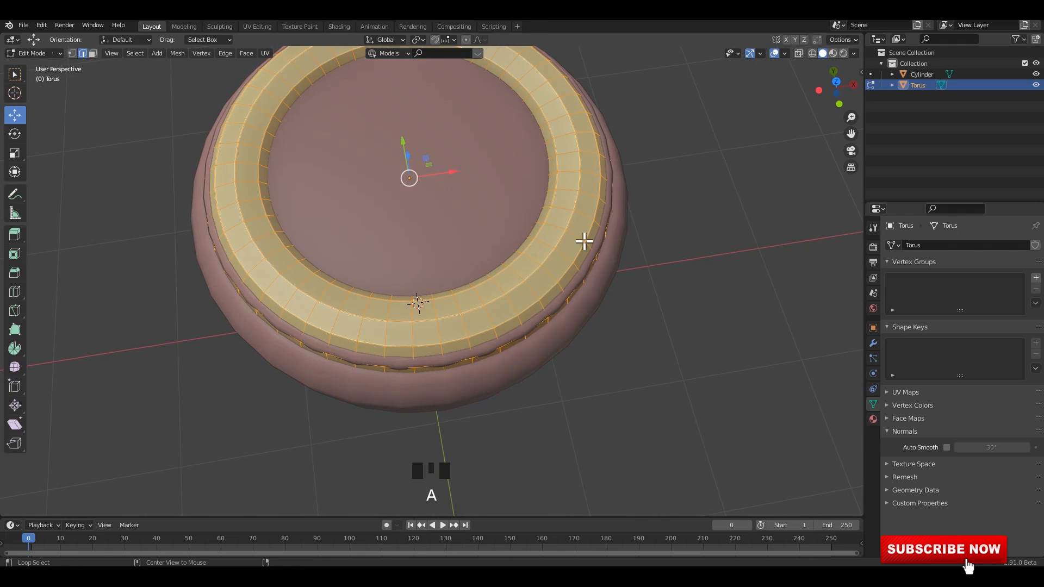
left_click(577, 235)
key("l")
key("alt+z")
middle_click_drag(575, 235, 542, 300, "alt")
scroll(541, 300, "up", 2)
key("alt+s")
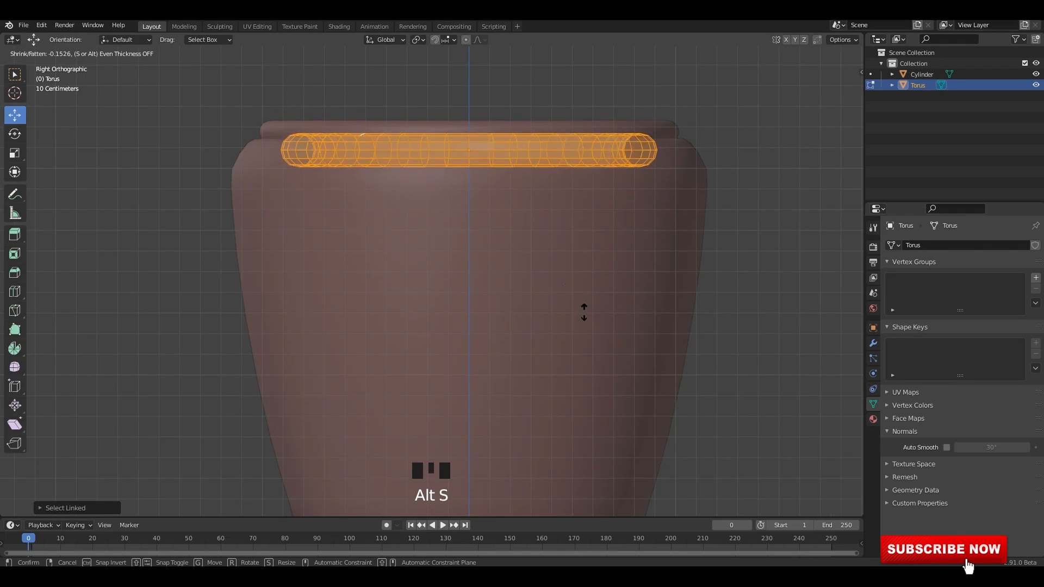
left_click(588, 316)
- Scale the thinned torus mesh up to about 1.3 so it encircles the drumhead
key("alt+z")
scroll(520, 210, "down", 2)
middle_click_drag(520, 210, 552, 236)
key("s")
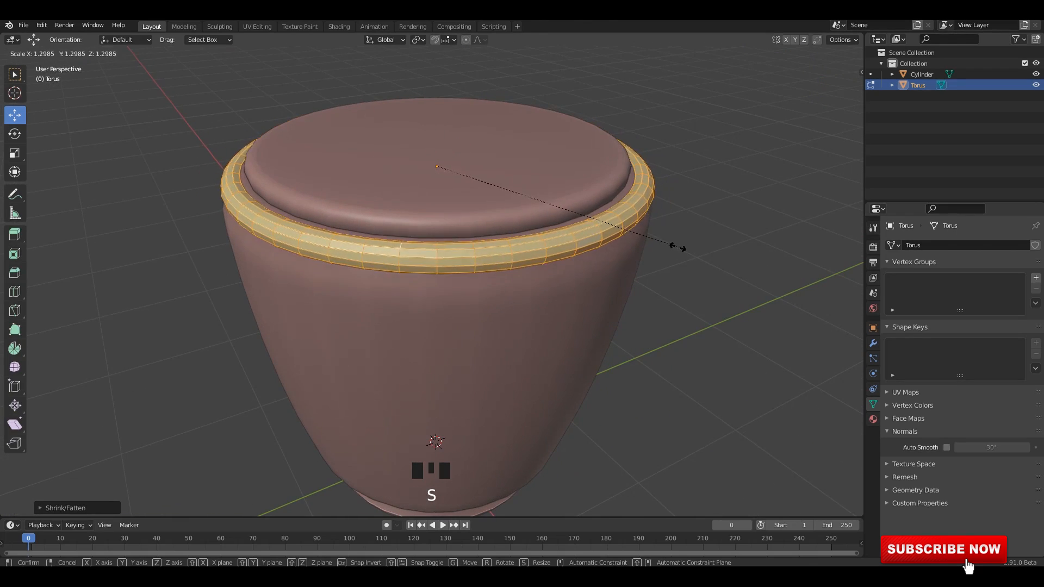
left_click(676, 247)
- Raise the ring about 0.07 m onto the drum's shoulder and fine-tune its scale in see-through view
middle_click_drag(629, 230, 483, 218, "alt")
middle_click_drag(483, 217, 490, 251, "shift")
scroll(450, 140, "up", 2)
left_click_drag(450, 139, 457, 121)
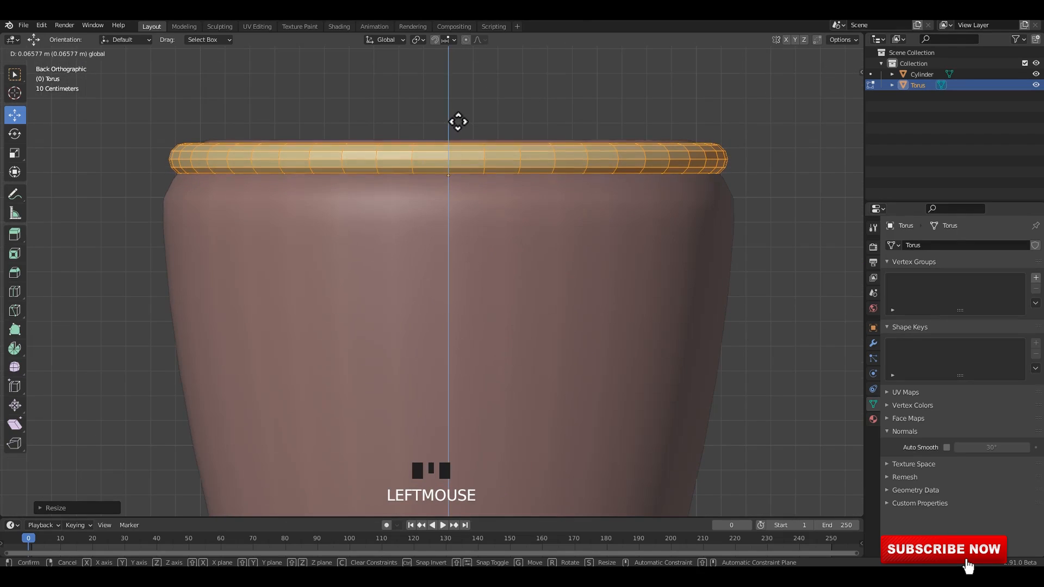
key("alt+z")
middle_click_drag(560, 182, 673, 192, "alt")
key("s")
left_click(714, 277)
key("alt+z")
- Return to object mode and shade the torus ring smooth
scroll(634, 268, "down", 2)
key("Tab")
left_click(560, 282)
right_click(575, 278)
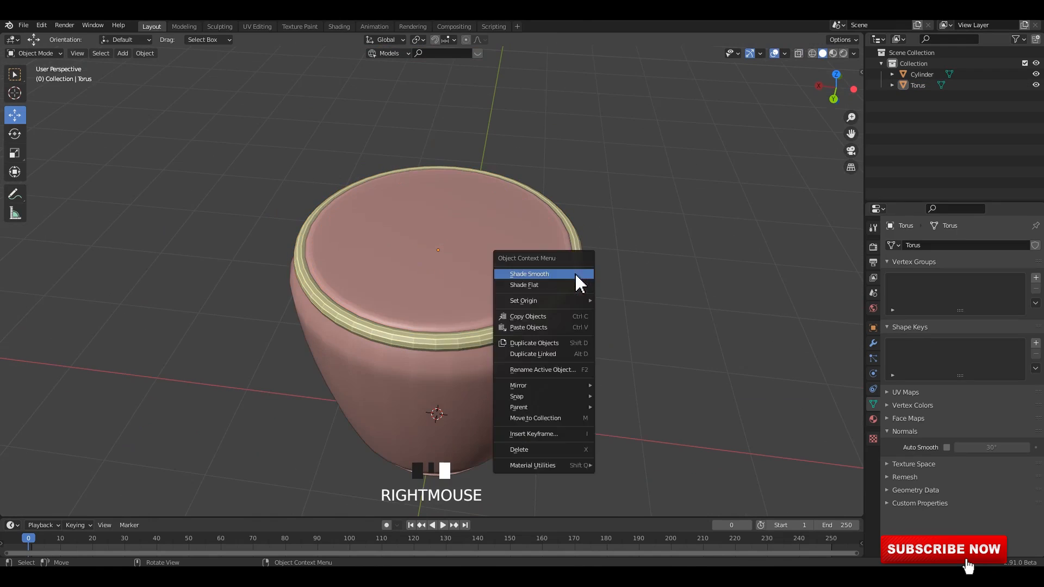
middle_click_drag(576, 278, 585, 236, "shift")
scroll(559, 237, "up", 1)
left_click(558, 237)
right_click(556, 236)
left_click(555, 237)
middle_click_drag(598, 281, 581, 233)
left_click(582, 231)
- Adjust the ring's height and scale against the drum's shoulder in see-through side view
left_click(543, 212)
scroll(660, 306, "up", 2)
key("s")
left_click(676, 302)
scroll(418, 209, "up", 2)
left_click(798, 328)
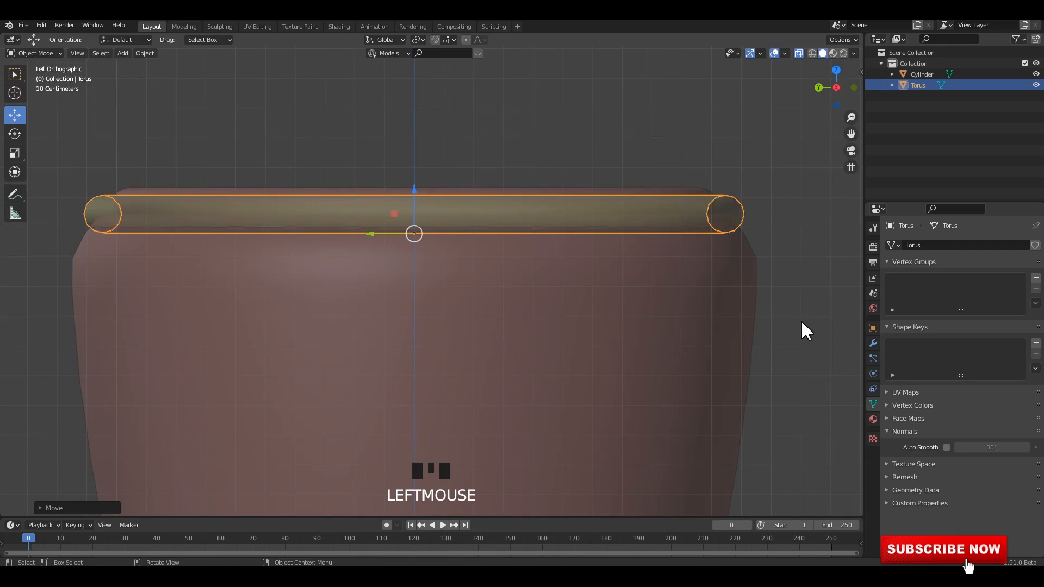
key("s")
left_click(788, 313)
- Refine the ring's overall scale so it fits around the drumhead
middle_click_drag(785, 310, 629, 282)
left_click(728, 267)
left_click(608, 268)
key("s")
left_click(652, 273)
- Thin the ring's tube with a Shrink/Fatten of about -0.03
key("Tab")
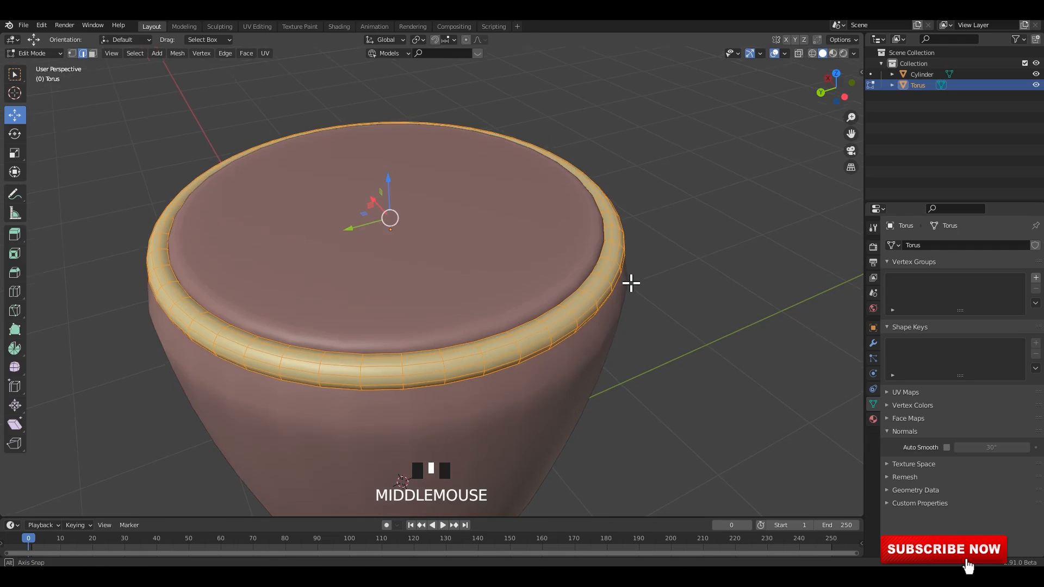
key("alt+s")
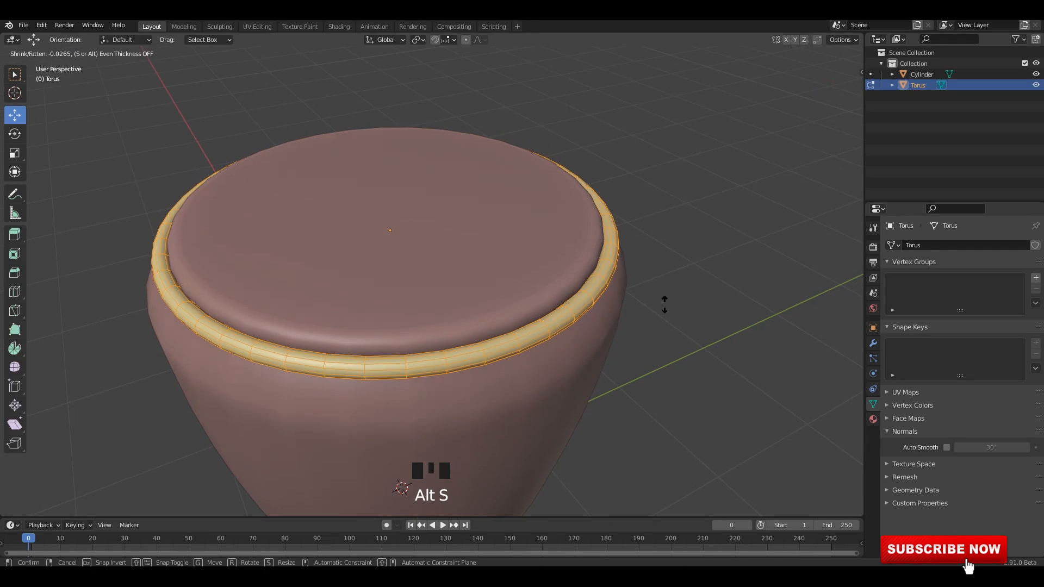
left_click(667, 305)
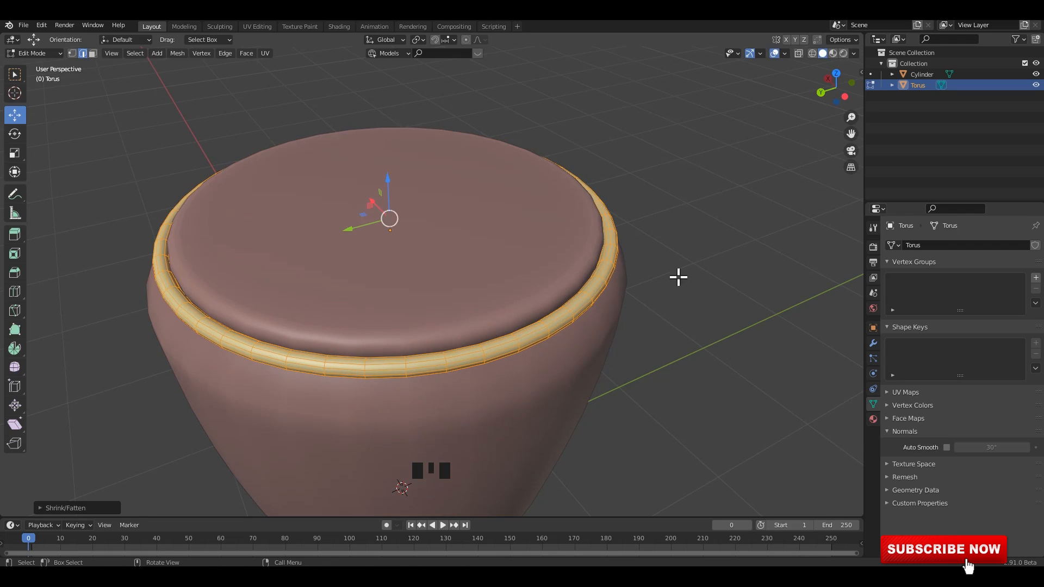
key("Tab")
left_click(668, 248)
scroll(667, 249, "down", 2)
mouse_move(556, 275)
middle_mouse_down()
mouse_move(547, 239)
mouse_move(571, 245)
mouse_move(571, 276)
middle_mouse_up()
- Thicken the ring's tube with a Shrink/Fatten of about 0.01 and save the file
key("Tab")
scroll(620, 291, "up", 2)
key("alt+s")
left_click(673, 298)
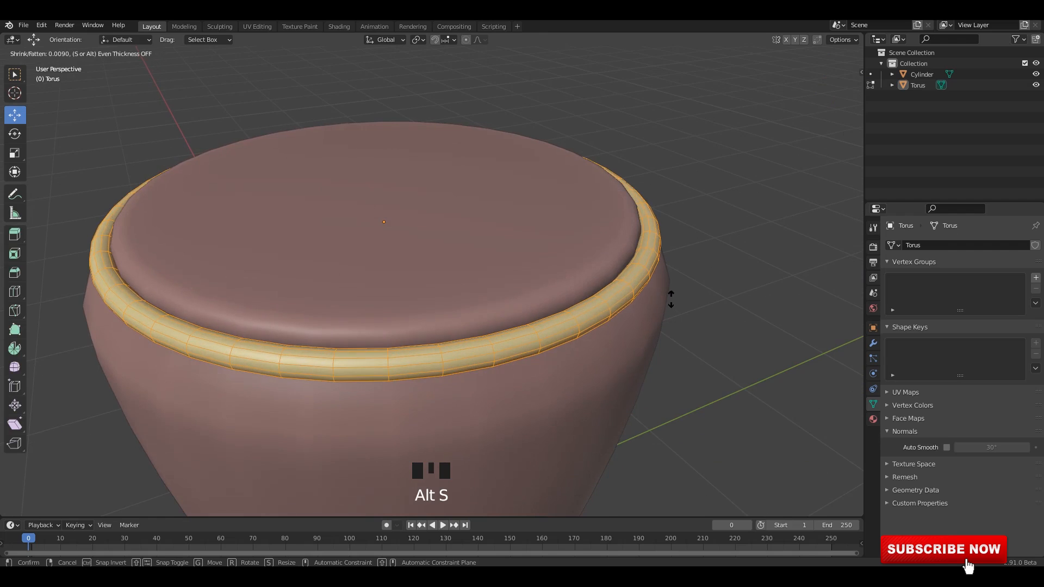
key("Tab")
scroll(585, 275, "down", 3)
middle_click_drag(585, 275, 669, 165)
key("ctrl+s")
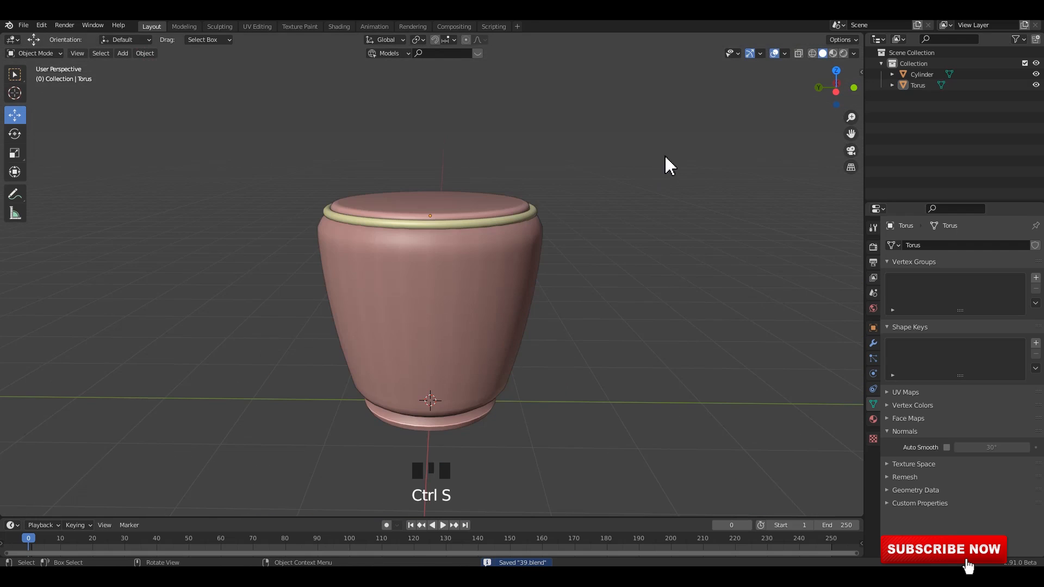
- Duplicate the rim ring and move the copy straight down to the drum's foot
scroll(540, 224, "up", 2)
left_click(552, 206)
middle_click_drag(626, 219, 620, 210, "alt")
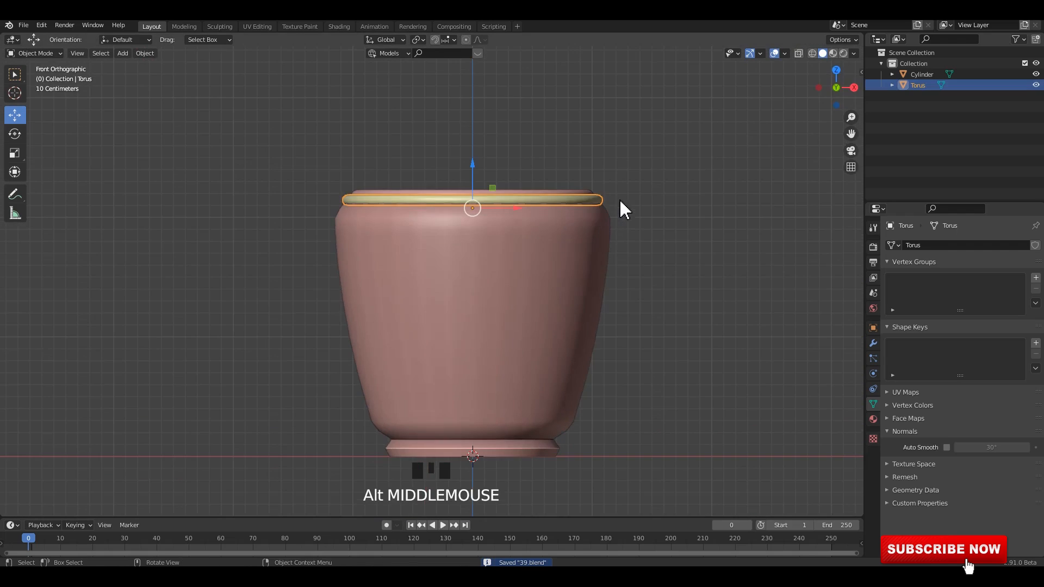
key("shift+d")
right_click(624, 253)
left_click_drag(468, 158, 490, 405)
- Scale the copied ring down towards the foot's width and position it where the body meets the foot
scroll(648, 247, "up", 2)
key("s")
left_click(681, 279)
left_click_drag(512, 228, 554, 289)
scroll(774, 292, "up", 2)
key("s")
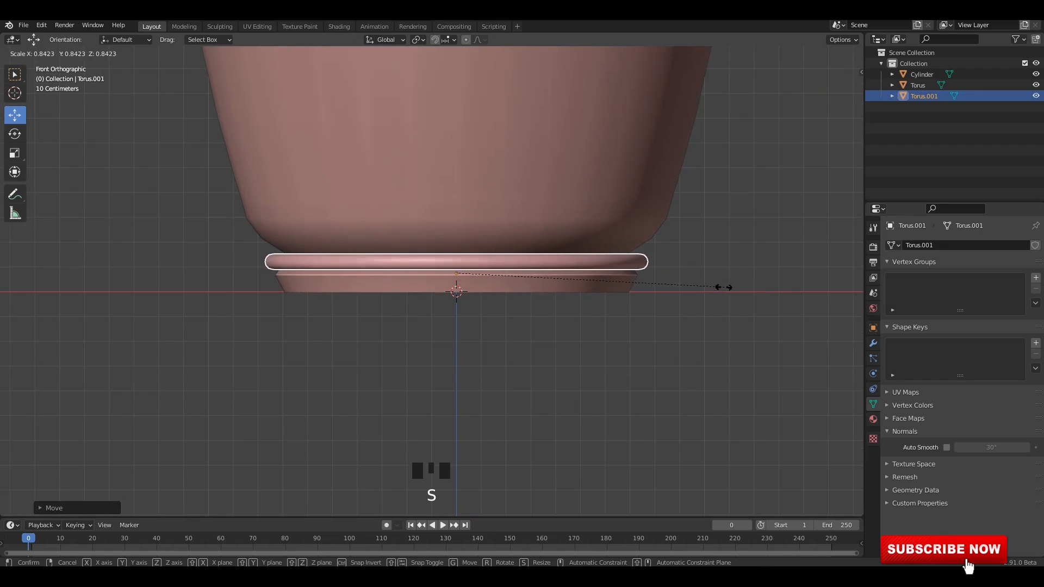
left_click(724, 287)
- Raise the foot ring slightly to the body's lower seam and scale it to about 0.97
scroll(592, 247, "up", 3)
middle_click_drag(514, 223, 481, 238, "shift")
left_click_drag(442, 237, 441, 224)
key("s")
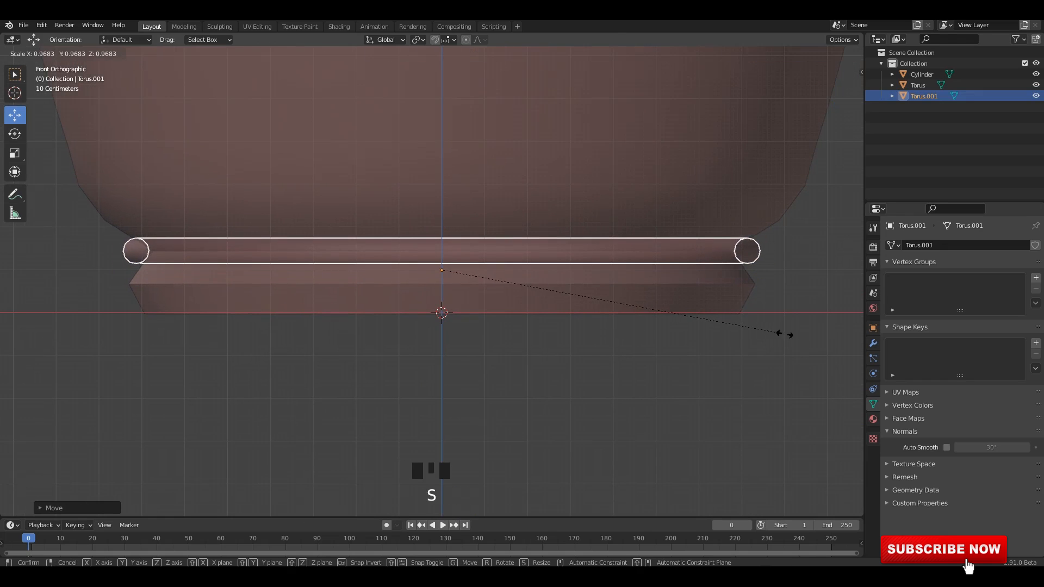
left_click(764, 325)
- Fine-tune the foot ring's scale in solid view so it fits the body, deselect it and save the file
scroll(707, 296, "down", 1)
key("alt+z")
middle_click_drag(769, 292, 772, 327, "shift")
key("s")
left_click(764, 317)
key("alt+a")
middle_click_drag(683, 230, 595, 234)
scroll(651, 226, "down", 3)
key("ctrl+s")
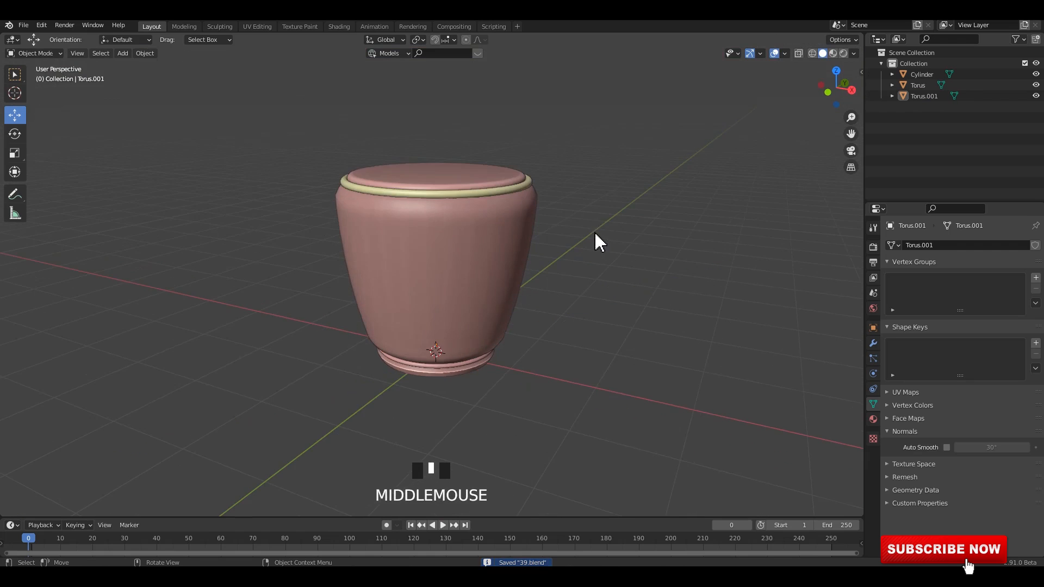
- Add a Bezier curve at the drum's base and rotate it upright using the right and back views
key("shift+a")
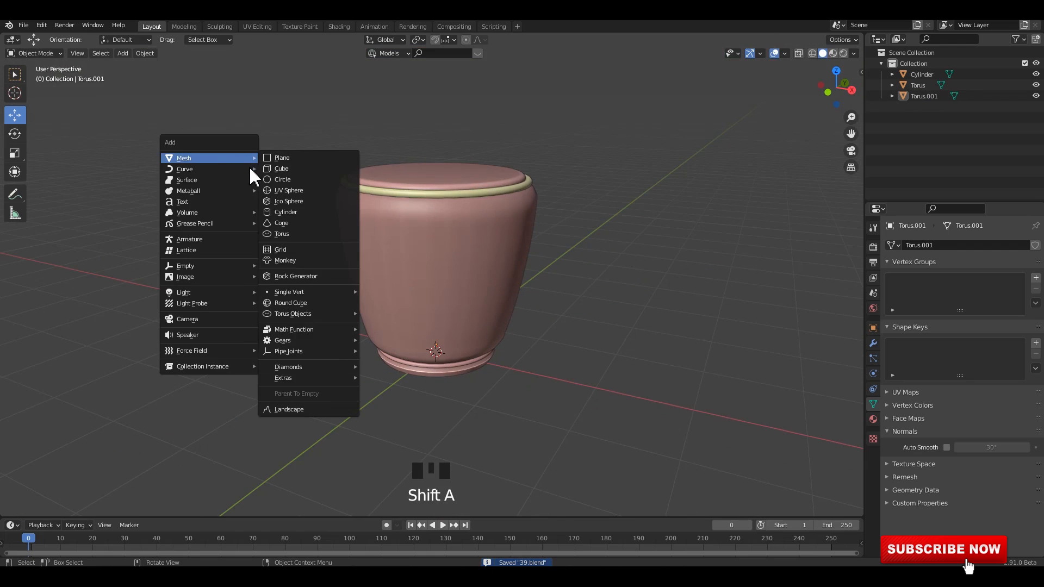
mouse_move(228, 170)
left_click(293, 169)
key("KP_3")
key("alt+z")
key("r")
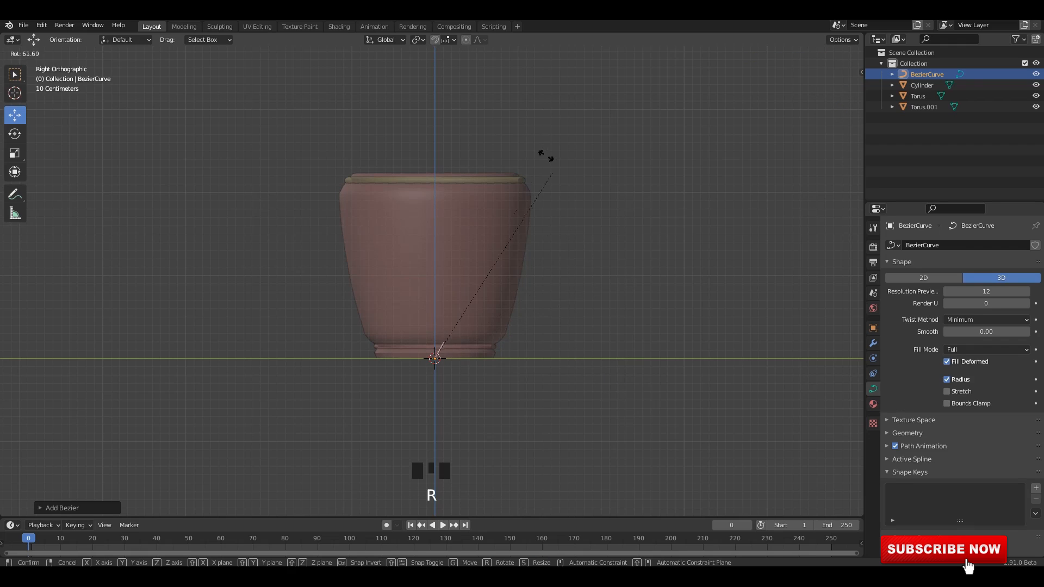
left_click(562, 197)
middle_click_drag(582, 234, 596, 330, "alt")
key("r")
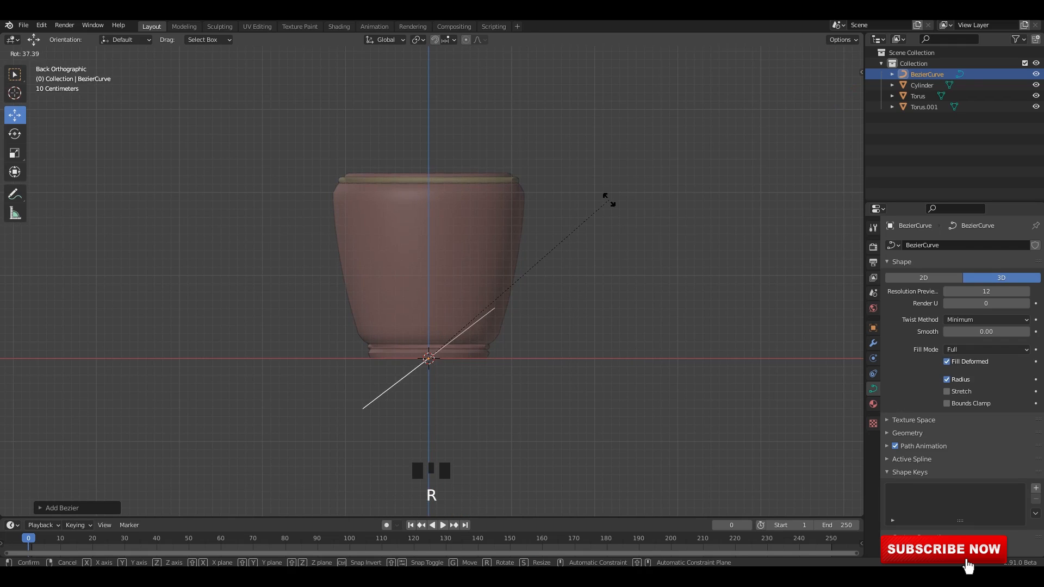
left_click(609, 200)
middle_click_drag(611, 210, 533, 337, "alt")
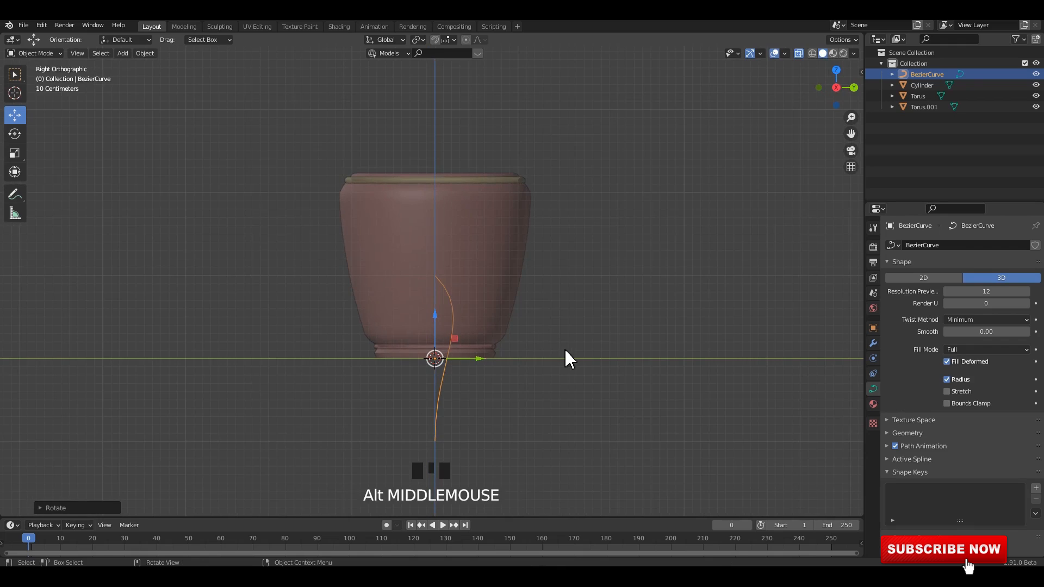
- Scale all of the curve's control points along Y to flatten it into a straight vertical line
scroll(580, 338, "up", 1)
key("Tab")
key("s")
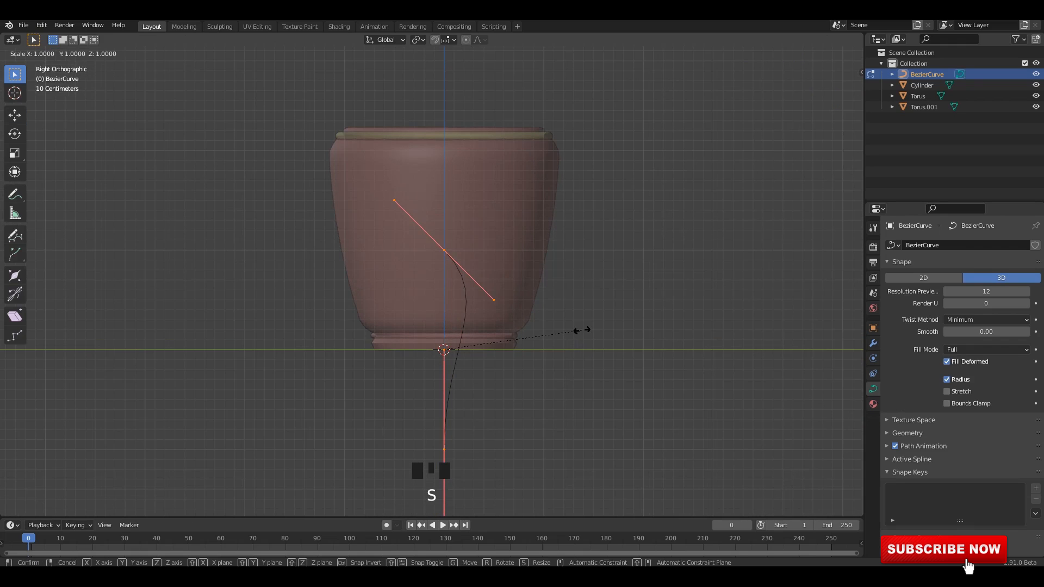
key("y")
key("Return")
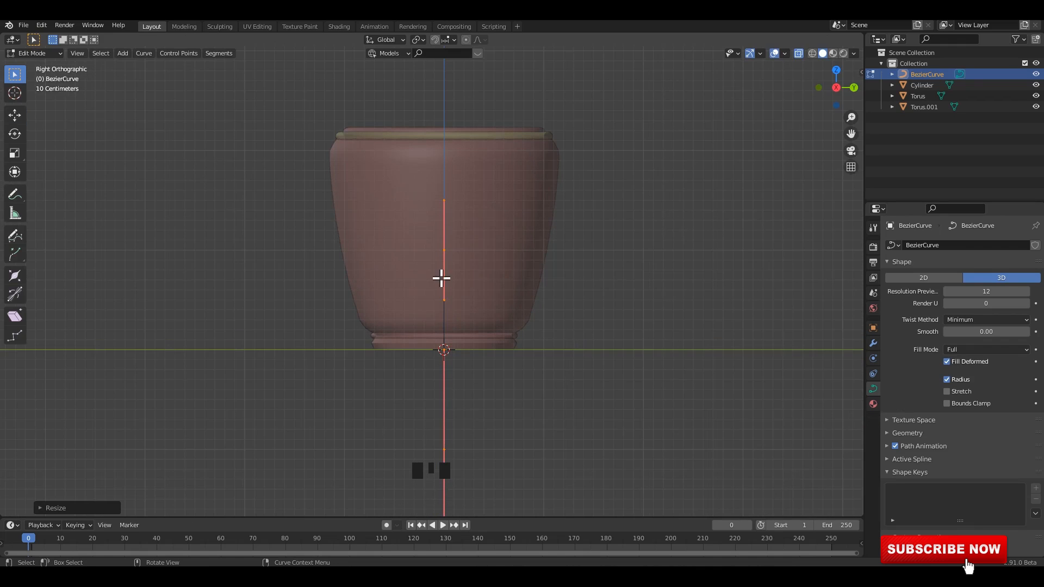
- Move the curve beside the drum and place its upper point on the rim ring, shrinking and rotating its handles
left_click(15, 115)
left_click_drag(445, 350, 585, 175)
middle_click_drag(599, 280, 571, 431, "shift")
scroll(571, 432, "up", 1)
left_click_drag(646, 180, 562, 266)
key("r")
left_click(608, 147)
key("s")
left_click(663, 297)
scroll(589, 268, "up", 2)
left_click_drag(618, 257, 591, 289)
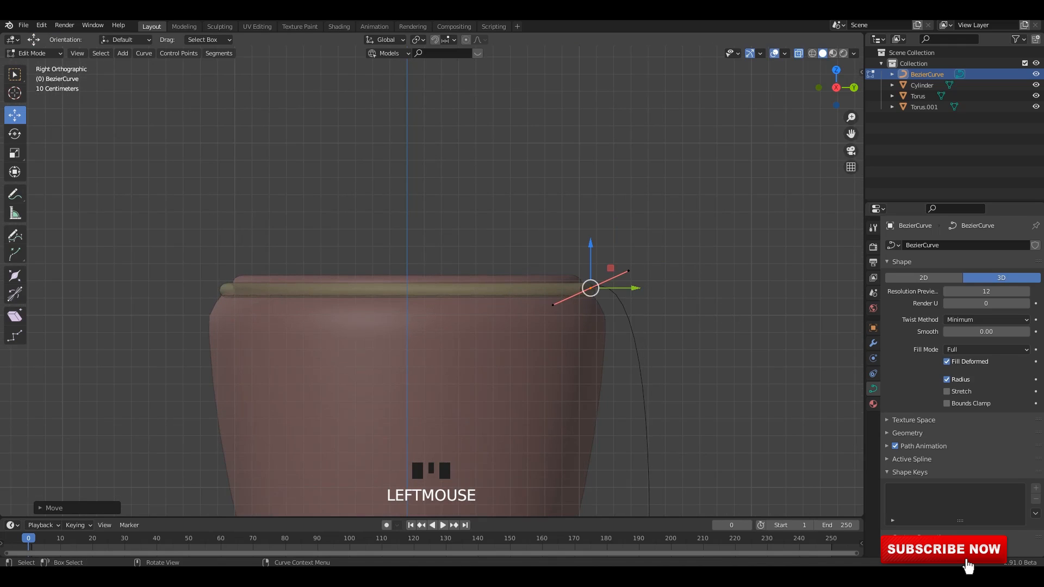
key("r")
left_click(718, 366)
- Place the curve's lower point on the drum's side, scale its handles along Z and tilt them with the wall
middle_click_drag(746, 410, 729, 249, "shift")
scroll(709, 269, "down", 1)
left_click(592, 380)
left_click_drag(603, 352, 563, 316)
key("s")
key("z")
left_click(632, 362)
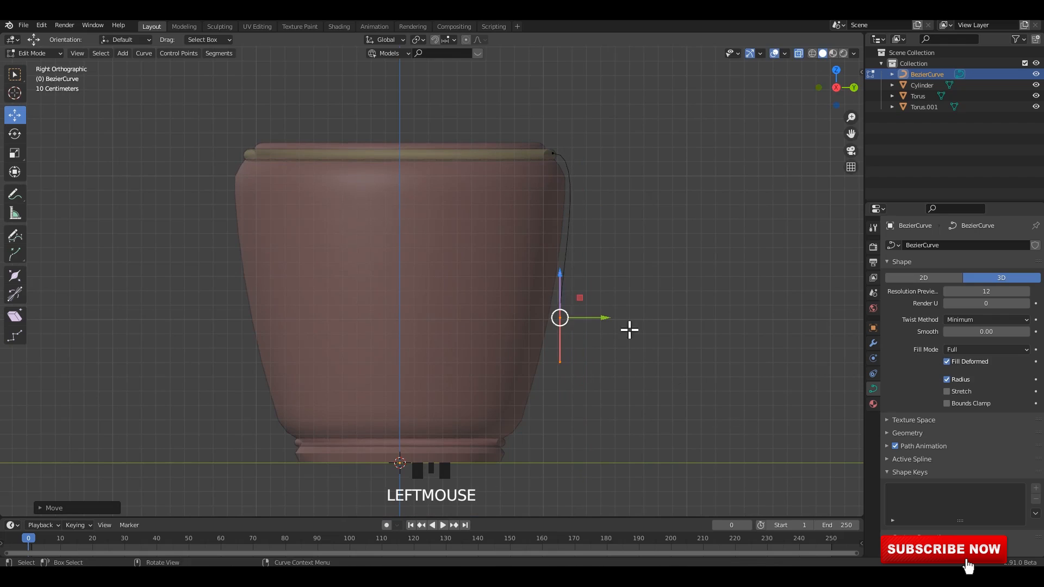
middle_click_drag(680, 379, 693, 365, "shift")
key("r")
left_click(646, 390)
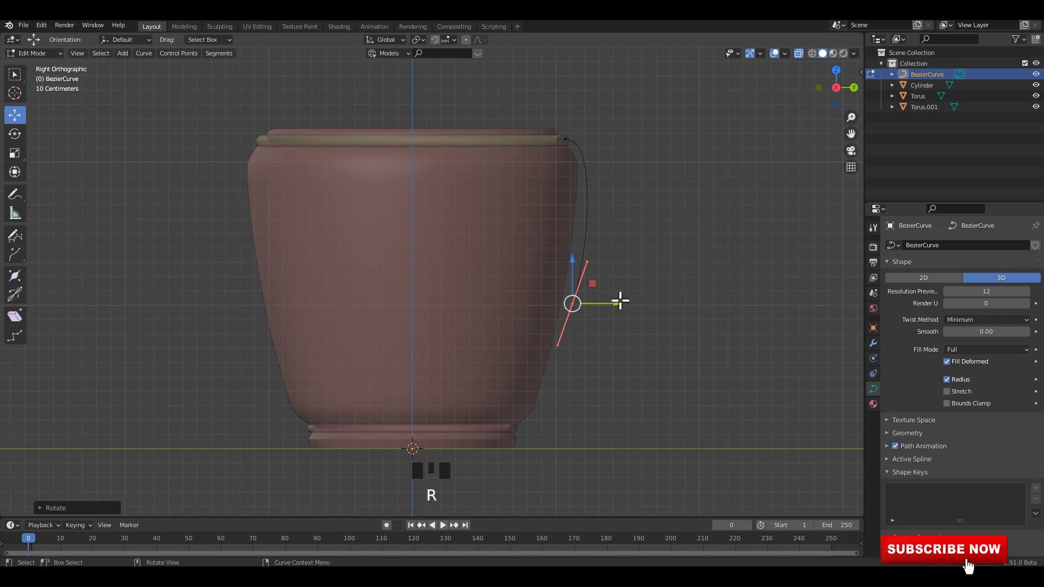
- Move that point up near the rim, steepen its handles and lengthen them along Z to follow the upper wall
left_click_drag(578, 313, 585, 210)
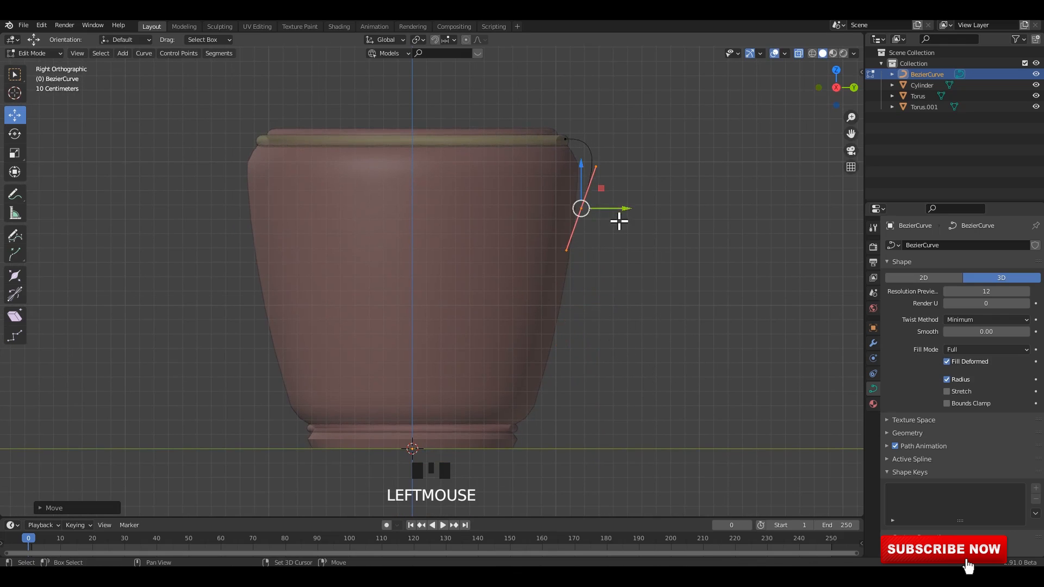
scroll(609, 228, "up", 2)
left_click_drag(597, 259, 597, 291)
key("r")
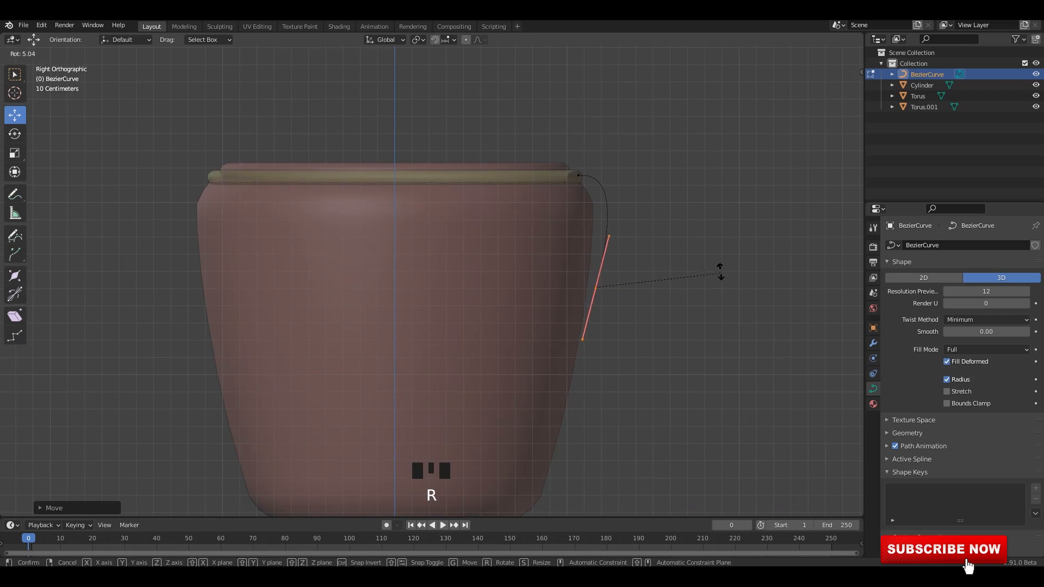
left_click(714, 264)
key("s")
key("z")
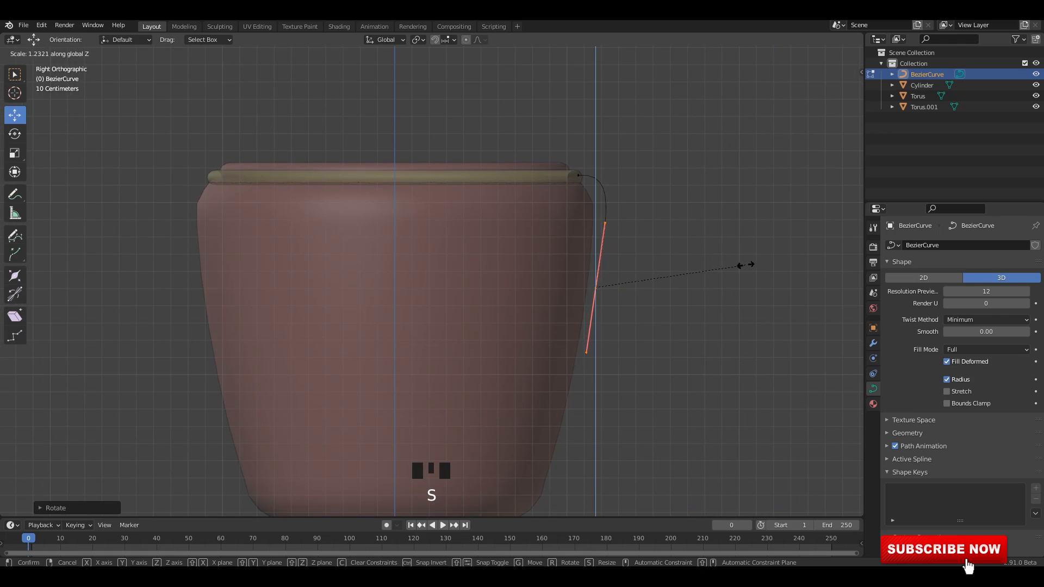
left_click(751, 264)
left_click_drag(598, 292, 595, 292)
- Extrude a new curve point down to the lower part of the body and rotate its handles along the wall
middle_click_drag(594, 292, 630, 263, "shift")
key("e")
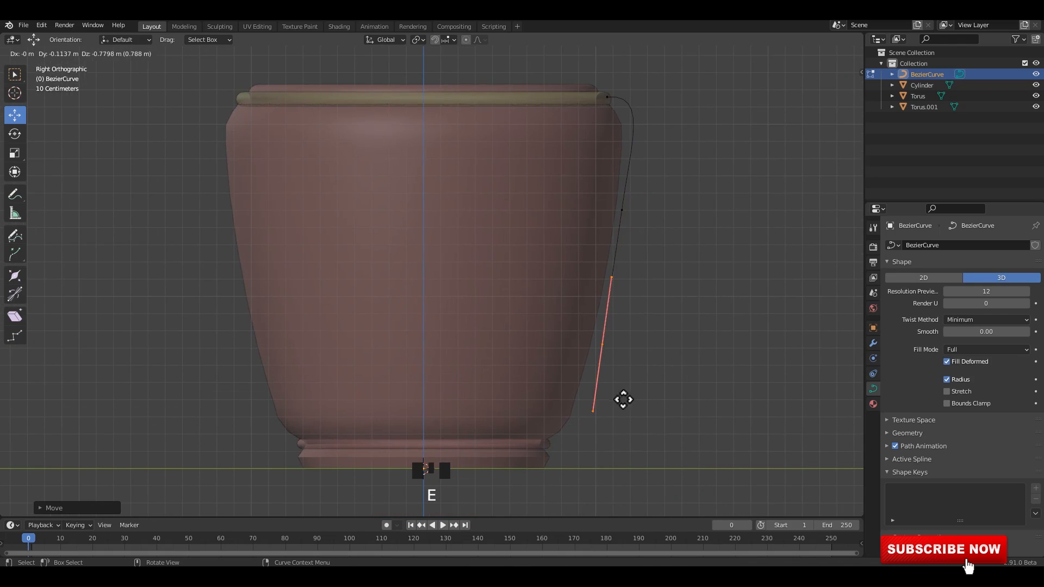
left_click(624, 399)
middle_click_drag(645, 329, 663, 286, "shift")
left_click_drag(627, 309, 649, 344)
key("r")
left_click(686, 400)
left_click(641, 166)
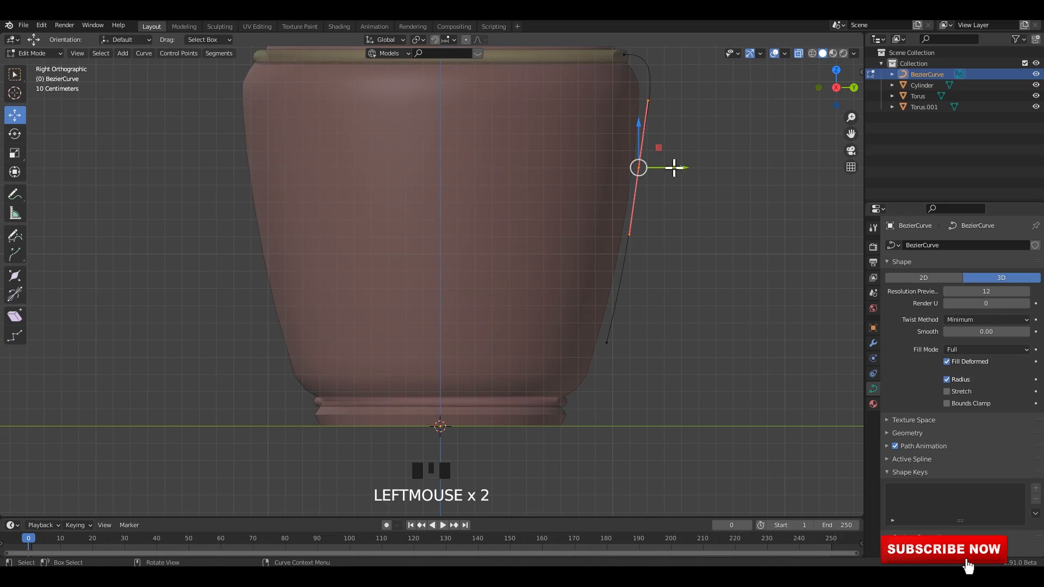
left_click_drag(673, 168, 676, 174)
key("ctrl+z")
- Nudge the lowest curve point against the body and rotate its handles slightly to match the taper
left_click(616, 347)
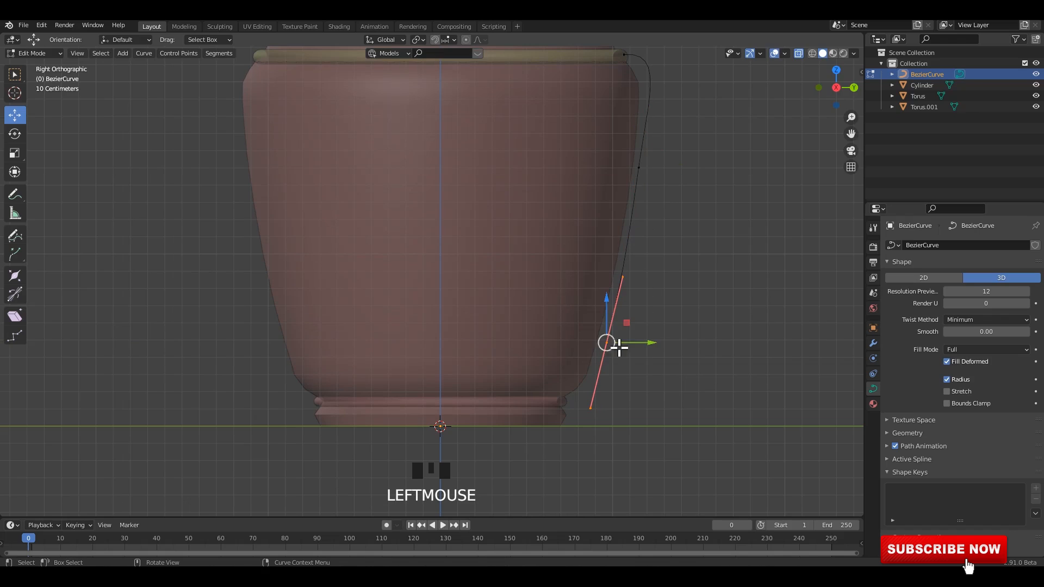
double_click(606, 346)
key("r")
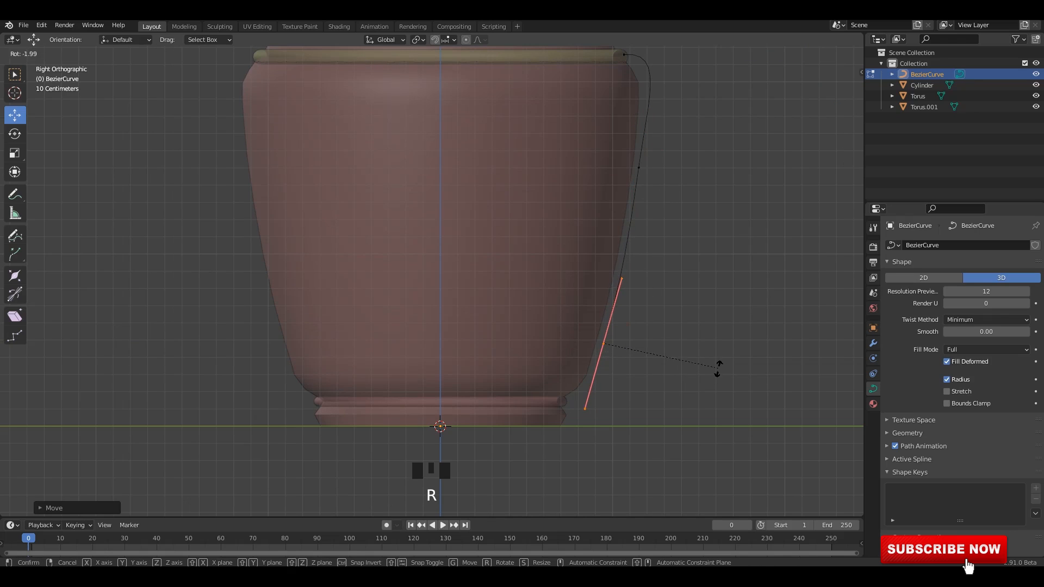
left_click(717, 363)
- Extrude another curve point from the lowest one and position it at the drum's foot
middle_click_drag(636, 371, 634, 341, "shift")
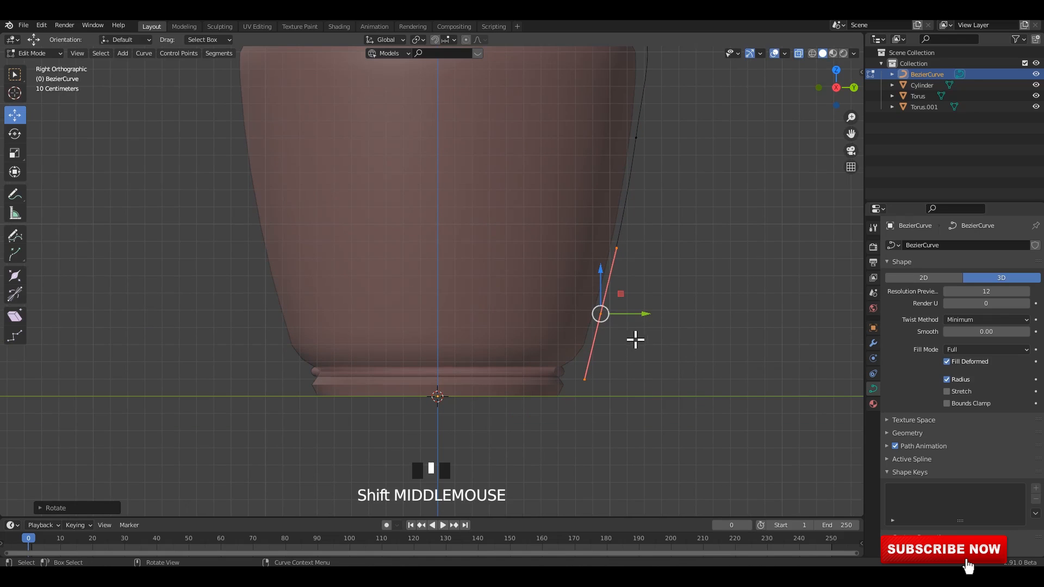
key("e")
right_click(629, 433)
middle_click_drag(675, 305, 630, 265, "shift")
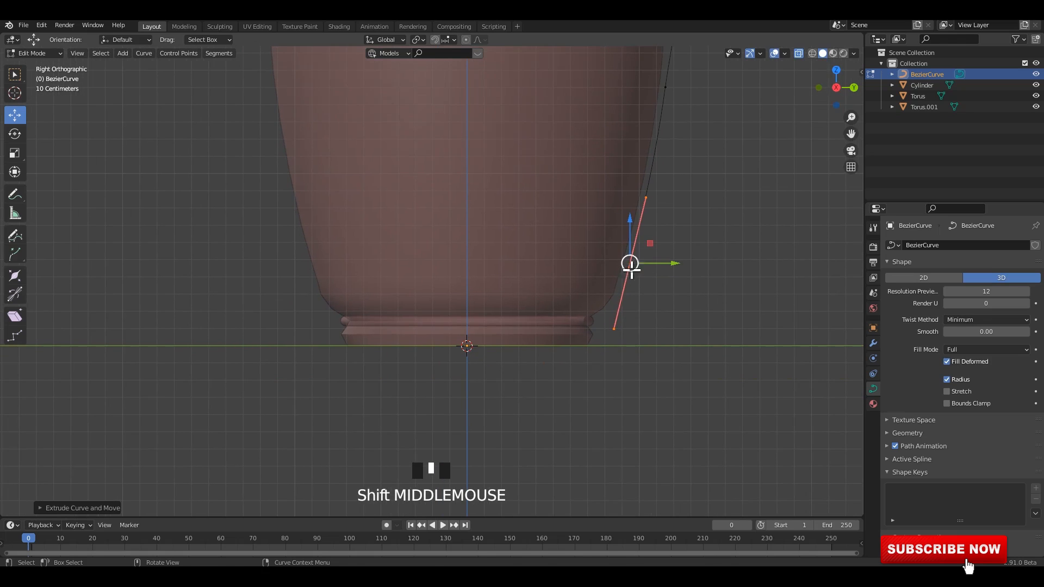
left_click_drag(631, 264, 599, 329)
- Rotate the foot point's handles to horizontal and shorten them to round the curve under the body
middle_click_drag(600, 326, 651, 326, "shift")
key("r")
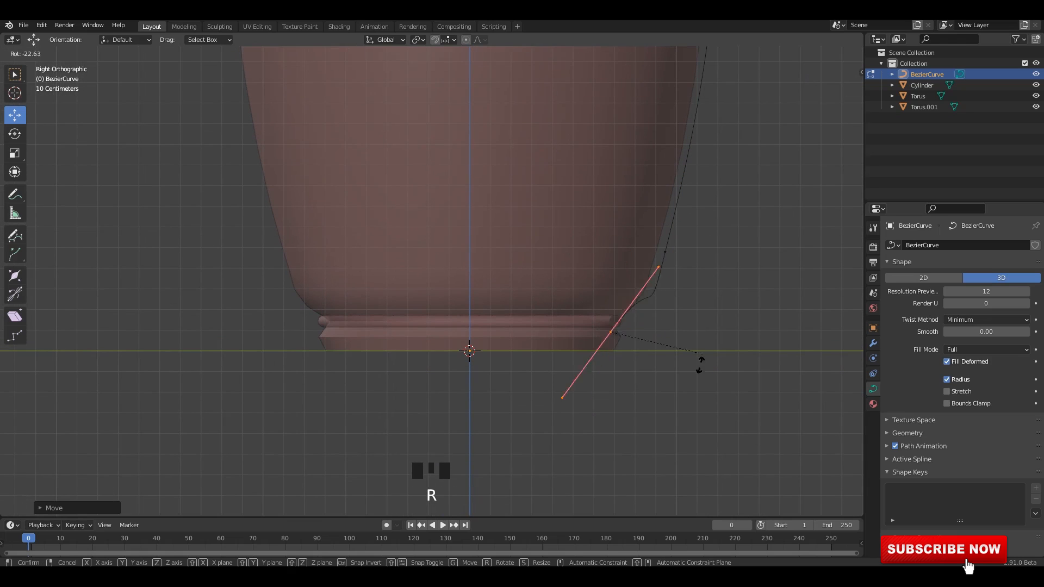
left_click(649, 429)
key("s")
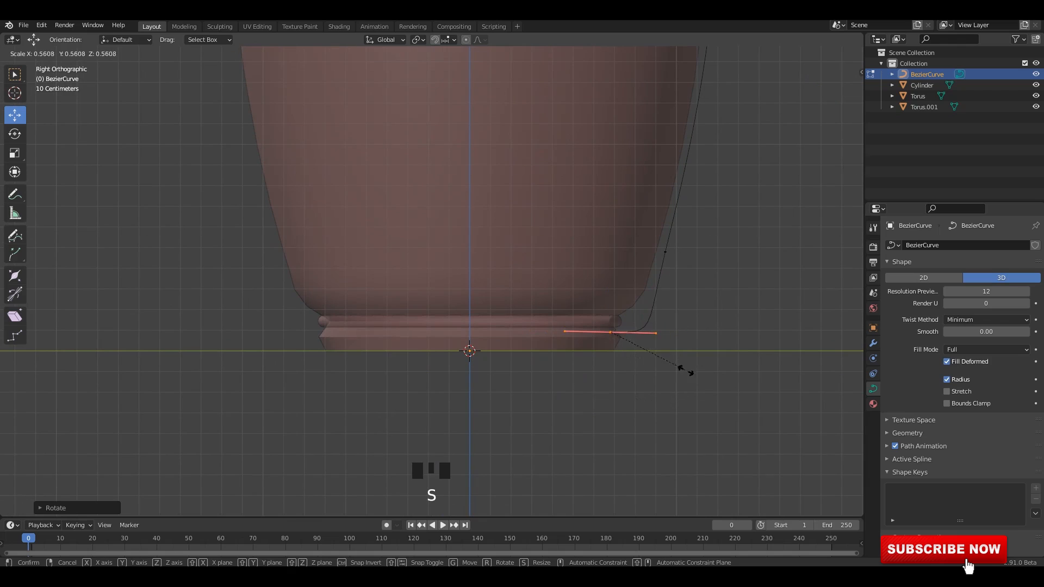
left_click(637, 403)
- Move the curve's end point onto the foot ring and rescale its handles
scroll(674, 338, "up", 2)
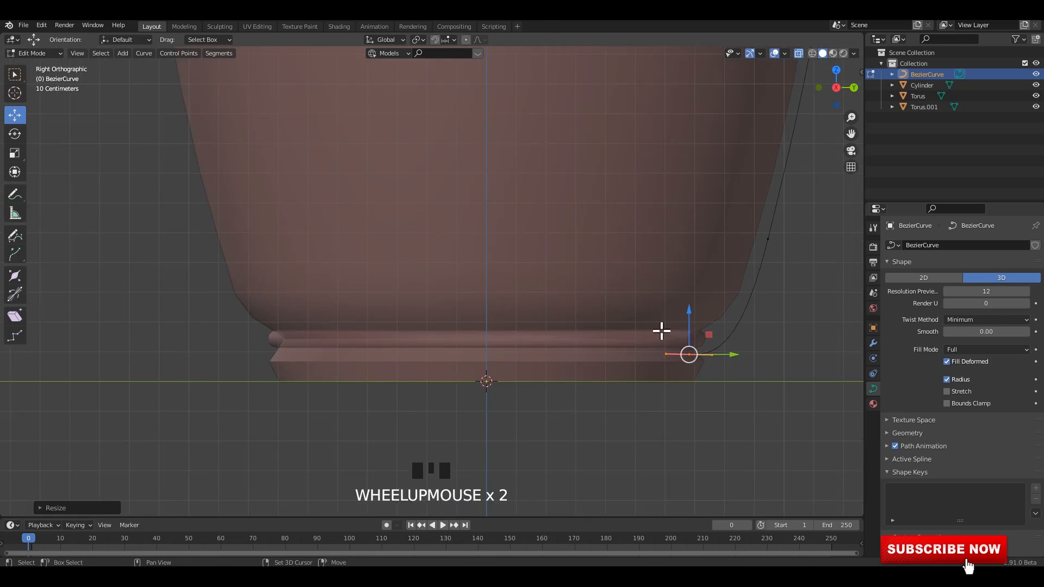
middle_click_drag(674, 338, 596, 287, "shift")
left_click_drag(597, 287, 595, 265)
middle_click_drag(728, 318, 717, 330, "shift")
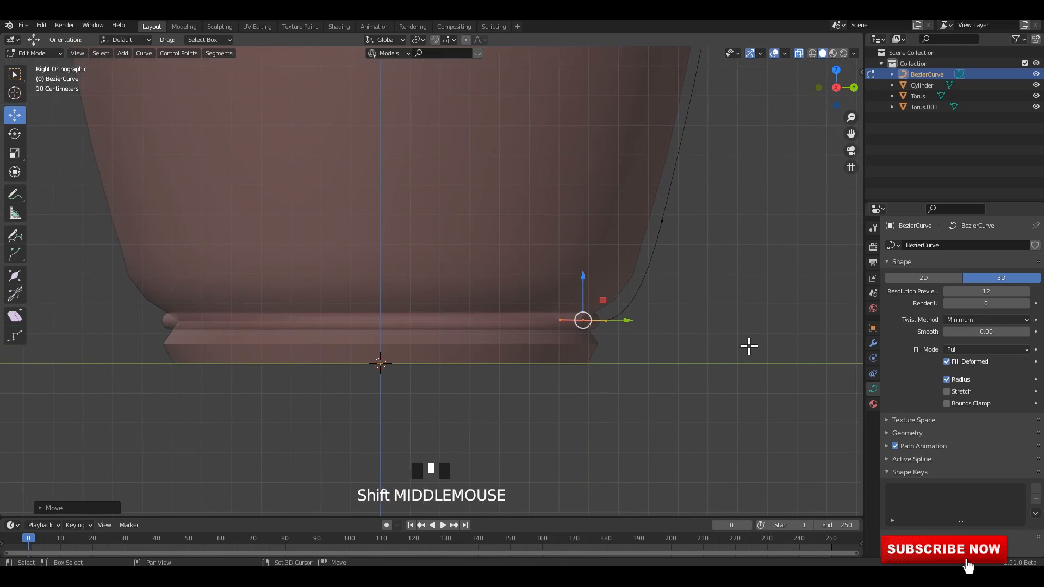
scroll(717, 331, "up", 1)
key("s")
left_click(732, 340)
- Adjust the lower handle of the lower-body point so the curve bends smoothly towards the foot ring
middle_click_drag(736, 261, 699, 332, "shift")
left_click_drag(732, 228, 668, 290)
left_click_drag(635, 416, 634, 411)
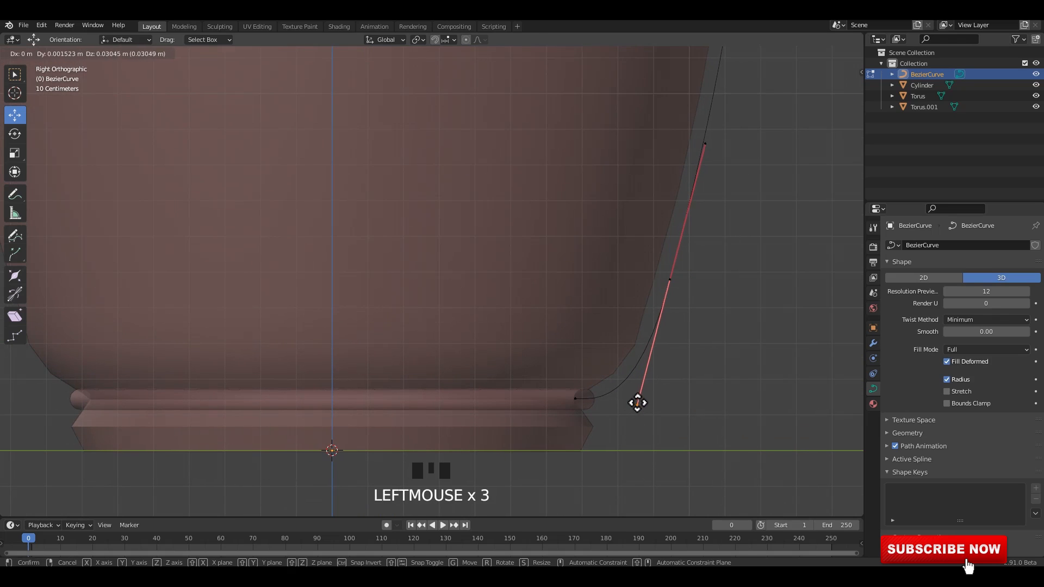
left_click(636, 413)
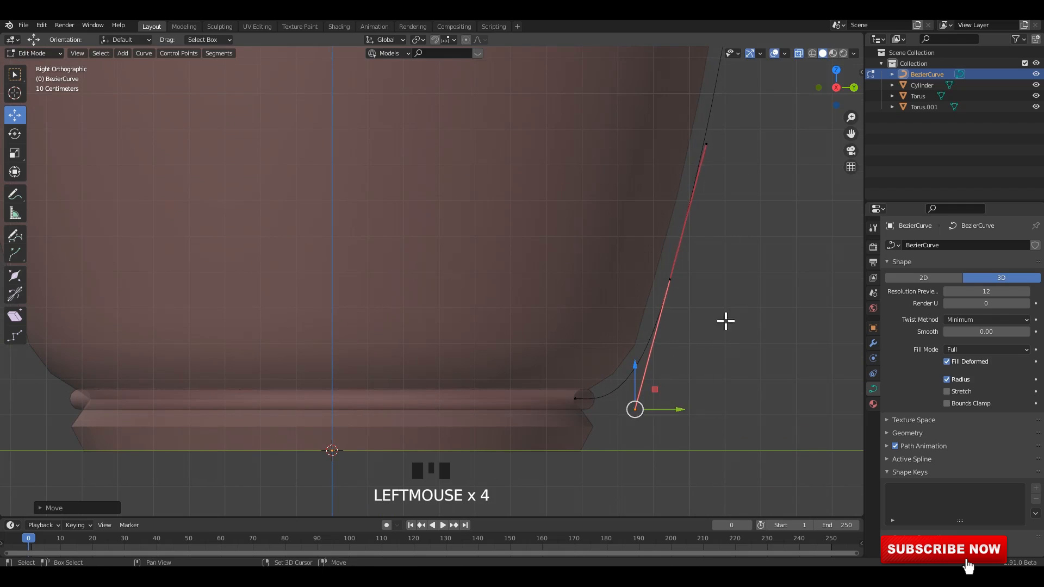
- Reposition the upper handle of the lower-body point so the curve runs closely along the wall
middle_click_drag(701, 161, 656, 258, "shift")
left_click(661, 241)
left_click_drag(661, 240, 669, 226)
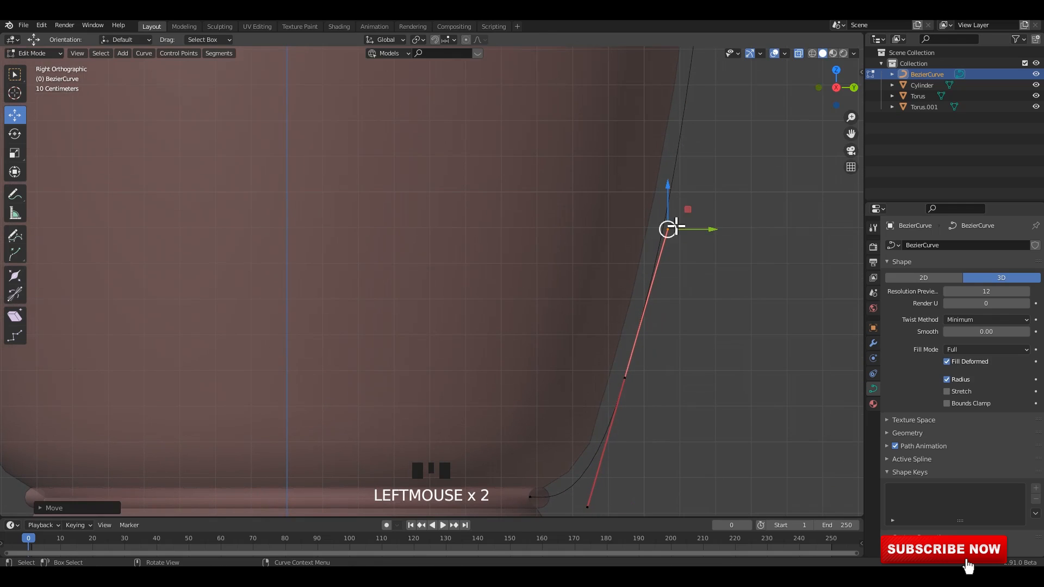
scroll(634, 262, "down", 2)
scroll(633, 263, "up", 1)
left_click(627, 237)
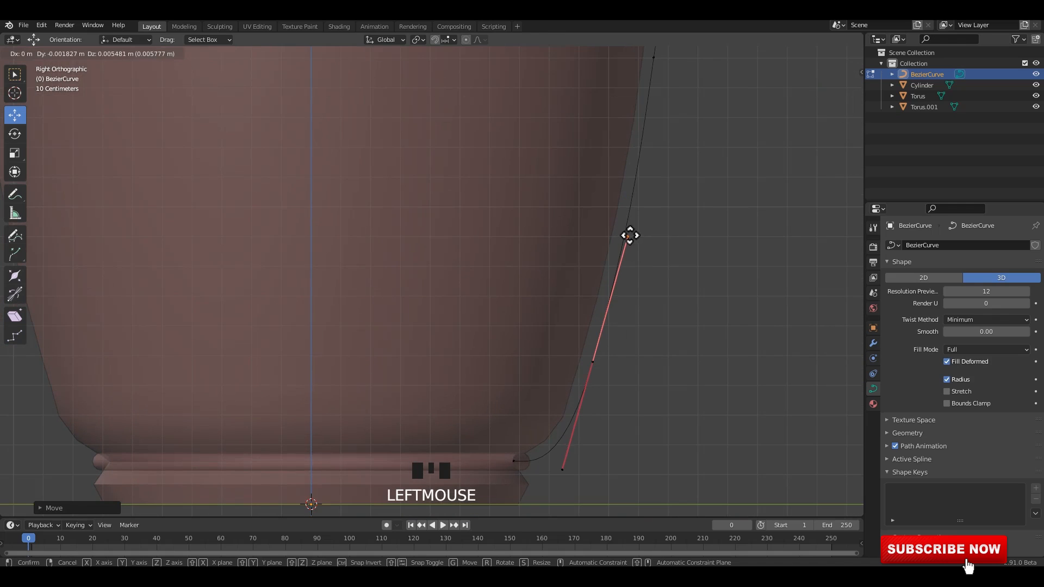
- Shorten the upper-body point's handles along Z and rotate them to follow the wall
middle_click_drag(676, 271, 664, 333, "shift")
left_click(580, 327)
middle_click_drag(580, 326, 628, 282, "shift")
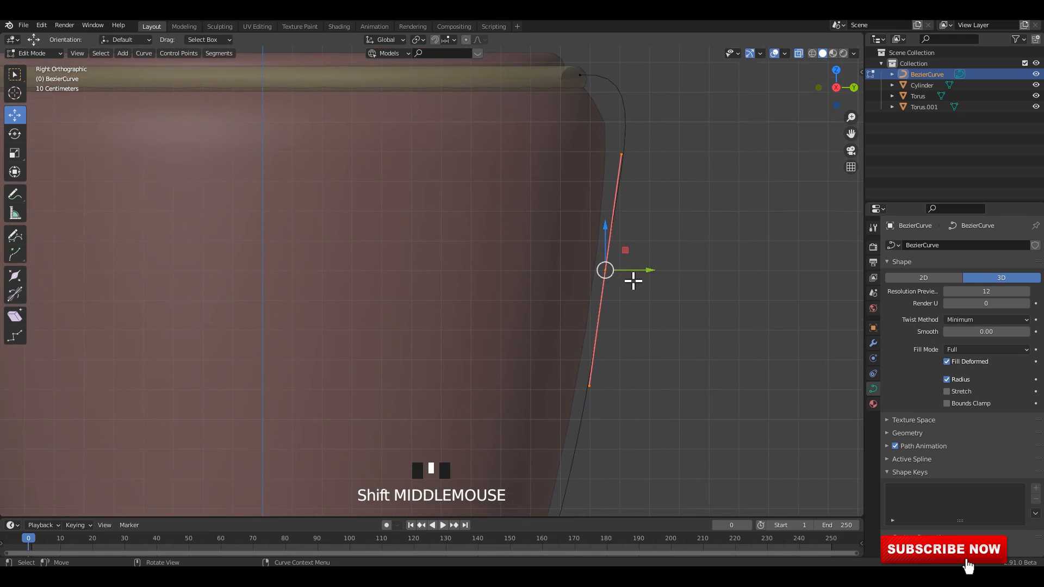
left_click_drag(648, 263, 650, 259)
key("ctrl+z")
scroll(709, 343, "down", 1)
middle_click_drag(709, 343, 716, 328, "shift")
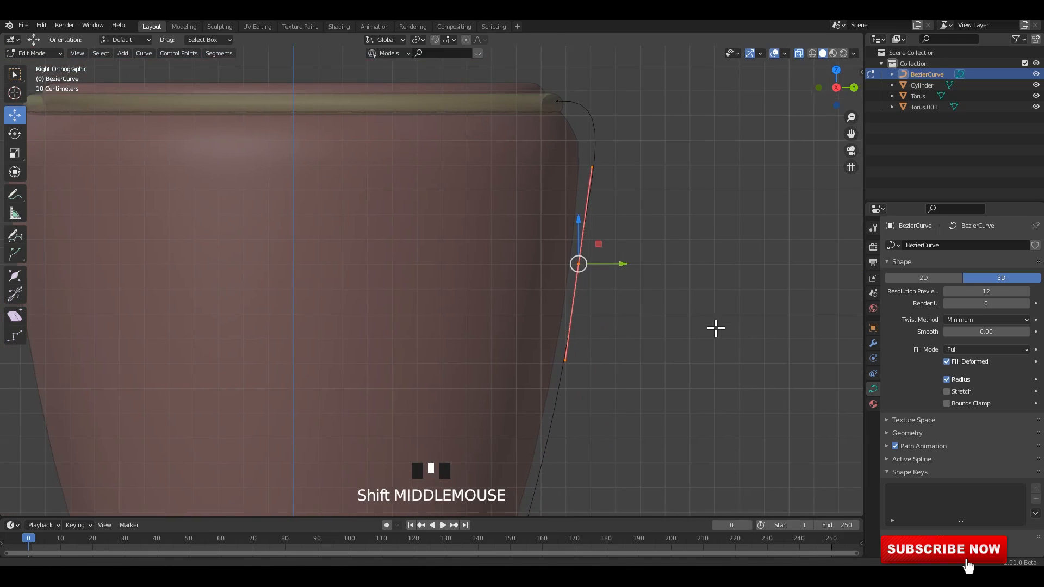
key("s")
key("z")
left_click(699, 335)
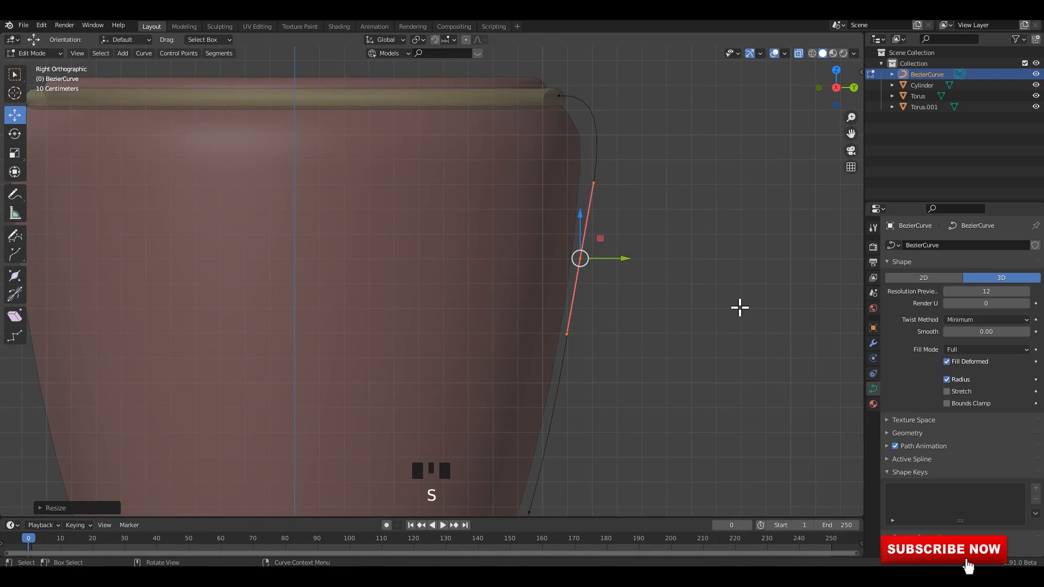
key("r")
left_click(763, 289)
- Move the upper-body point slightly higher along the wall and clear the selection
left_click_drag(579, 221, 616, 231)
key("r")
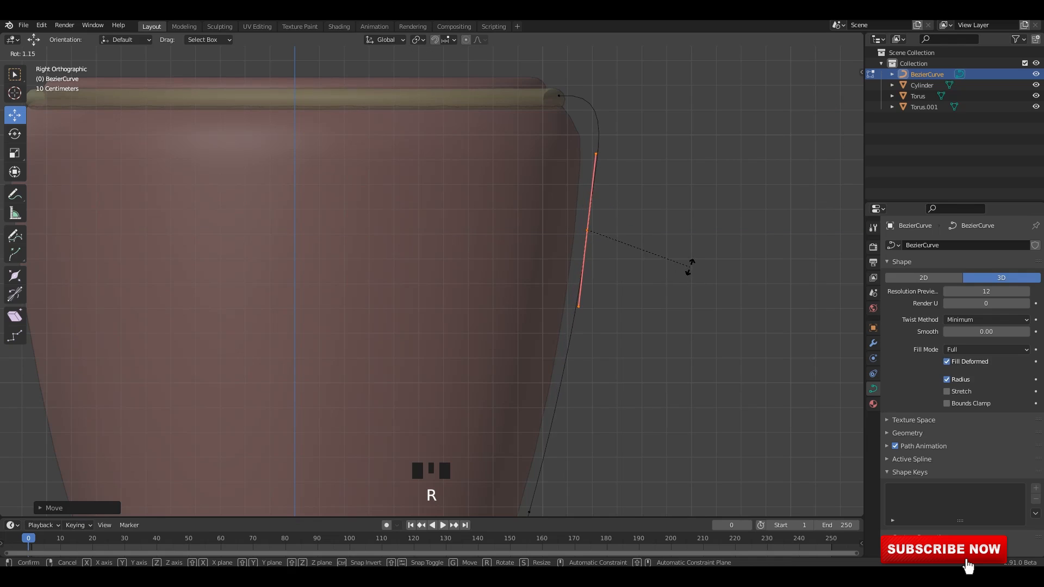
right_click(634, 230)
left_click(625, 231)
left_click(636, 245)
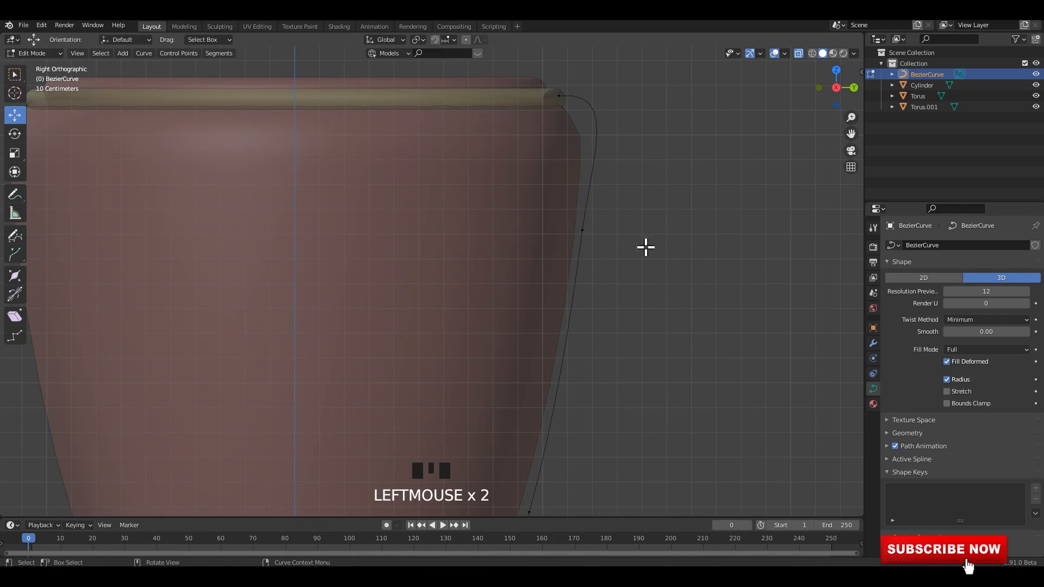
- Shorten the upper-body point's handles along Z and rotate them to align with the drum wall
scroll(642, 246, "down", 2)
middle_click_drag(642, 246, 594, 217, "shift")
left_click_drag(586, 191, 539, 247)
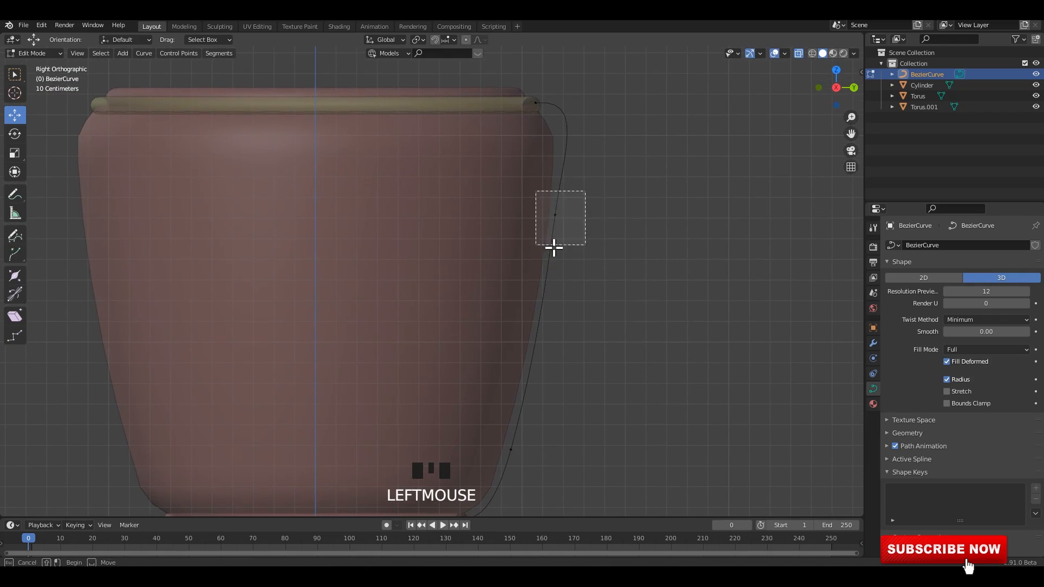
key("s")
key("z")
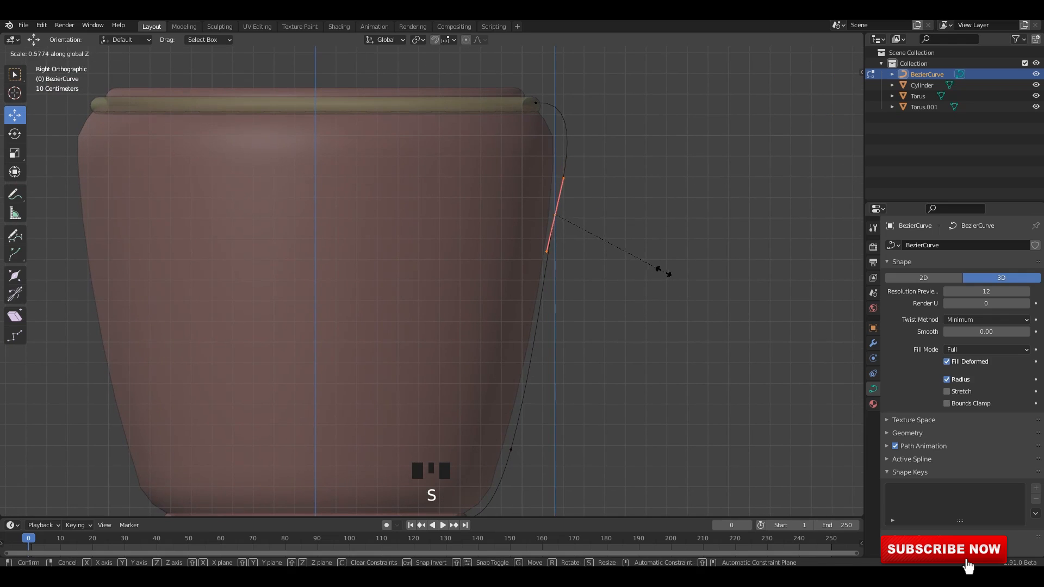
left_click(658, 265)
key("r")
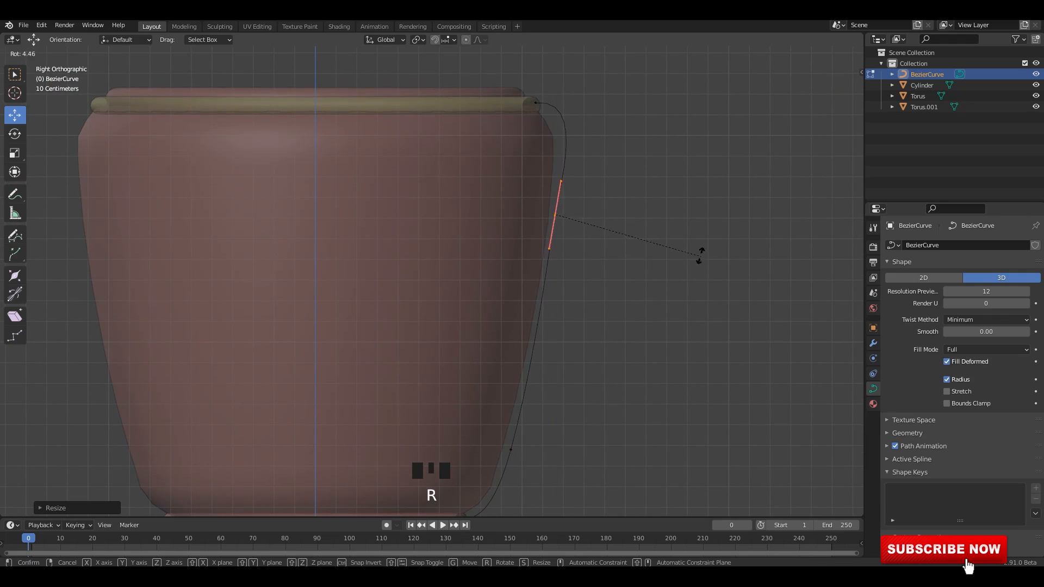
left_click(700, 255)
scroll(657, 287, "down", 1)
middle_click_drag(657, 286, 577, 301, "shift")
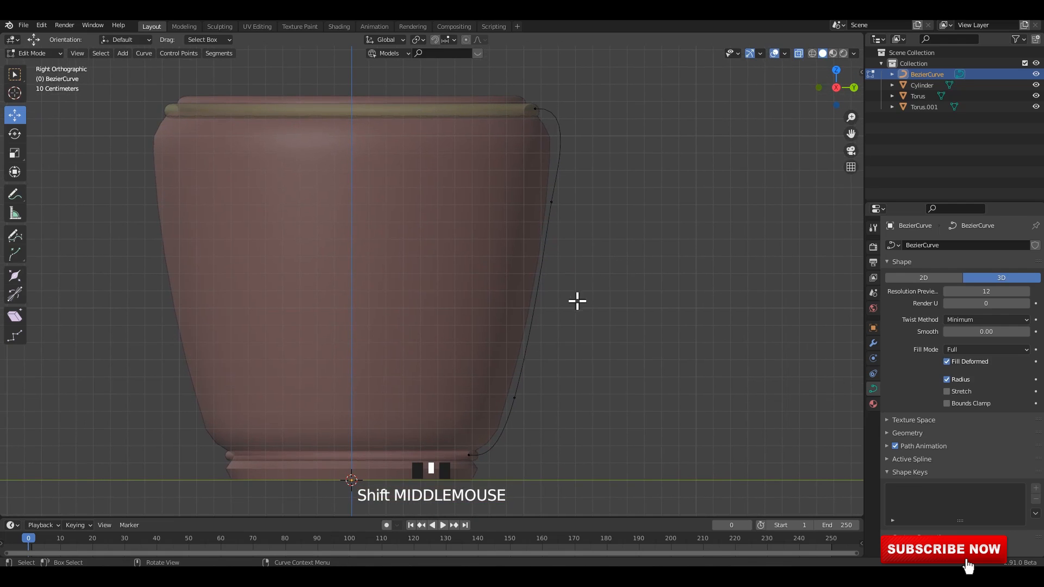
- Move the upper-body point slightly outward along Y and lengthen its upper handle towards the rim
left_click_drag(591, 183, 545, 215)
scroll(631, 226, "up", 3)
middle_click_drag(566, 301, 475, 389, "shift")
scroll(595, 254, "up", 1, "shift")
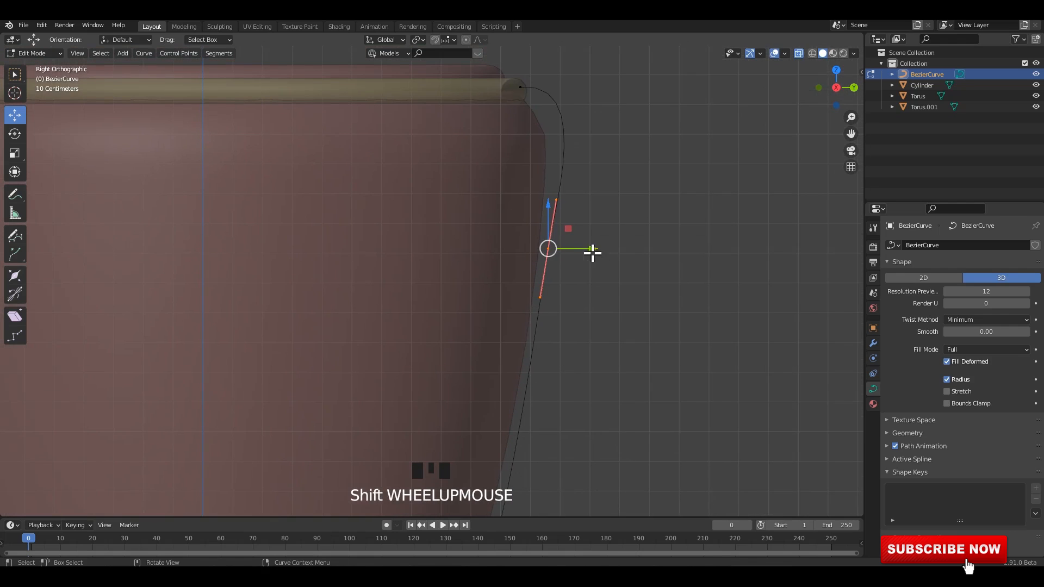
left_click_drag(594, 251, 599, 251)
left_click(530, 219)
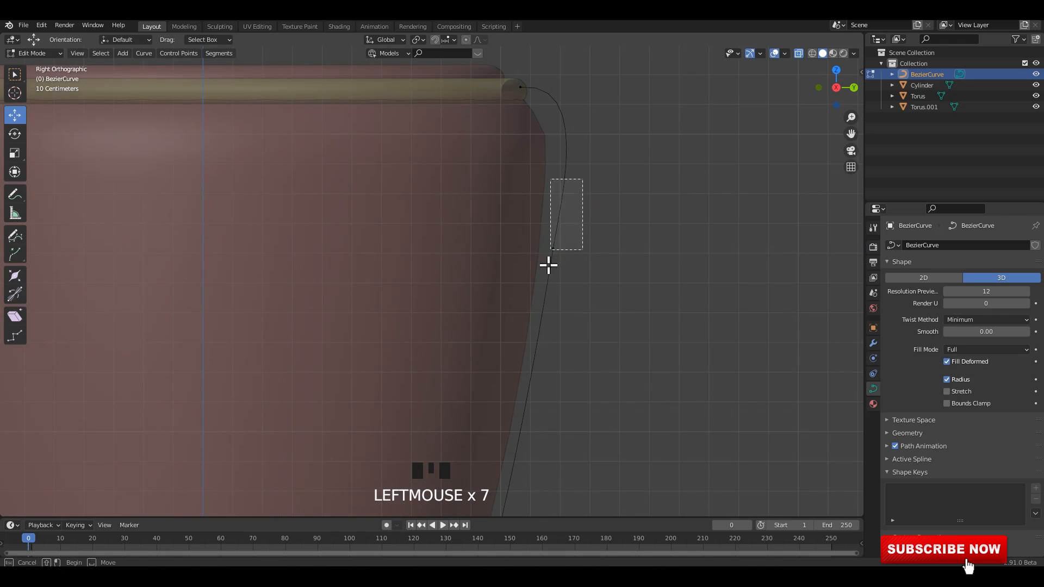
left_click(563, 202)
left_click_drag(563, 203, 568, 170)
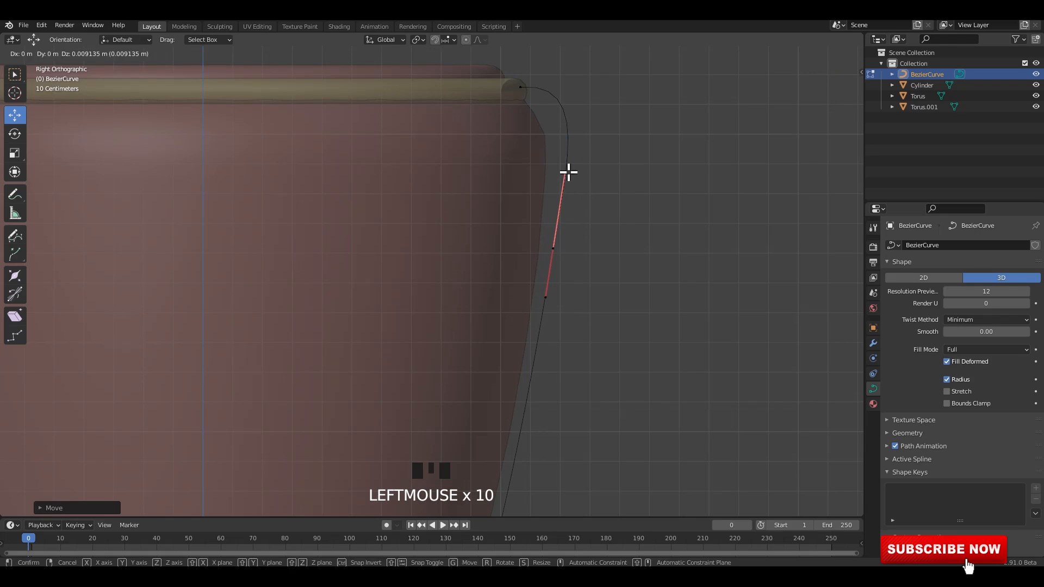
- Lower the rim-end point's outer handle slightly and pull it inward along Y to tighten the upper bend
left_click(520, 87)
left_click_drag(520, 56, 520, 63)
left_click(592, 85)
left_click_drag(592, 85, 575, 89)
scroll(567, 152, "down", 2)
middle_click_drag(560, 239, 581, 134, "shift")
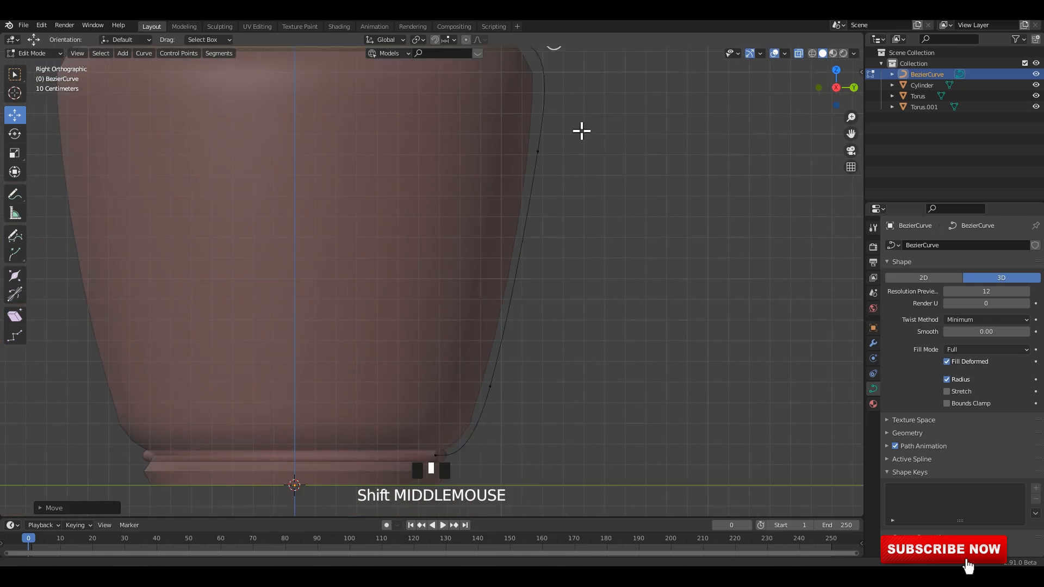
- Leave Edit Mode on the curve and save the file
left_click(596, 187)
mouse_move(597, 186)
middle_mouse_down()
mouse_move(545, 196)
mouse_move(639, 228)
mouse_move(608, 201)
middle_mouse_up()
key("Tab")
key("ctrl+s")
left_click(511, 154)
left_click(511, 154)
middle_click_drag(511, 154, 619, 218)
key("ctrl+s")
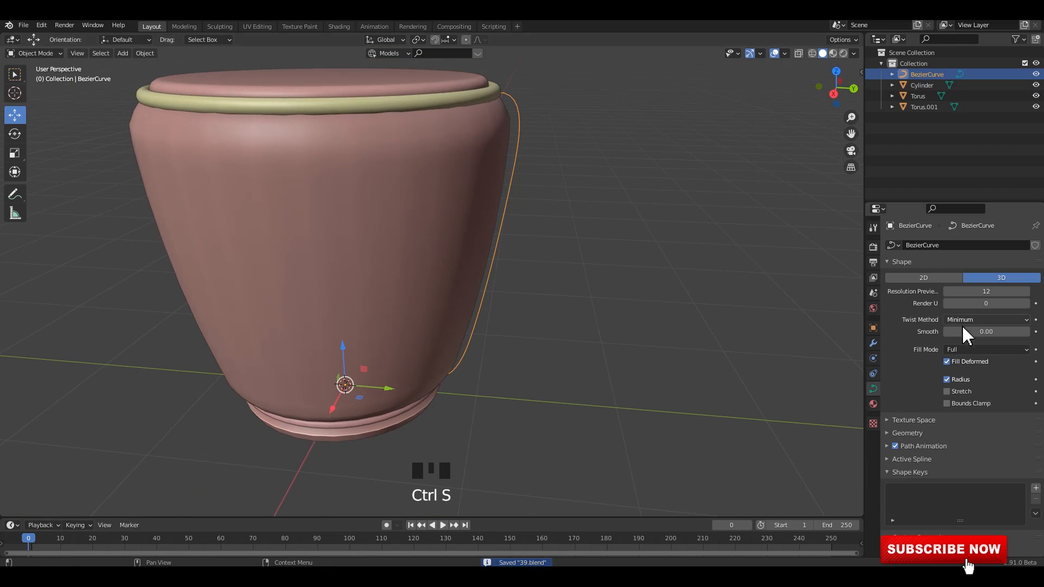
- Give the curve a round bevel with a depth of 0.04 m
left_click(907, 434)
scroll(957, 397, "down", 4)
left_click_drag(978, 446, 998, 446)
middle_click_drag(641, 280, 602, 331)
left_click(618, 246)
scroll(564, 319, "up", 5)
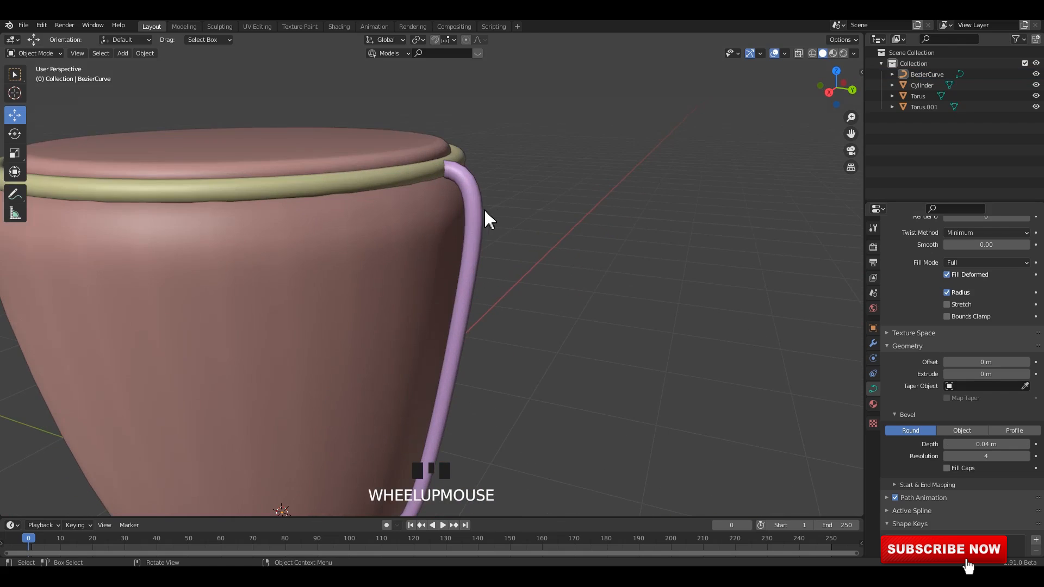
- Set the curve's bevel depth to 0.03 m
left_click(486, 217)
middle_click_drag(506, 216, 947, 430)
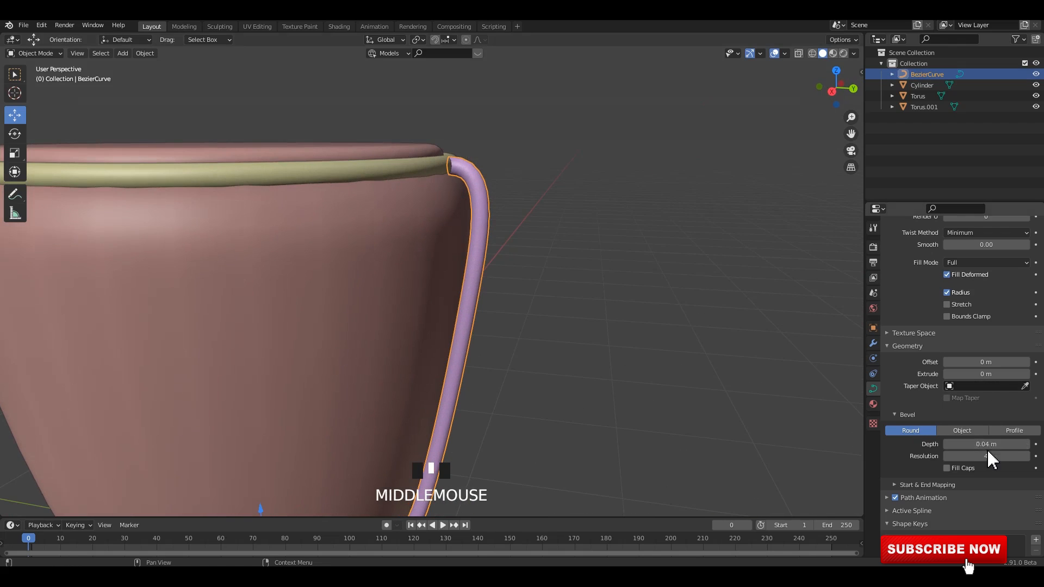
mouse_move(986, 445)
left_mouse_down()
mouse_move(954, 444)
mouse_move(979, 445)
left_mouse_up()
left_click(649, 269)
- In the X-ray right view, move the curve's upper-body point slightly inward along Y to bring the tube closer to the wall
middle_click_drag(649, 269, 583, 302, "alt")
key("alt+z")
scroll(627, 230, "up", 3)
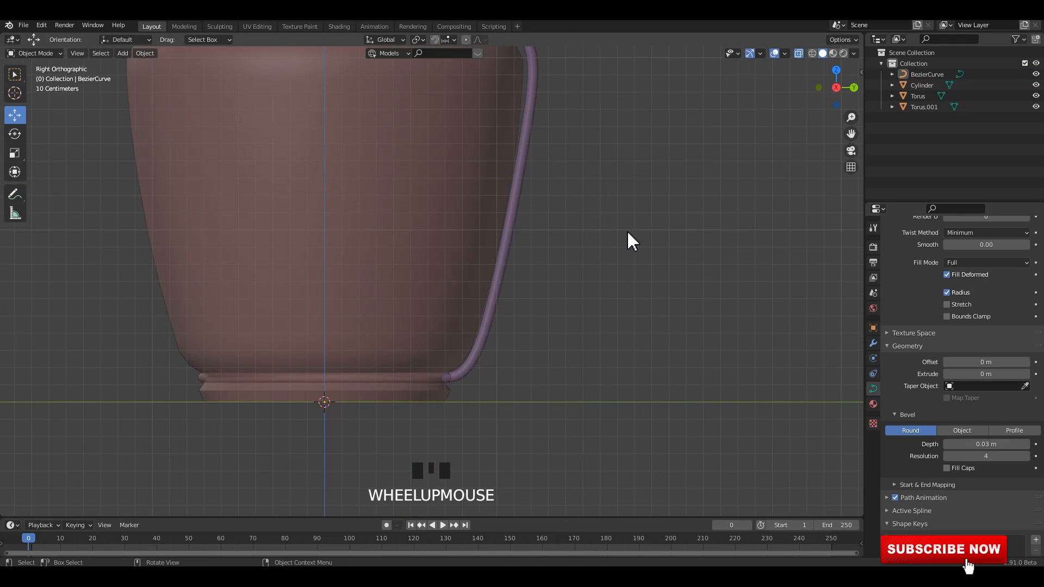
left_click(529, 130)
middle_click_drag(578, 170, 573, 261, "shift")
scroll(571, 239, "up", 2)
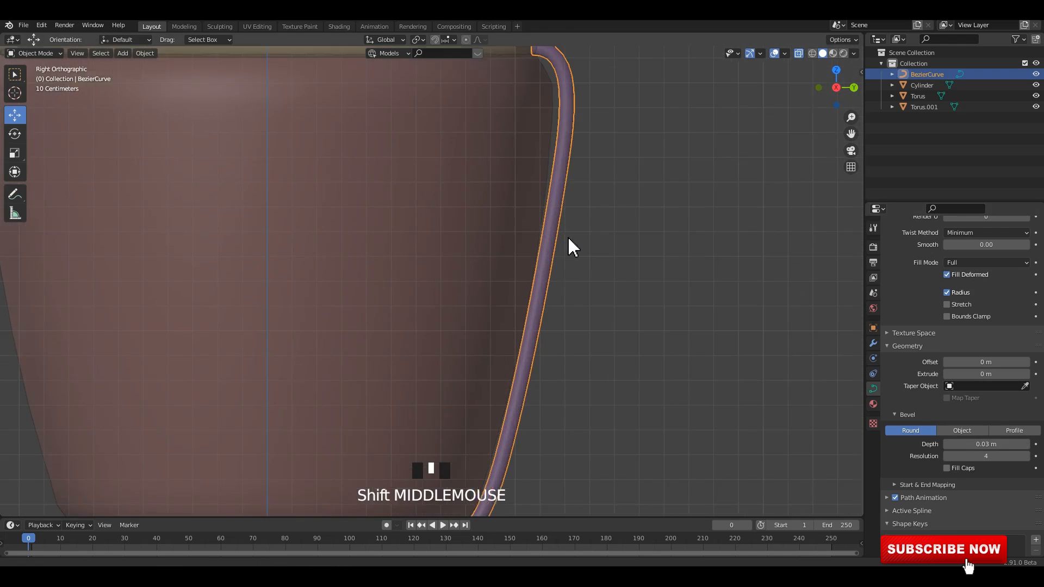
scroll(571, 235, "up", 1, "shift")
key("Tab")
scroll(595, 156, "up", 1, "shift")
left_click(500, 268)
scroll(600, 275, "up", 2)
left_click_drag(573, 267, 569, 271)
- Move the curve's rim-end point about 0.03 m inward along Y into the rim ring
middle_click_drag(560, 187, 559, 290, "shift")
left_click_drag(578, 136, 447, 206)
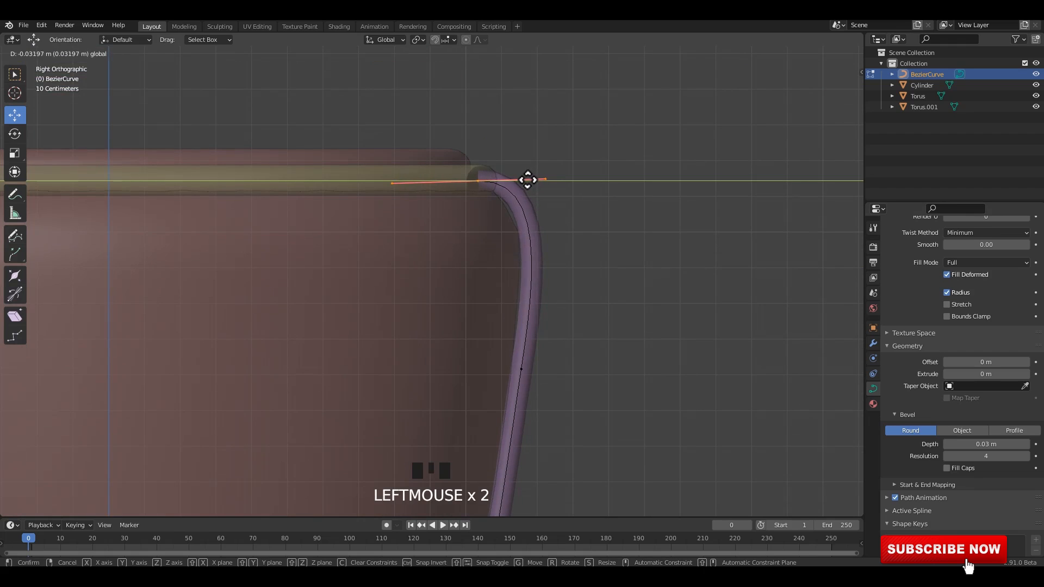
left_click(524, 180)
- Move the curve's foot-end point inward along Y into the foot ring
middle_click_drag(522, 180, 567, 236, "shift")
scroll(463, 297, "up", 2)
left_click_drag(505, 311, 479, 307)
- Move the lower-body point slightly inward along Y and rotate its handles to follow the wall
left_click_drag(495, 125, 621, 221)
left_click_drag(597, 187, 590, 187)
middle_click_drag(672, 195, 673, 238, "shift")
key("r")
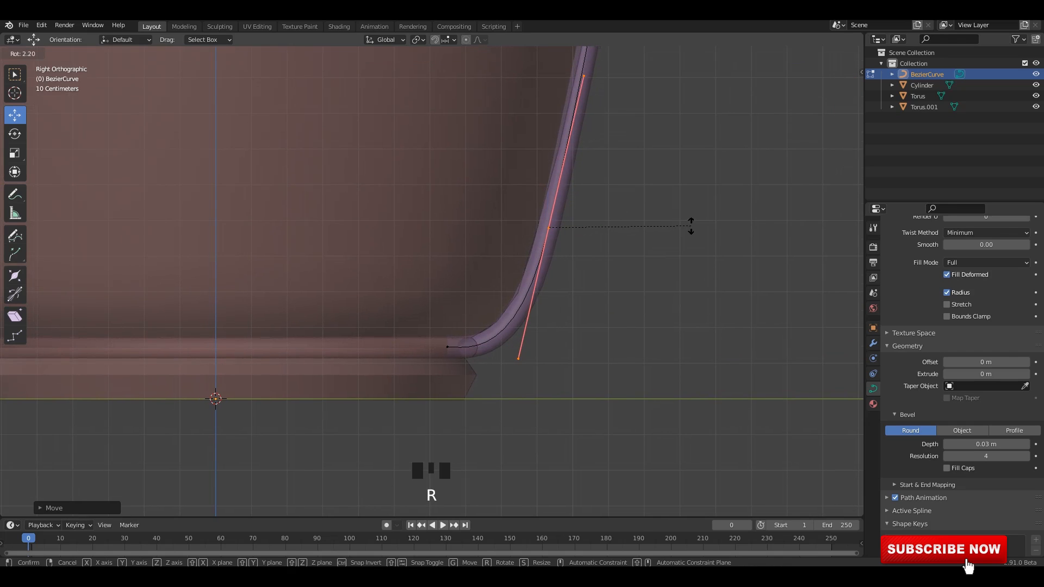
left_click(693, 227)
middle_click_drag(611, 177, 545, 465, "shift")
scroll(585, 171, "down", 1)
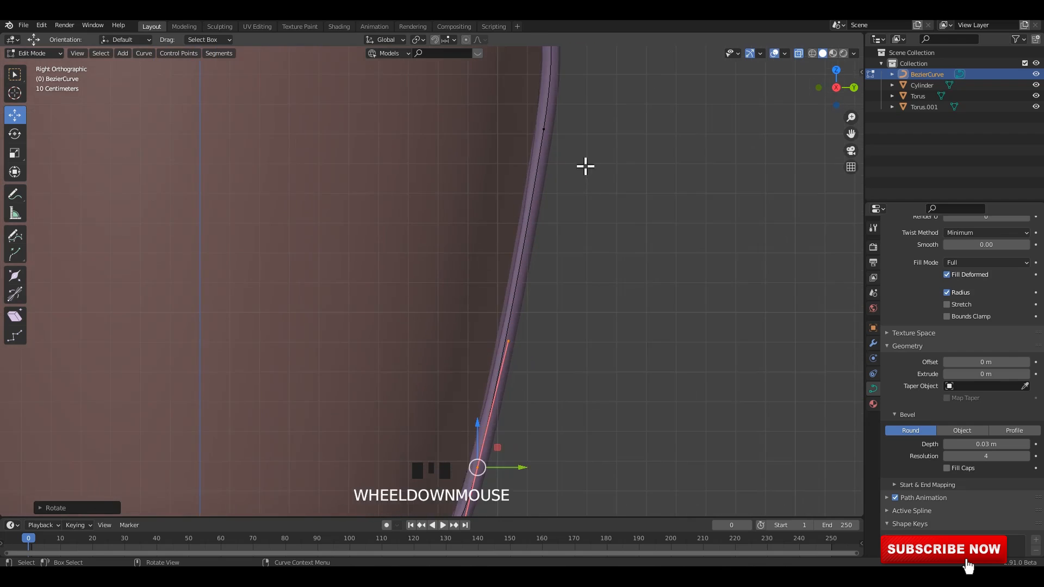
- Fine-tune the upper-body point against the wall, turn off X-ray and return to Object Mode
scroll(585, 171, "up", 1)
middle_click_drag(566, 115, 559, 175, "shift")
left_click(559, 174)
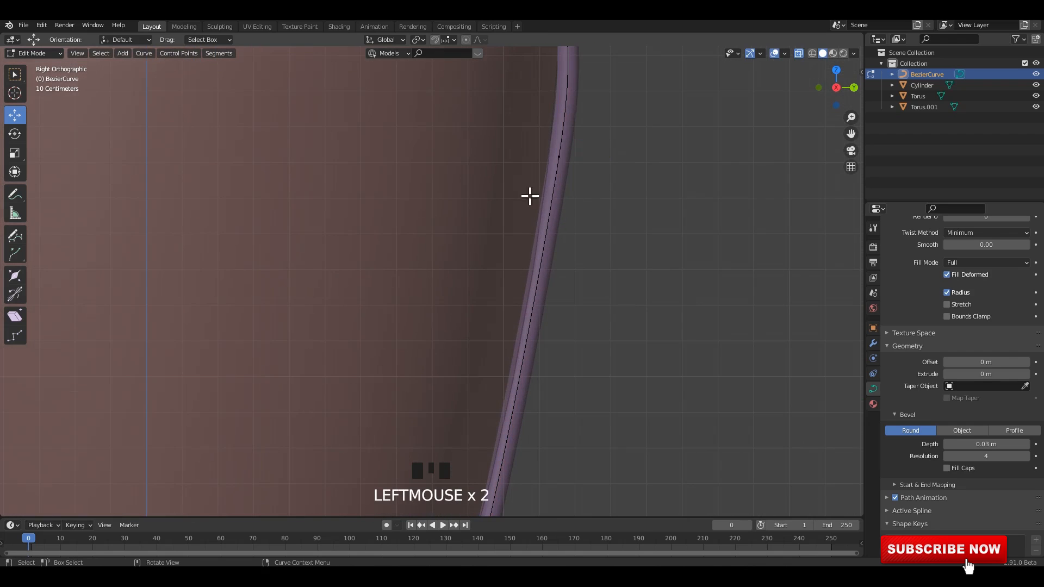
left_click_drag(556, 222, 532, 224)
scroll(570, 226, "down", 2)
key("alt+z")
key("Tab")
left_click(606, 203)
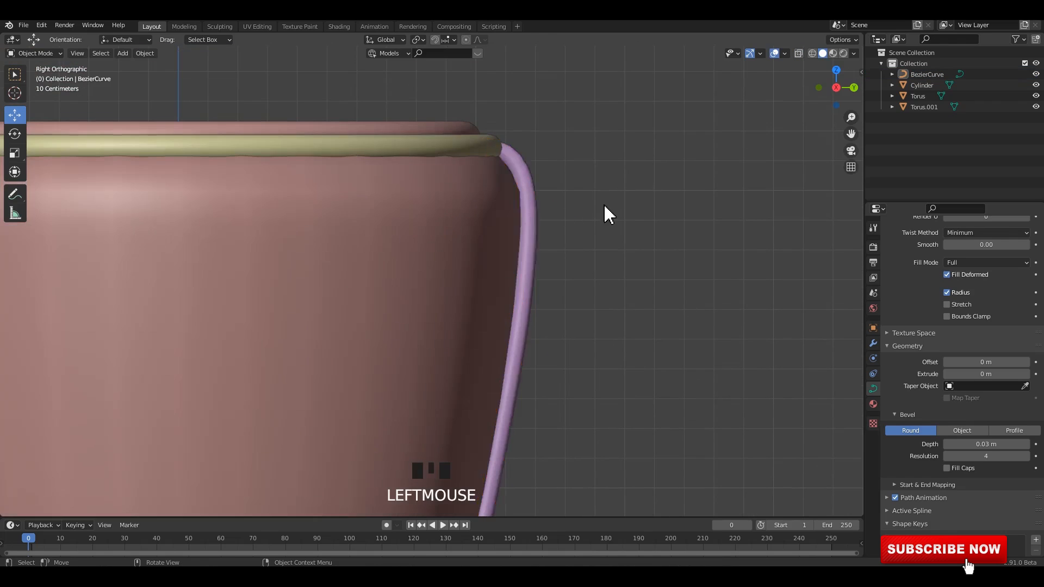
- Save the file and set the tube's bevel depth to 0.04 m
middle_click_drag(606, 203, 533, 233)
scroll(636, 252, "up", 3)
middle_click_drag(637, 263, 565, 260)
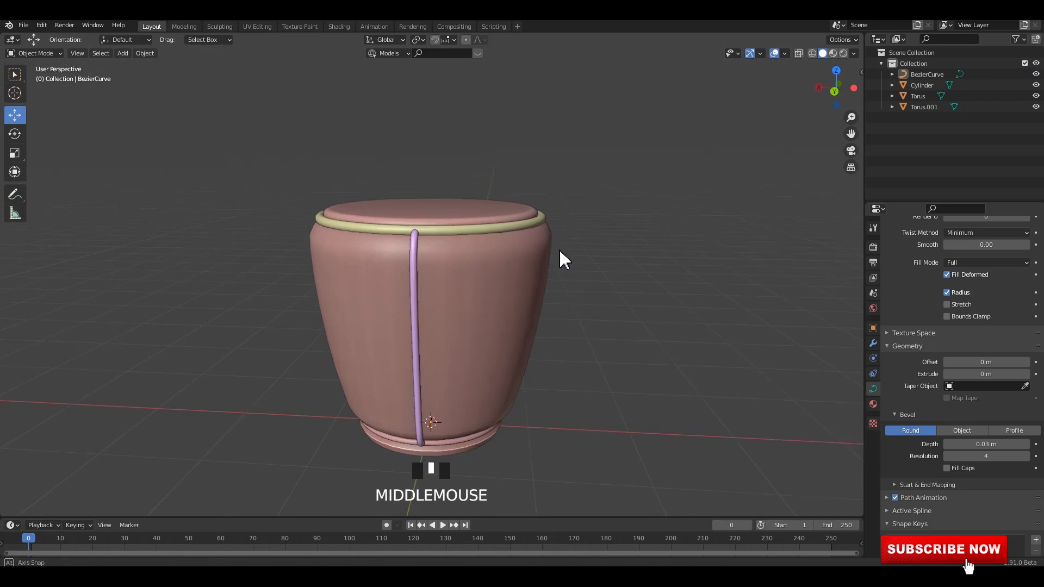
left_click(419, 249)
scroll(578, 263, "up", 2)
scroll(578, 263, "up", 1, "shift")
key("ctrl+s")
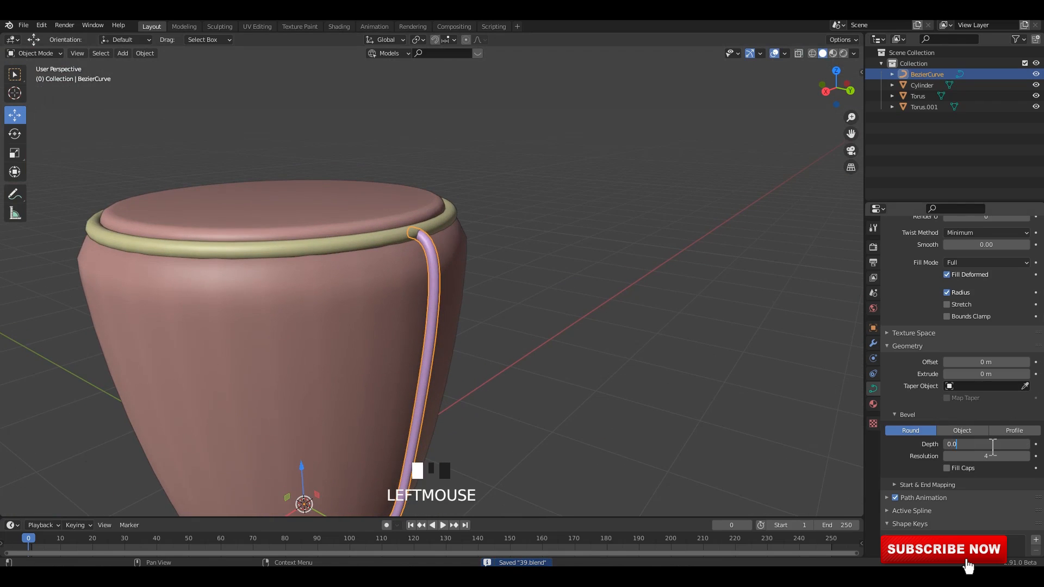
left_click(569, 270)
middle_click_drag(569, 270, 461, 274)
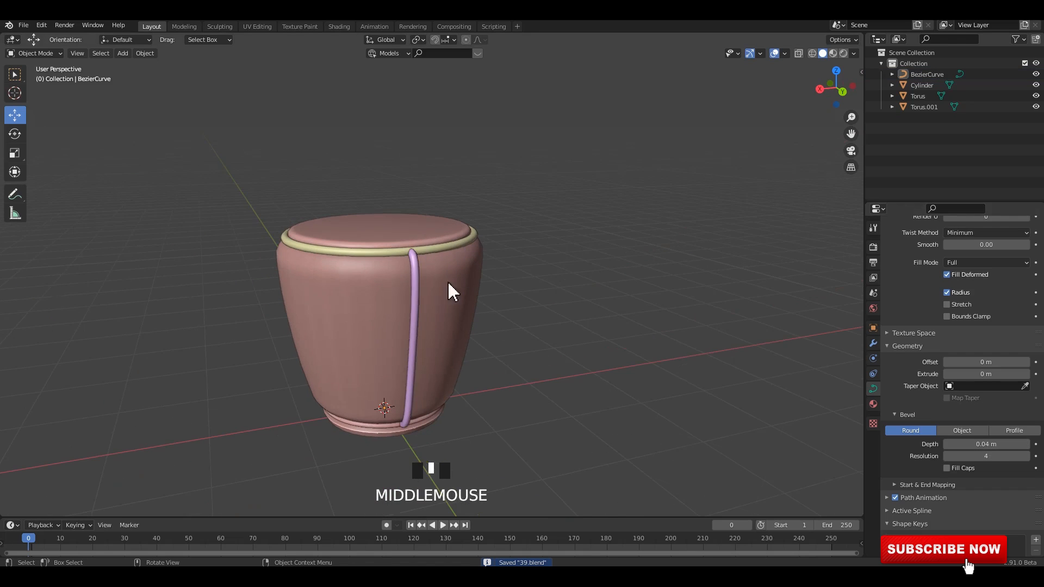
- In the X-ray top view, duplicate the tube and rotate the copy 45° around the drum's centre
left_click(420, 281)
middle_click_drag(373, 266, 613, 316, "alt")
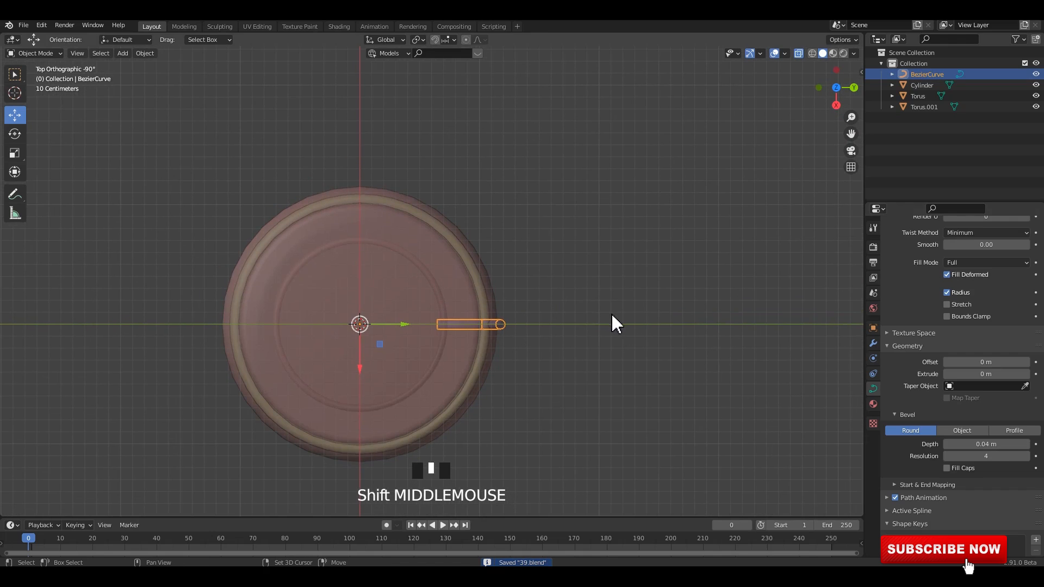
key("shift+d")
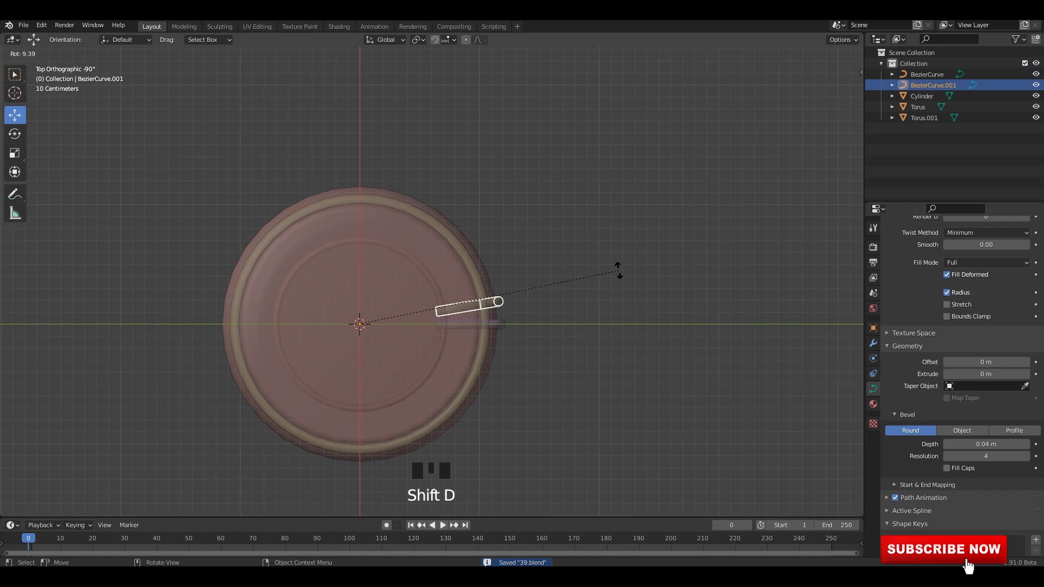
left_click(619, 269)
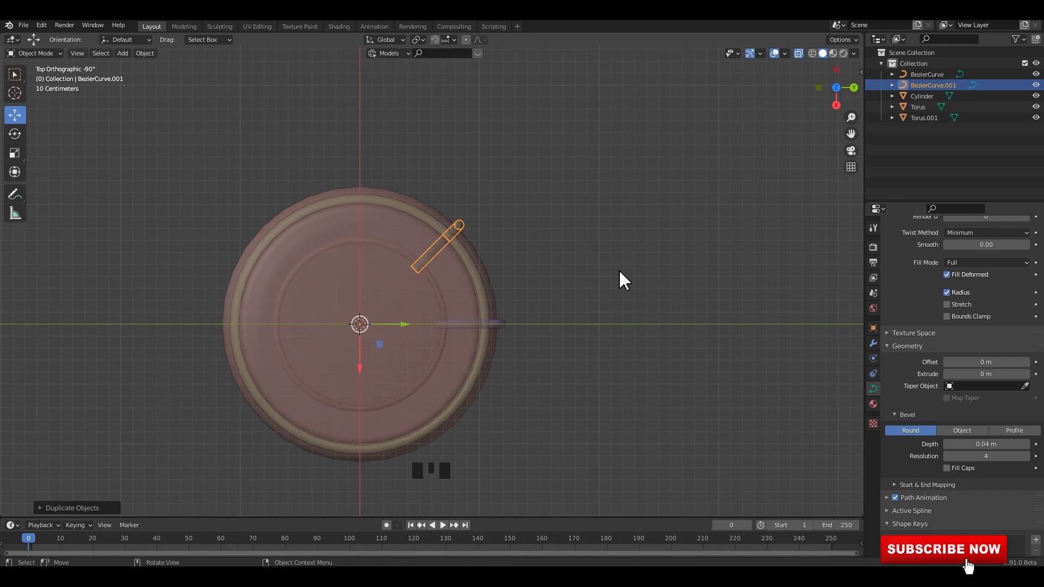
- Repeat the rotated duplication six times to place eight evenly spaced tubes around the drum, and turn off X-ray
key("shift+r")
key("shift+r")
key("shift+r")
key("shift+r")
key("shift+r")
key("shift+r")
left_click(595, 250)
middle_click_drag(595, 250, 564, 257)
key("alt+z")
left_click(550, 216)
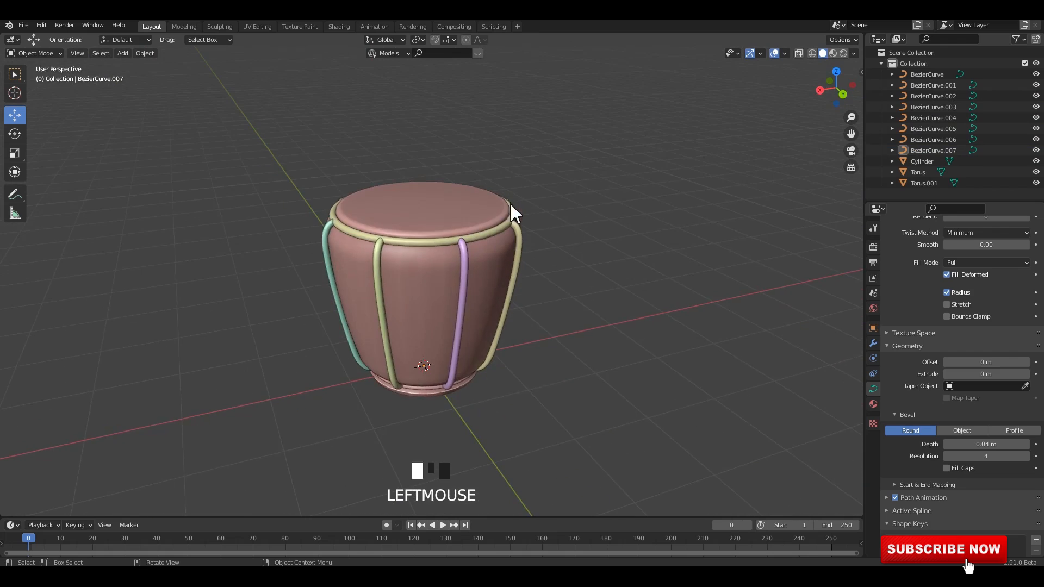
- Inset the drum body's top face and scale the inner face down towards the centre
scroll(551, 216, "up", 3)
left_click(504, 160)
middle_click_drag(512, 175, 468, 279, "shift")
key("Tab")
scroll(514, 245, "up", 1)
middle_click_drag(514, 249, 566, 252, "shift")
key("3")
left_click(513, 261)
key("s")
left_click(726, 283)
scroll(726, 284, "down", 3)
key("s")
left_click(571, 249)
- Raise the inner top face along Z, resize it to form a raised drumhead, and leave Edit Mode
left_click(420, 195)
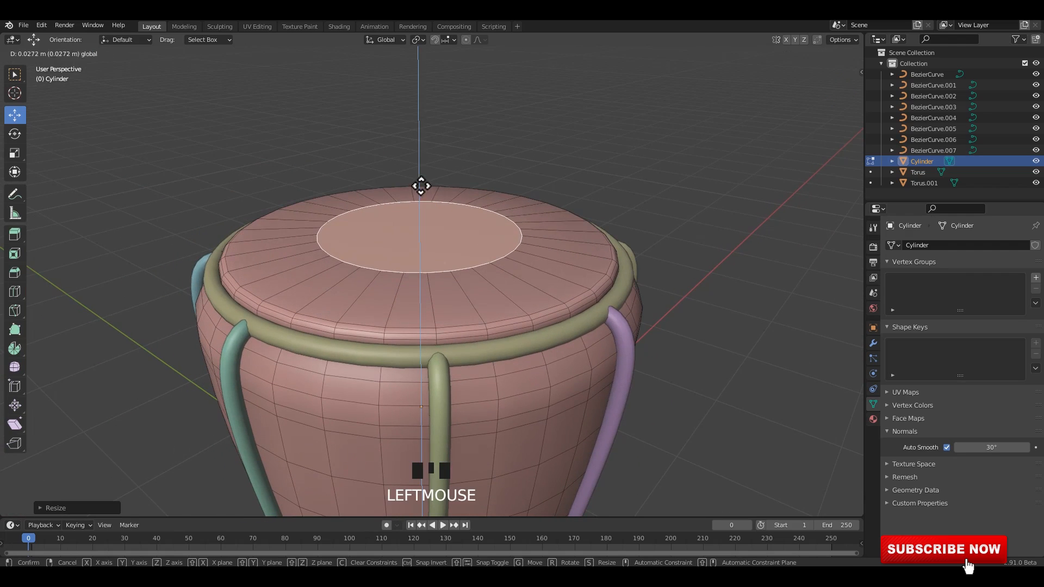
middle_click_drag(522, 228, 585, 217)
key("s")
left_click(667, 222)
left_click_drag(423, 178, 421, 172)
key("Tab")
left_click(520, 234)
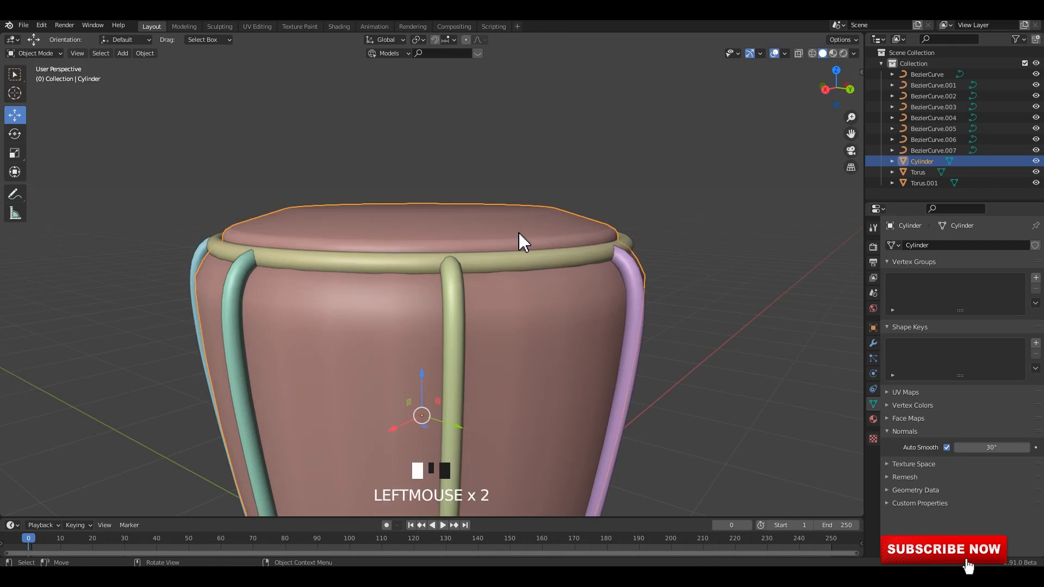
- Apply the drum body's scale
left_click(523, 255)
key("ctrl+a")
left_click(535, 231)
key("Tab")
scroll(511, 256, "up", 1)
middle_click_drag(534, 217, 606, 237)
key("Tab")
left_click(485, 236)
- Enlarge the raised top face in two passes so it reaches close to the drum's rim
key("Tab")
key("s")
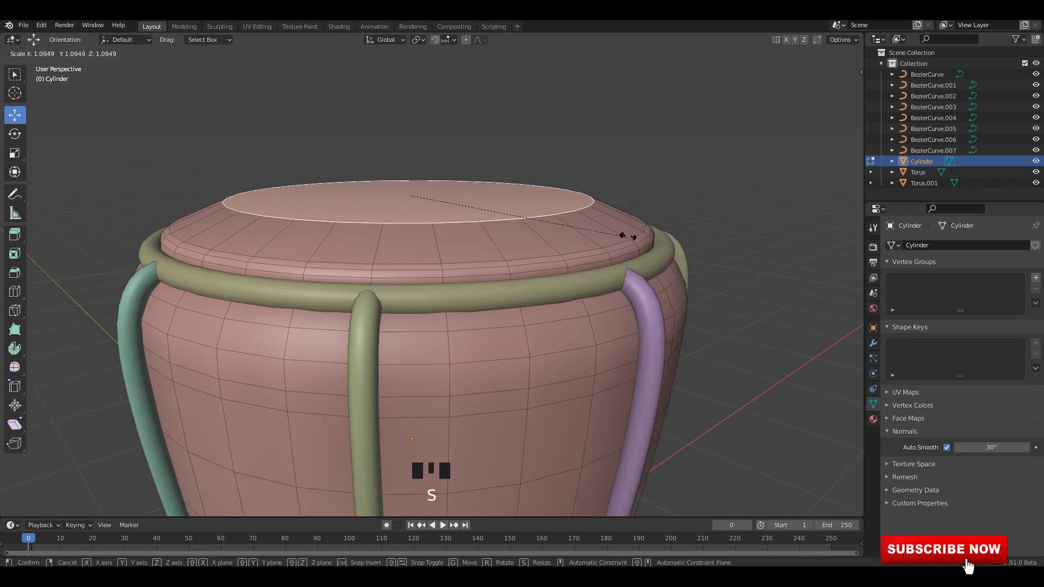
left_click(641, 235)
left_click(406, 151)
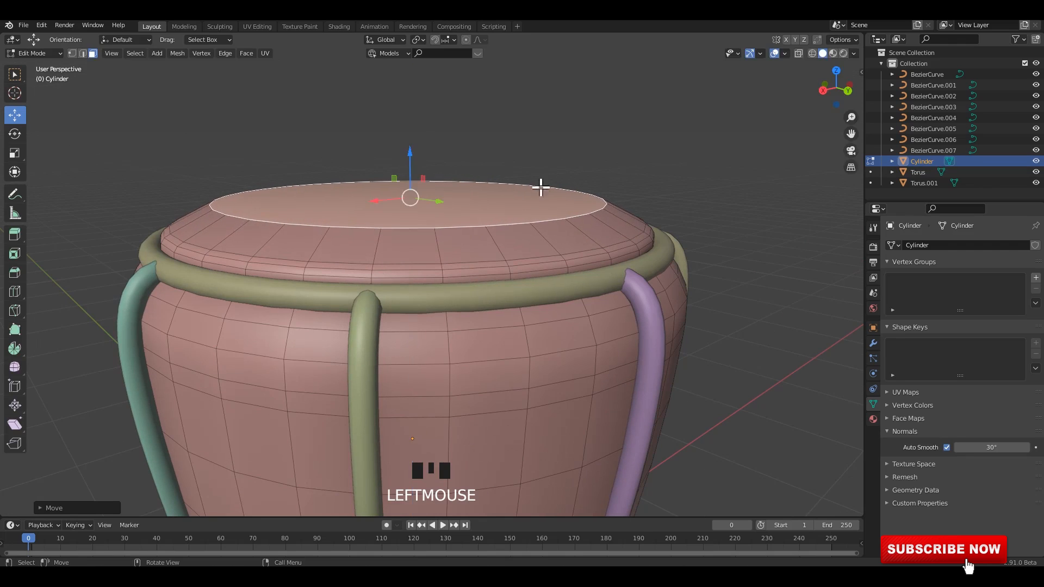
key("s")
left_click(567, 191)
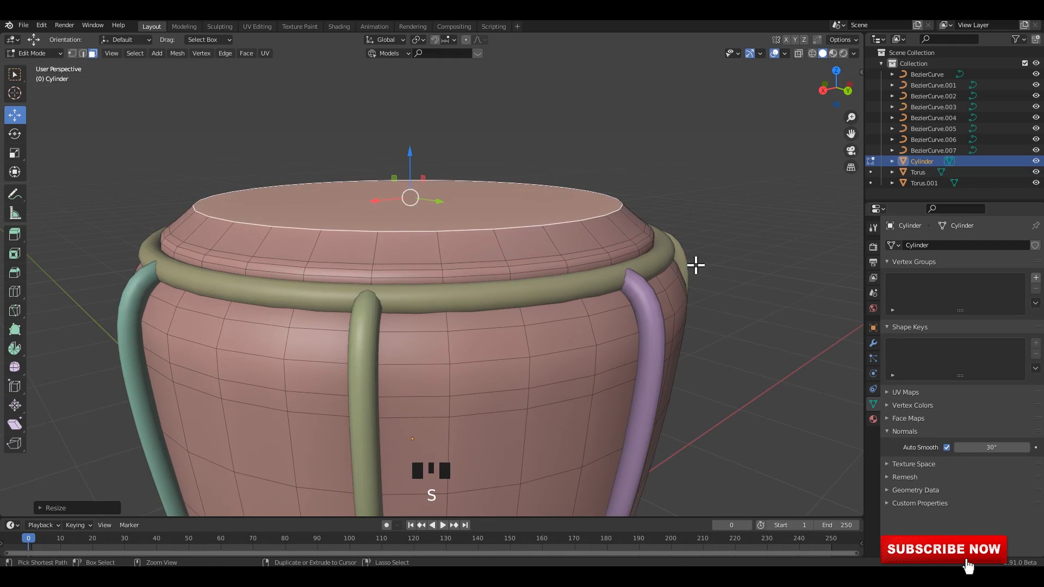
- Bevel the edge of the raised top face and shade the drum body smooth
key("ctrl+b")
key("Tab")
scroll(618, 226, "down", 3)
middle_click_drag(618, 226, 515, 245)
left_click(516, 245)
right_click(515, 244)
left_click(515, 244)
- Check the drum body's mesh in Edit Mode and X-ray, and save the file
mouse_move(587, 272)
middle_mouse_down()
mouse_move(583, 240)
mouse_move(575, 283)
mouse_move(586, 244)
mouse_move(456, 230)
mouse_move(481, 211)
mouse_move(566, 261)
mouse_move(553, 249)
mouse_move(546, 259)
mouse_move(444, 248)
mouse_move(510, 240)
mouse_move(474, 240)
mouse_move(463, 253)
mouse_move(492, 242)
mouse_move(542, 267)
mouse_move(419, 210)
mouse_move(549, 287)
mouse_move(547, 271)
mouse_move(566, 296)
middle_mouse_up()
key("Tab")
key("Tab")
scroll(613, 245, "down", 3)
key("ctrl+s")
left_click(442, 242)
key("Tab")
key("alt+z")
key("alt+z")
scroll(546, 272, "up", 3)
scroll(552, 284, "up", 3, "shift")
key("alt+z")
key("Tab")
key("ctrl+s")
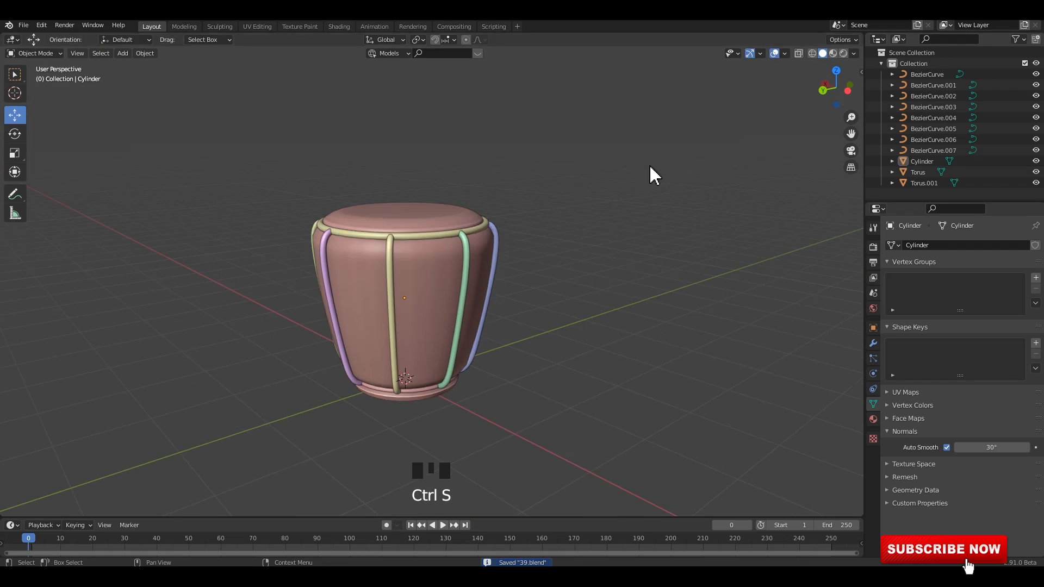
- Switch to the Animation workspace
middle_click_drag(650, 164, 592, 184)
scroll(604, 185, "up", 1)
left_click(374, 26)
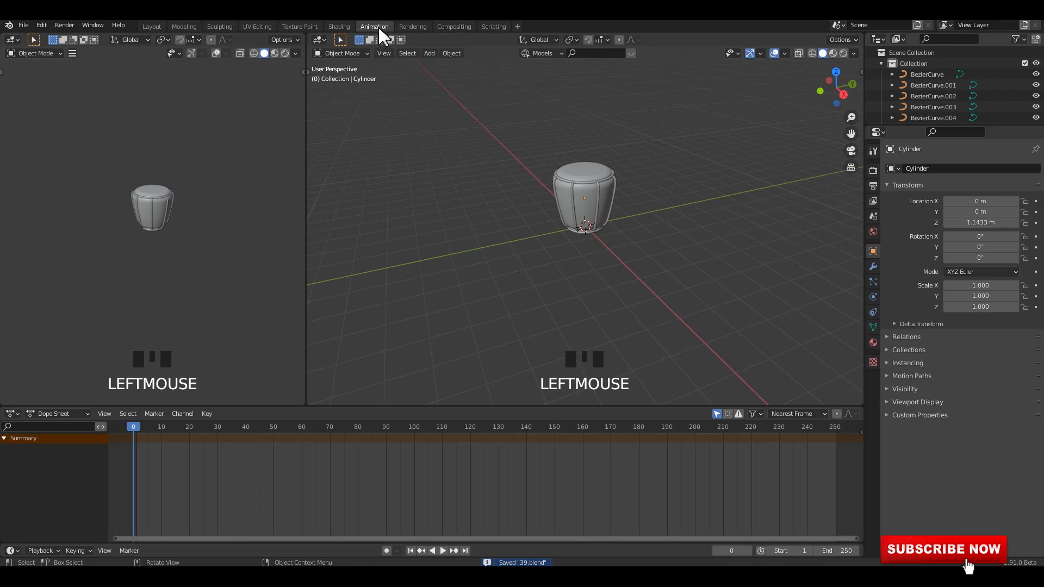
- Set up the workspace with a material preview of the drum beside a Shader Editor, shrinking the timeline to enlarge both
scroll(213, 286, "up", 3)
left_click_drag(503, 408, 507, 499)
left_click(275, 53)
scroll(240, 168, "up", 3)
mouse_move(240, 168)
middle_mouse_down("shift")
mouse_move(202, 213)
mouse_move(194, 175)
mouse_move(233, 186)
middle_mouse_up("shift")
left_click(319, 39)
left_click(353, 142)
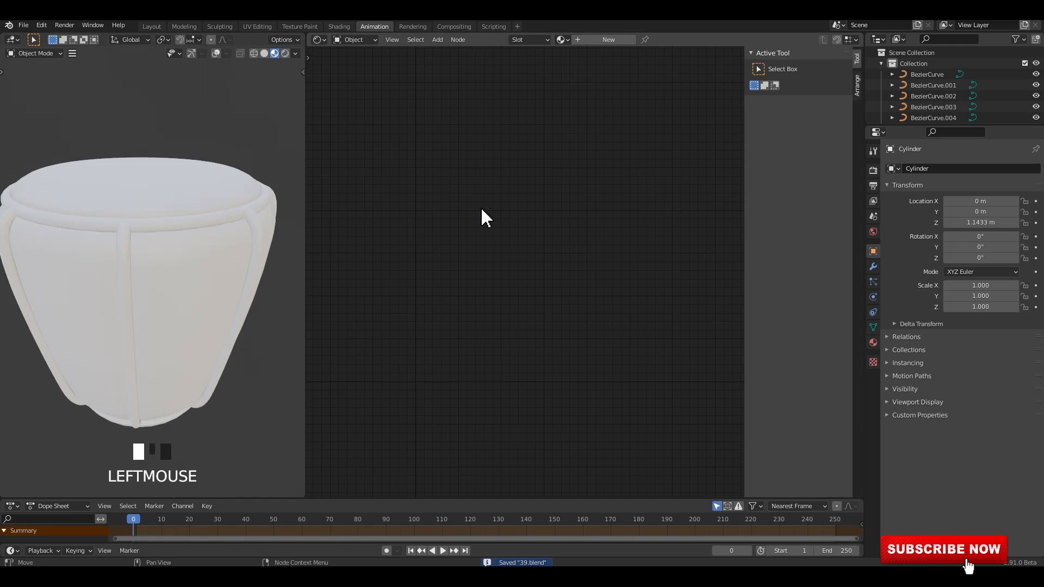
key("n")
middle_click_drag(234, 212, 201, 212)
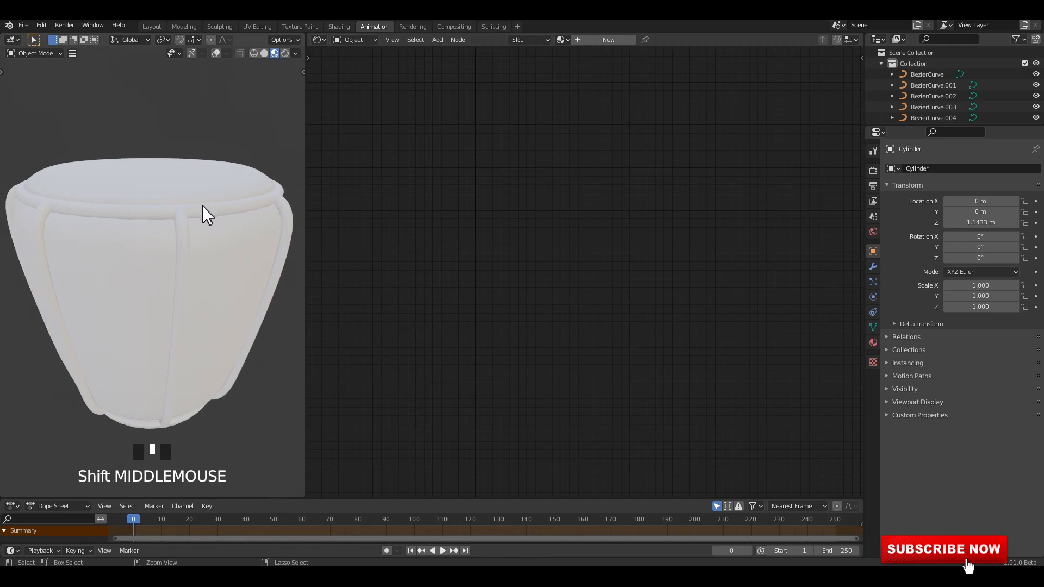
- Enable Bloom and Screen Space Reflections, set the colour management look to Very High Contrast, and save the file
left_click(873, 170)
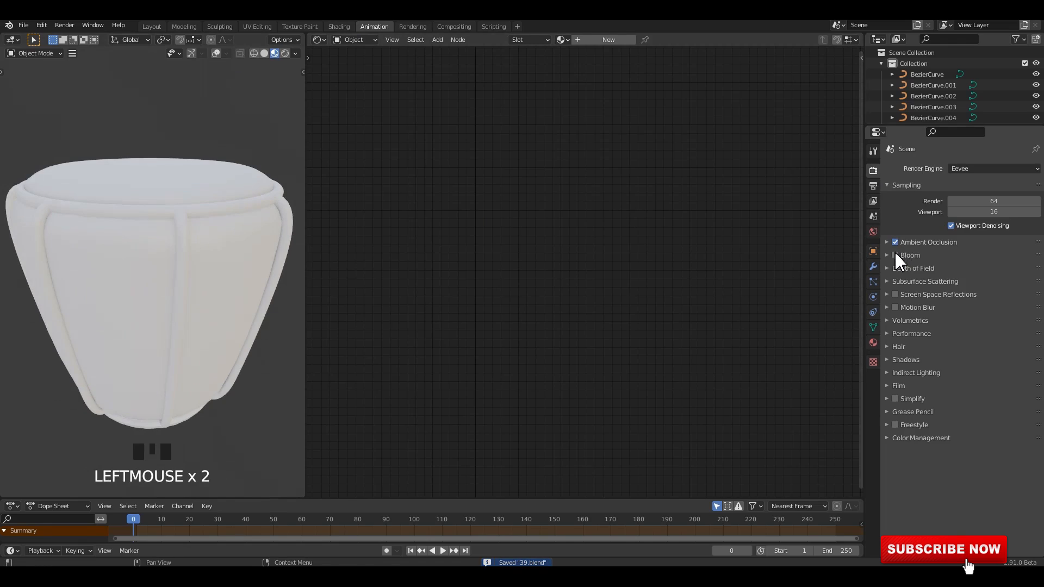
left_click(924, 242)
left_click(912, 242)
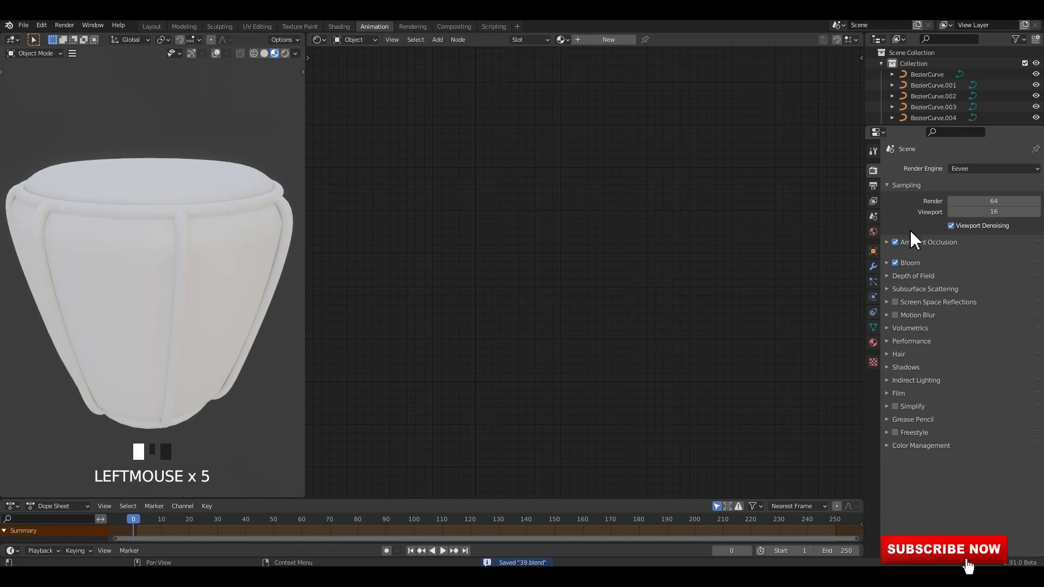
left_click(896, 294)
left_click(927, 438)
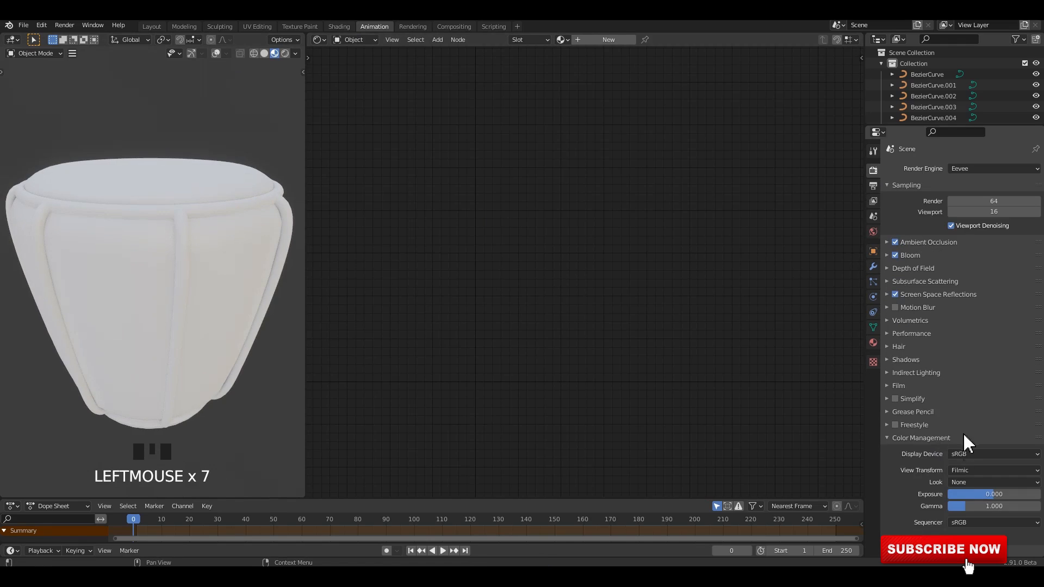
left_click(962, 478)
left_click(971, 453)
mouse_move(218, 202)
middle_mouse_down()
mouse_move(210, 165)
mouse_move(191, 223)
mouse_move(218, 218)
middle_mouse_up()
key("ctrl+s")
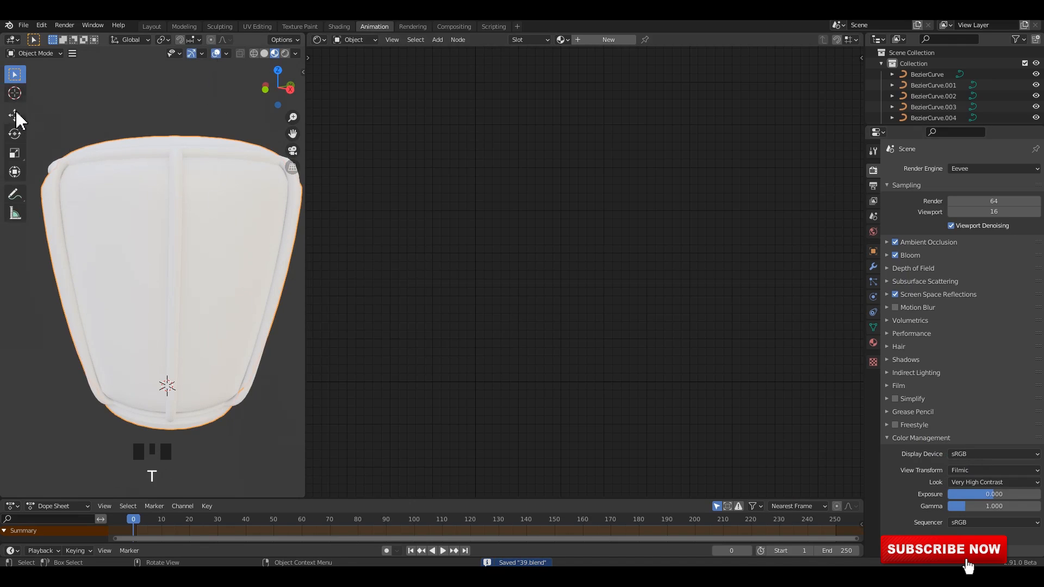
- Create a new node-based material for the drum body
middle_click_drag(232, 247, 253, 249)
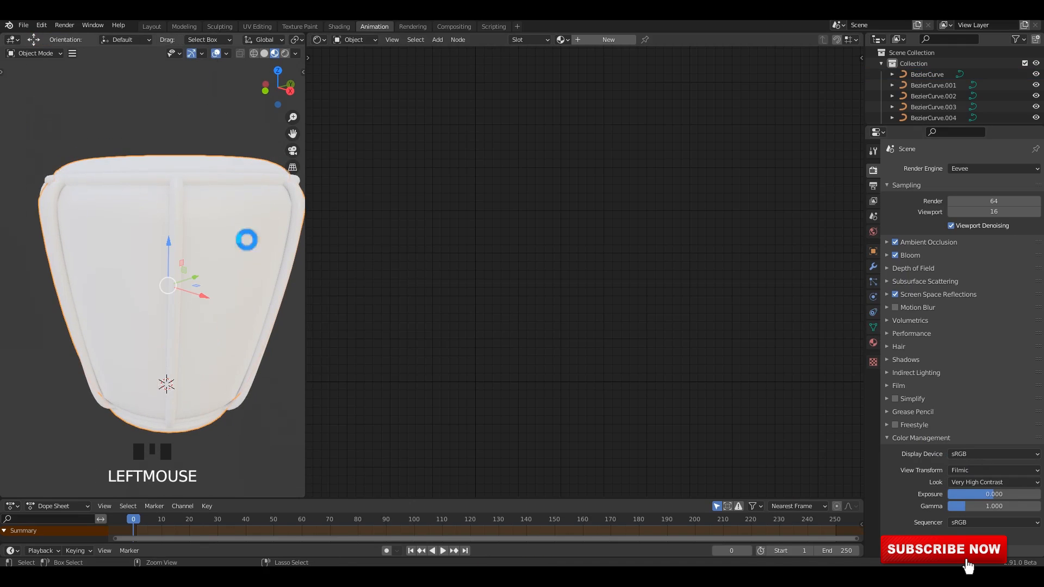
left_click(608, 39)
middle_click_drag(626, 249, 666, 184)
scroll(667, 184, "down", 2)
scroll(630, 184, "up", 5)
middle_click_drag(536, 206, 592, 183)
- Add an Ambient Occlusion node ahead of the Principled BSDF in the drum body's material
left_click(538, 174)
key("shift+a")
left_click(510, 165)
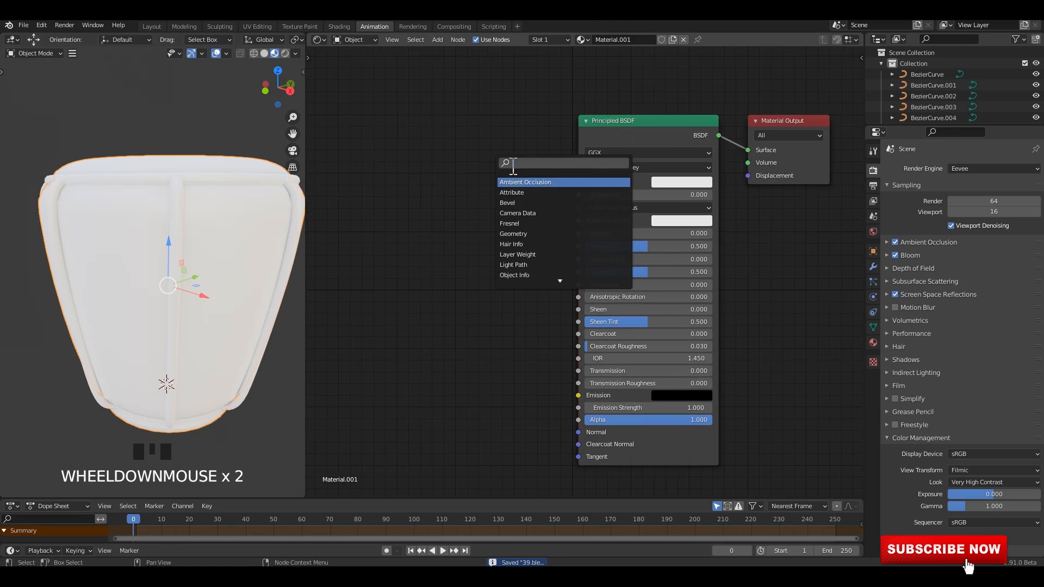
left_click(535, 181)
left_click(400, 118)
middle_click_drag(419, 133, 526, 171)
left_click_drag(486, 146, 445, 143)
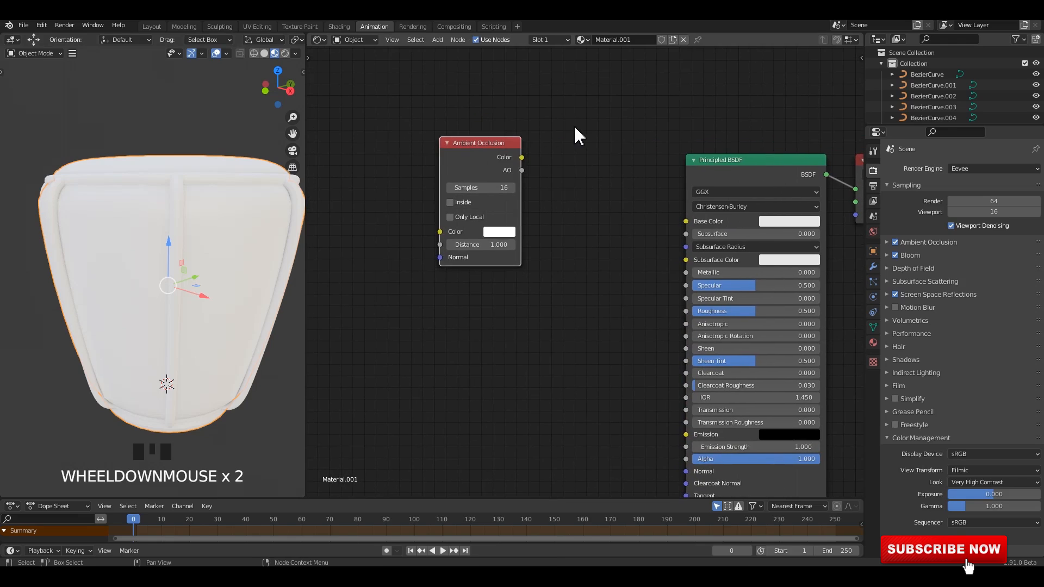
- Add a ColorRamp node beside the Ambient Occlusion node and arrange the two side by side
left_click(592, 123)
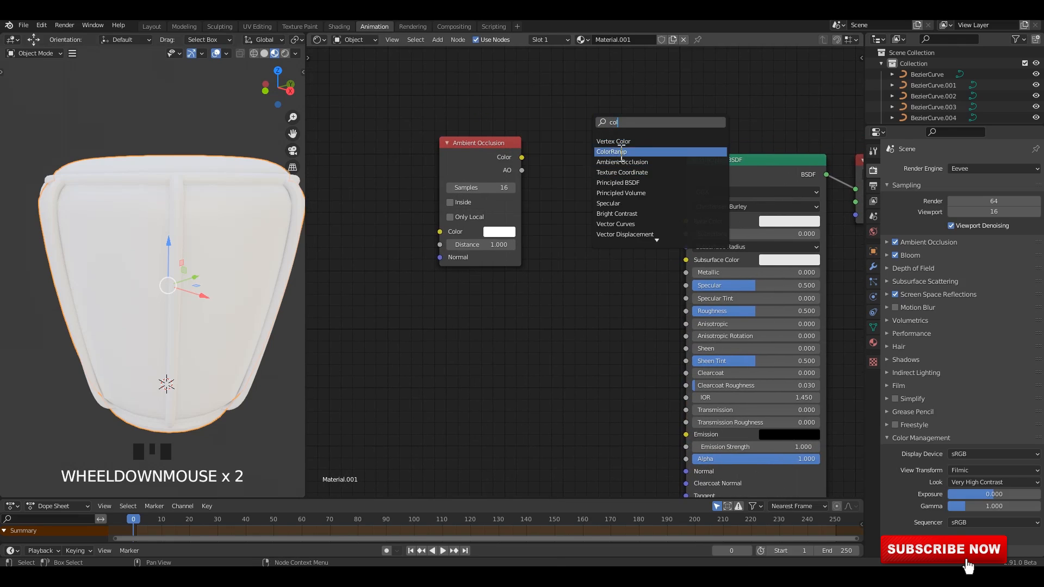
left_click(618, 153)
left_click(553, 156)
left_click_drag(445, 124, 534, 162)
key("g")
left_click(478, 166)
- Add a Geometry node below the Ambient Occlusion node and shift the input nodes away from the Principled BSDF
left_click(651, 102)
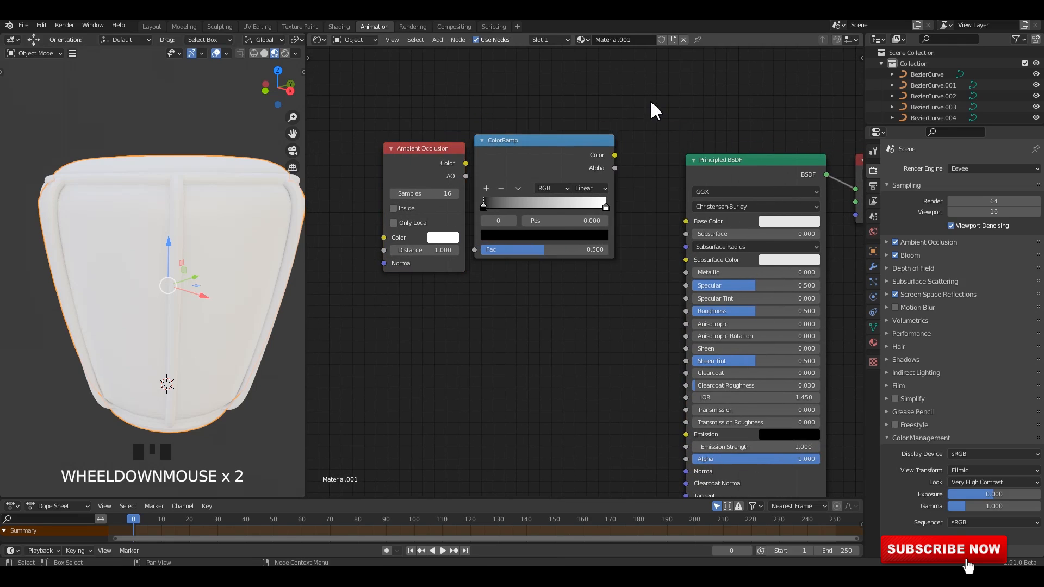
key("shift+a")
left_click(671, 101)
left_click(675, 121)
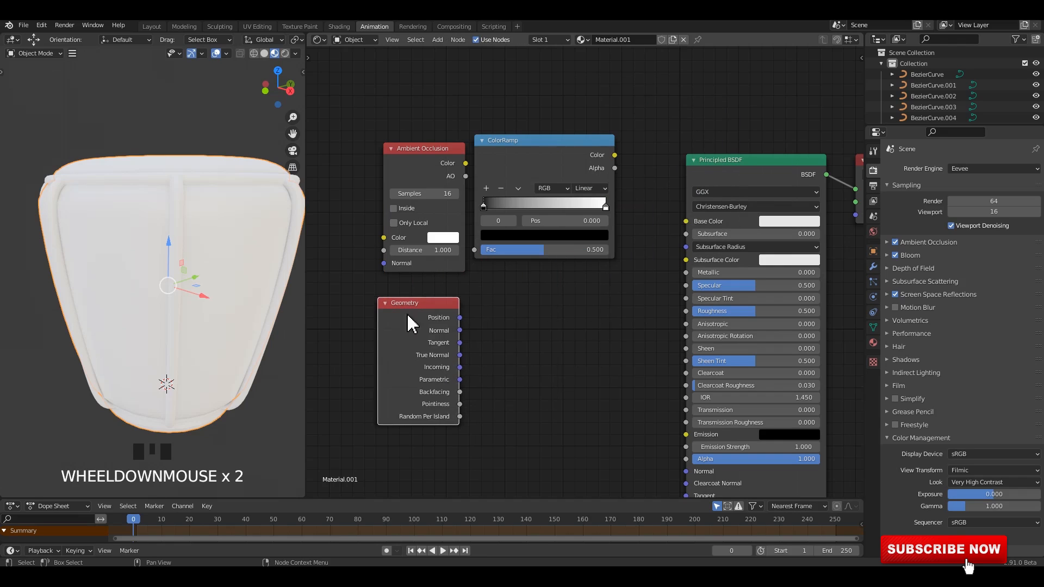
left_click(407, 318)
middle_click_drag(460, 312, 540, 328)
left_click_drag(419, 102, 608, 341)
left_click_drag(612, 185, 536, 181)
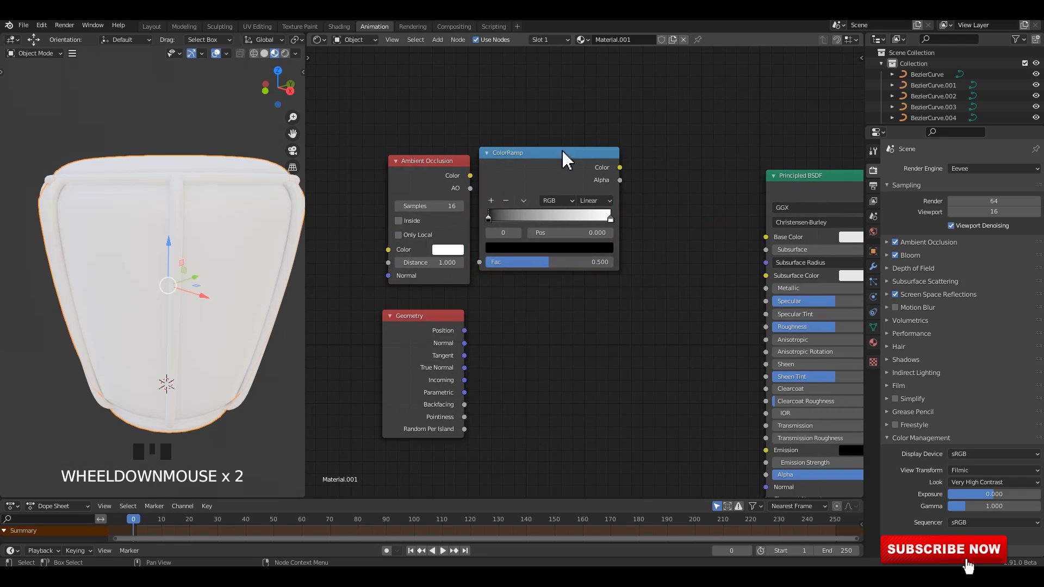
- Duplicate the ColorRamp, feed it the Geometry node's Pointiness, and link its Color to the Principled BSDF's Base Color
left_click(545, 165)
key("shift+d")
left_click(585, 301)
scroll(495, 381, "up", 1)
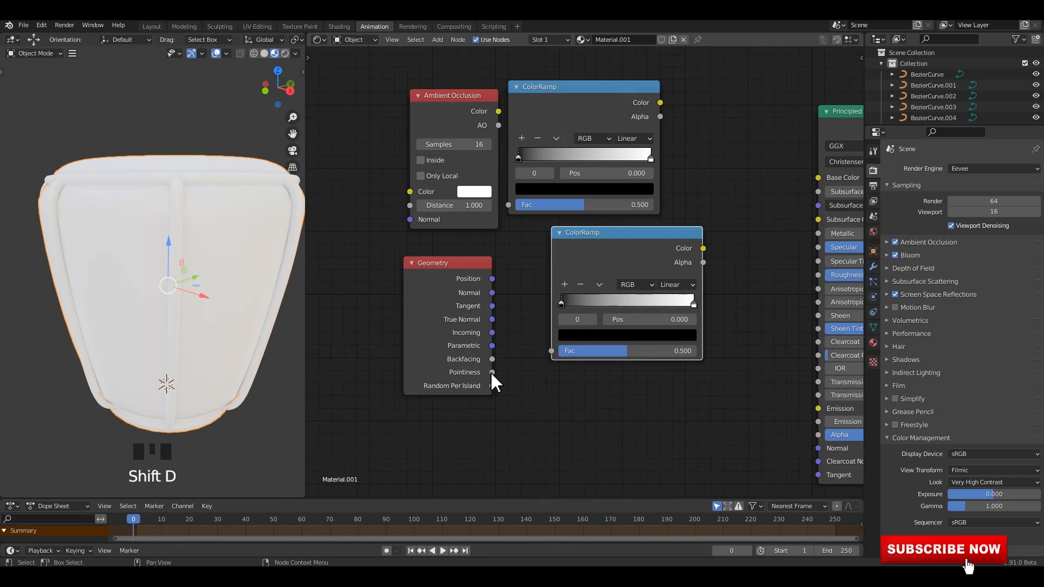
left_click(631, 283, "ctrl+shift")
- Give the world background an Environment Texture using studio022.hdr and save the file
middle_click_drag(182, 268, 229, 336)
left_click(872, 186)
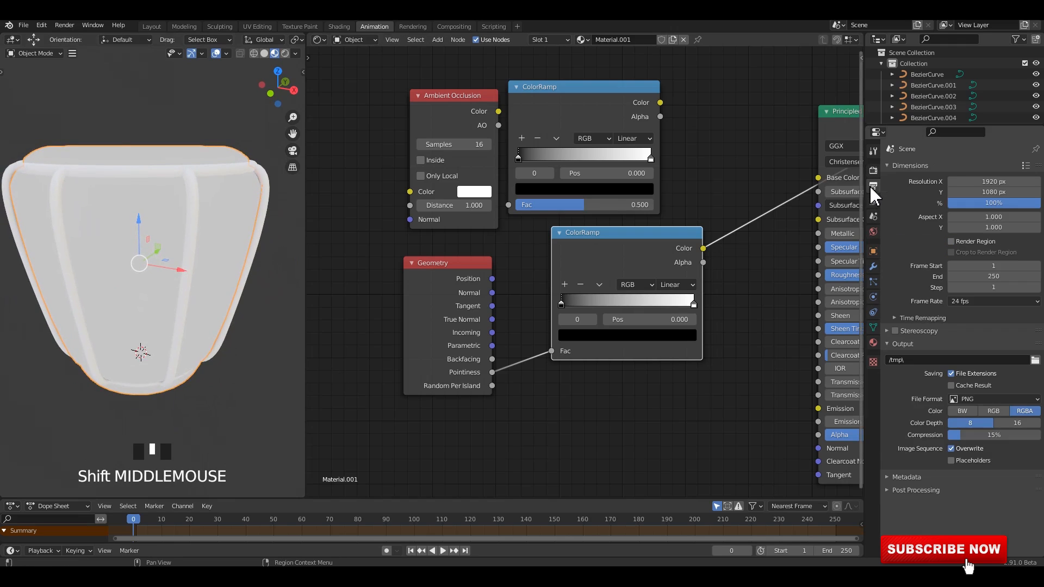
left_click(873, 233)
left_click(949, 241)
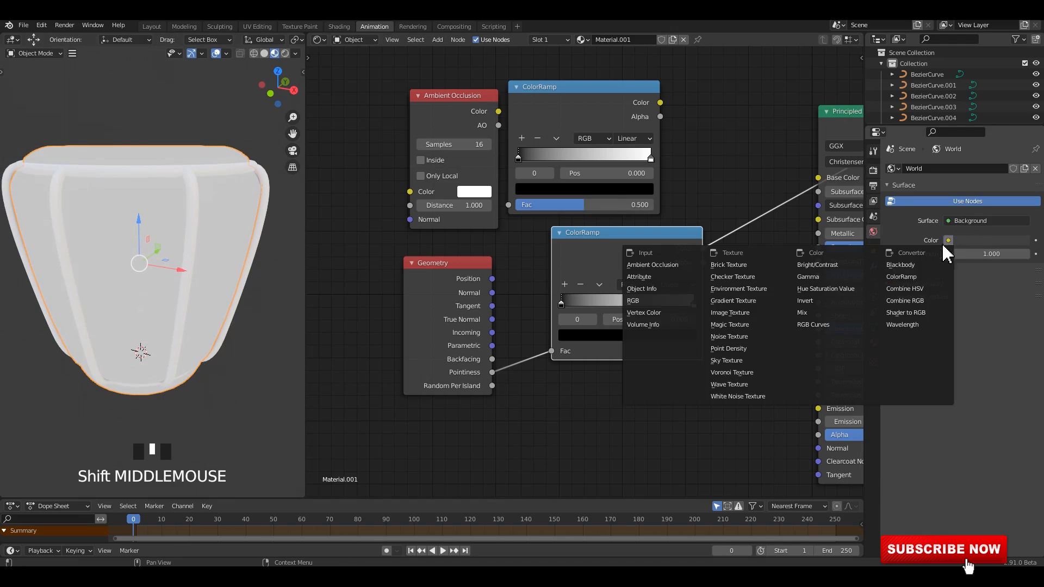
left_click(761, 293)
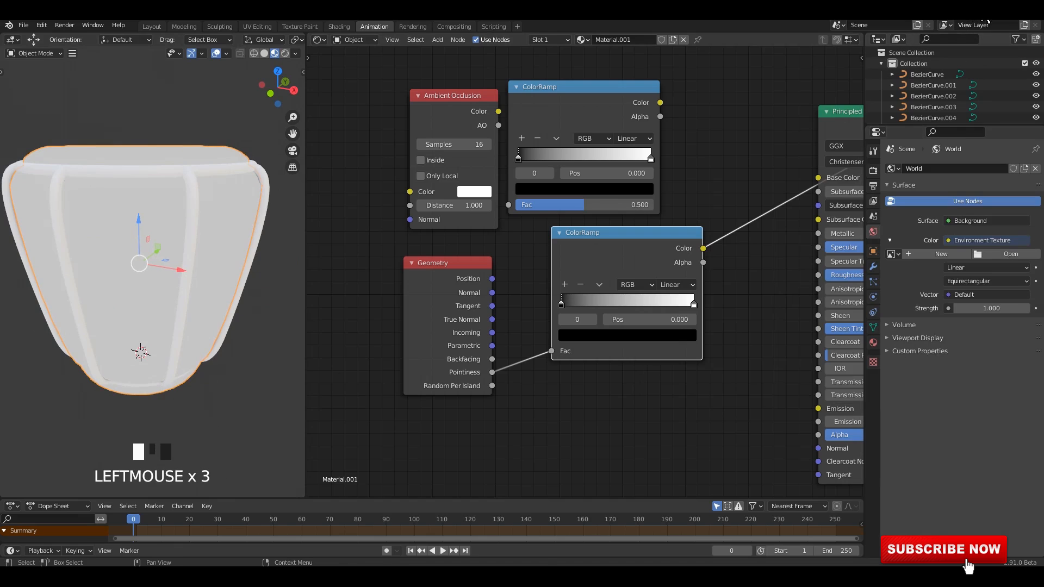
key("ctrl+s")
- Preview the drum in rendered shading with a transparent film, using Cycles as the render engine
middle_click_drag(278, 168, 253, 177)
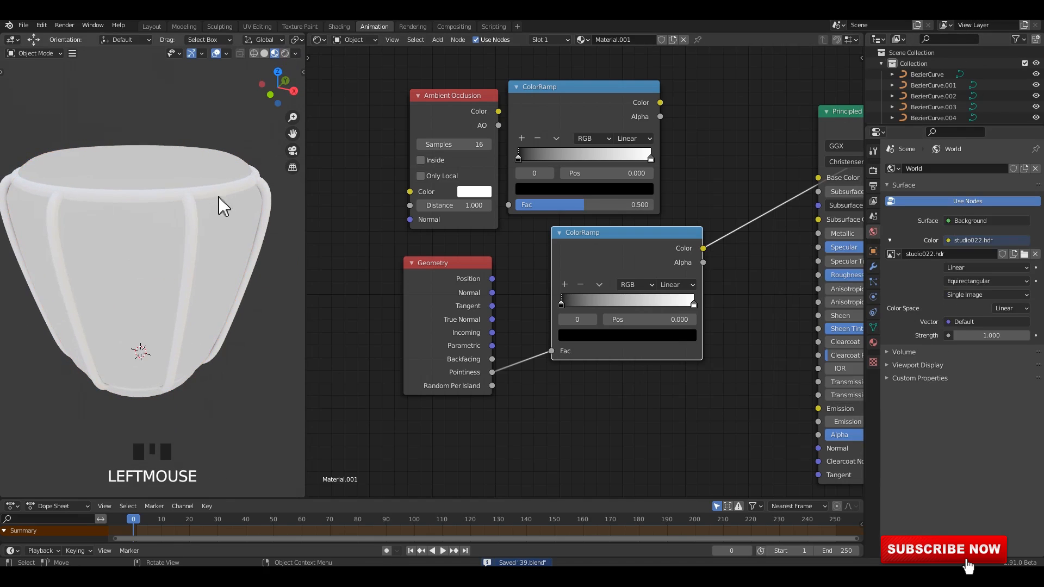
left_click(284, 53)
mouse_move(213, 162)
middle_mouse_down()
mouse_move(247, 168)
mouse_move(240, 150)
middle_mouse_up()
left_click(874, 173)
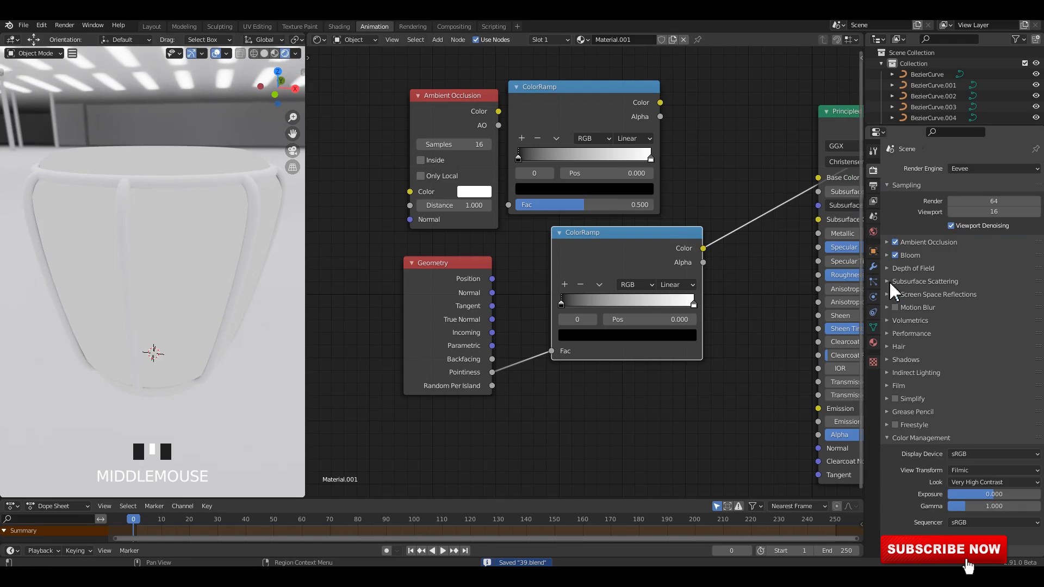
left_click(919, 387)
left_click(947, 415)
left_click(896, 385)
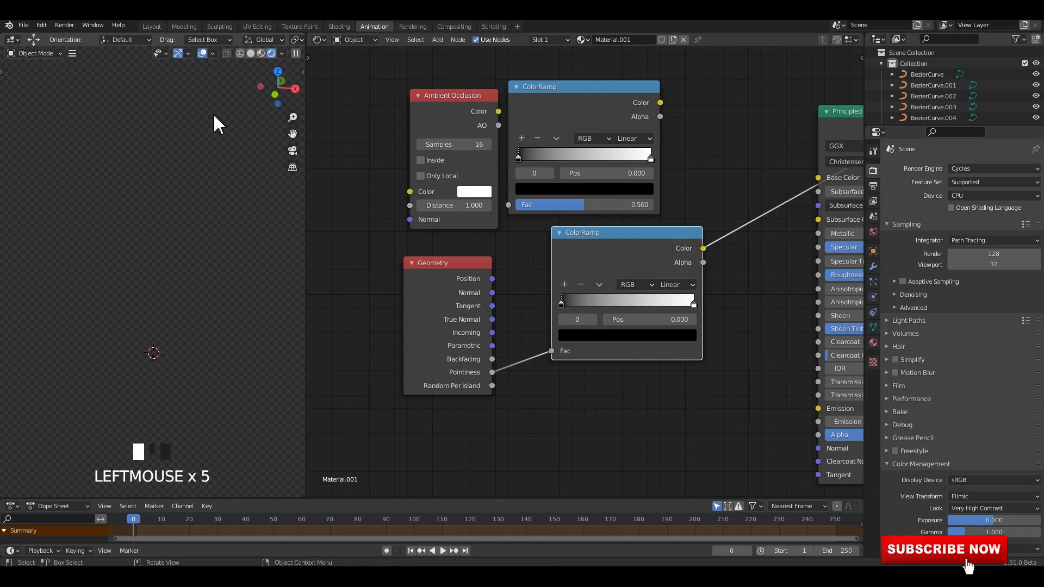
- Narrow the Pointiness ramp with the black stop at 0.486 and the white stop close beside it, and subdivide the drum body at level 1
left_click(201, 210)
scroll(574, 317, "up", 3)
left_click_drag(537, 329, 631, 331)
left_click_drag(774, 332, 671, 336)
mouse_move(604, 336)
left_mouse_down()
mouse_move(664, 336)
mouse_move(623, 342)
mouse_move(632, 346)
left_mouse_up()
middle_click_drag(170, 263, 226, 231)
scroll(227, 228, "up", 1)
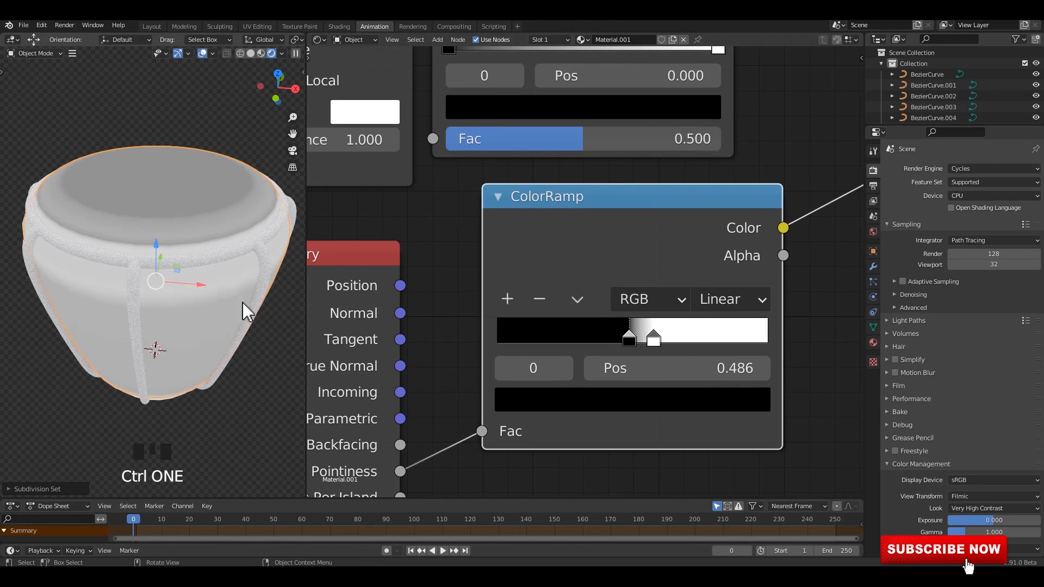
- In the Layout workspace, inset the drumhead's top face and merge the inner face to its centre
left_click(251, 53)
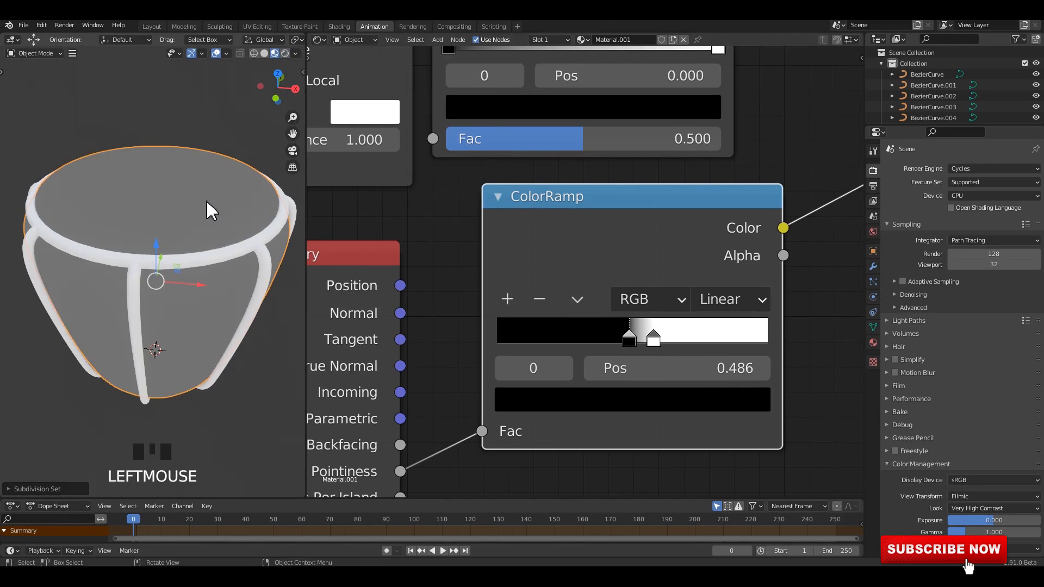
left_click(152, 26)
key("Tab")
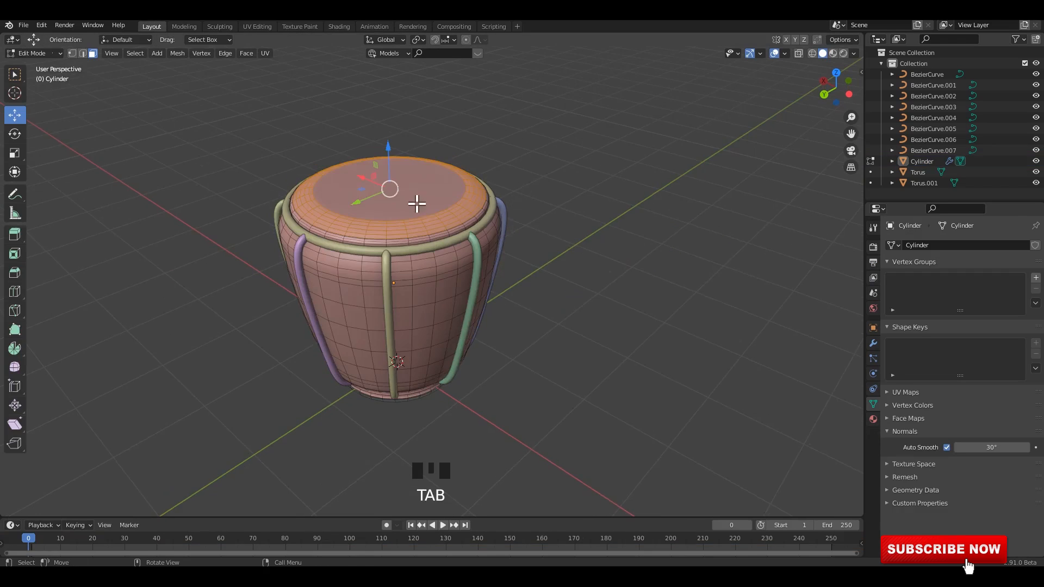
scroll(422, 228, "up", 2)
left_click(447, 190)
scroll(460, 218, "up", 2)
middle_click_drag(466, 227, 597, 230, "shift")
key("i")
left_click(566, 227)
key("m")
left_click(568, 228)
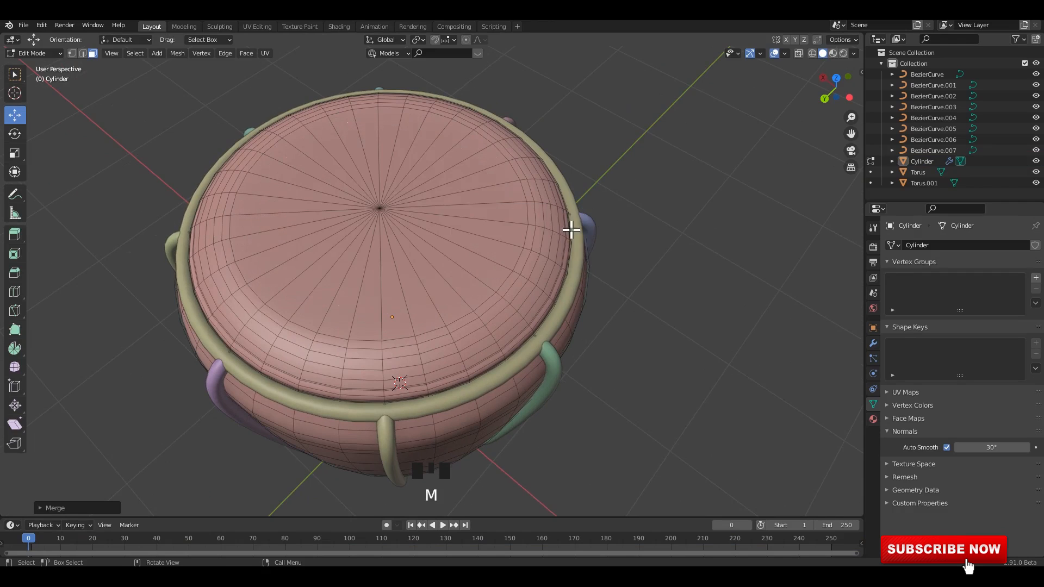
- Inset the drum body's bottom face slightly to hold its edge under subdivision
middle_click_drag(505, 235, 482, 144)
scroll(484, 217, "down", 2)
middle_click_drag(488, 299, 497, 210, "shift")
middle_click_drag(492, 326, 452, 261)
scroll(453, 261, "up", 1)
left_click(452, 260)
middle_click_drag(455, 217, 475, 145)
scroll(571, 205, "up", 2, "shift")
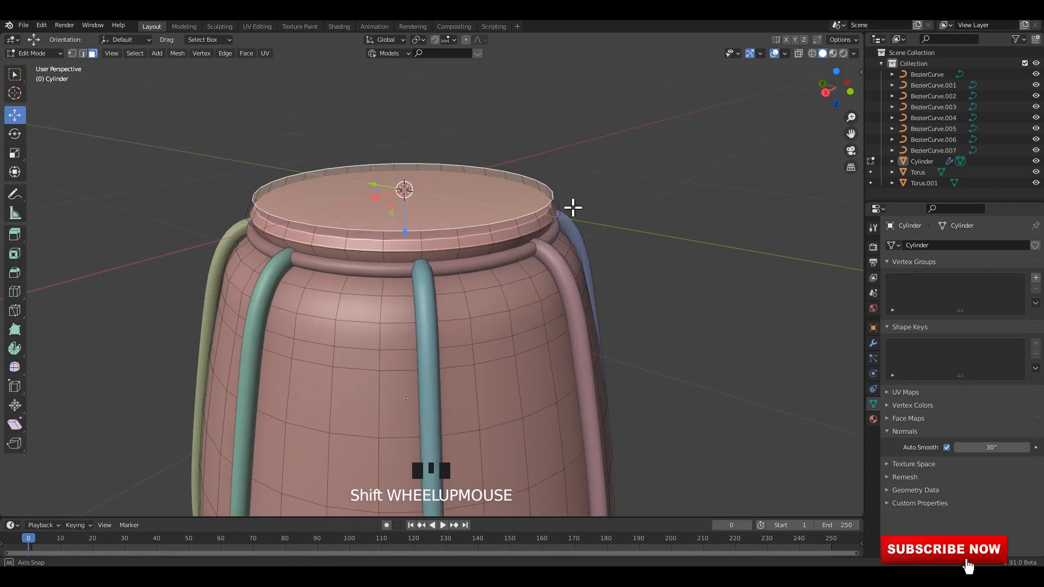
scroll(599, 214, "up", 2)
middle_click_drag(600, 214, 661, 226)
key("i")
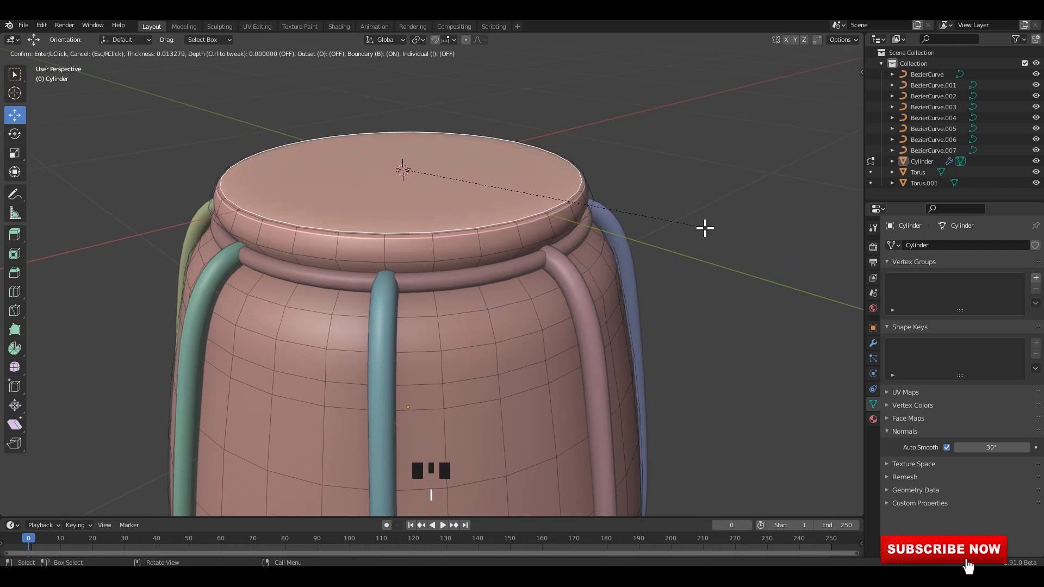
left_click(705, 229)
- Inset the bottom face further inward and merge the inner face to its centre
key("i")
left_click(653, 227)
key("m")
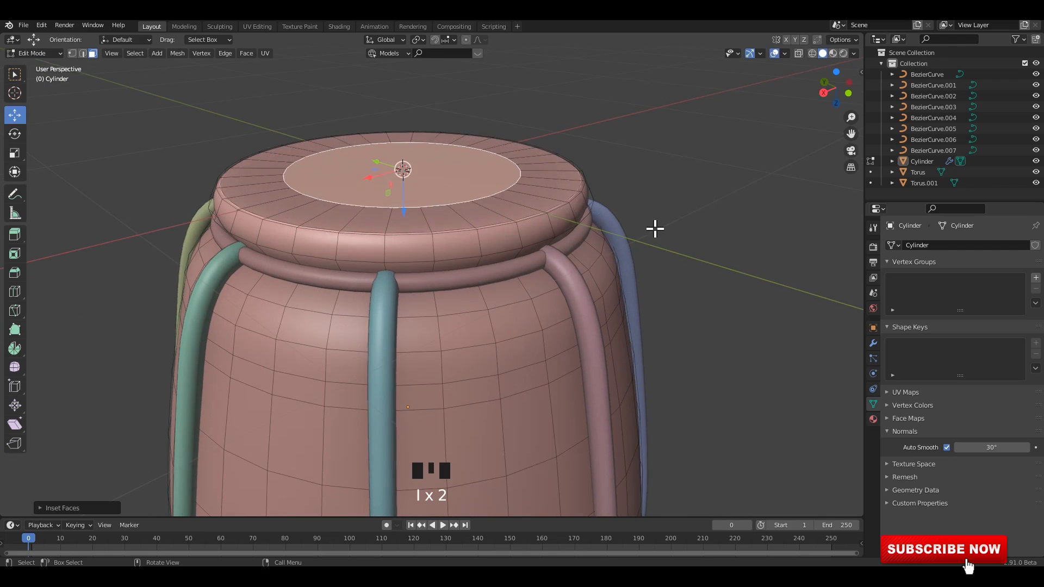
left_click(646, 227)
- Leave Edit Mode and apply the drum body's object transform
scroll(609, 245, "down", 2)
middle_click_drag(578, 261, 585, 354)
key("Tab")
left_click(676, 233)
middle_click_drag(678, 239, 494, 249)
left_click(468, 217)
key("ctrl+a")
left_click(484, 210)
middle_click_drag(484, 210, 513, 289)
- Add two loop cuts around the drum body's foot, one beside its widest edge and one near its bottom edge
scroll(478, 205, "up", 2)
left_click(495, 205)
scroll(520, 283, "up", 2)
key("Tab")
scroll(513, 289, "up", 2)
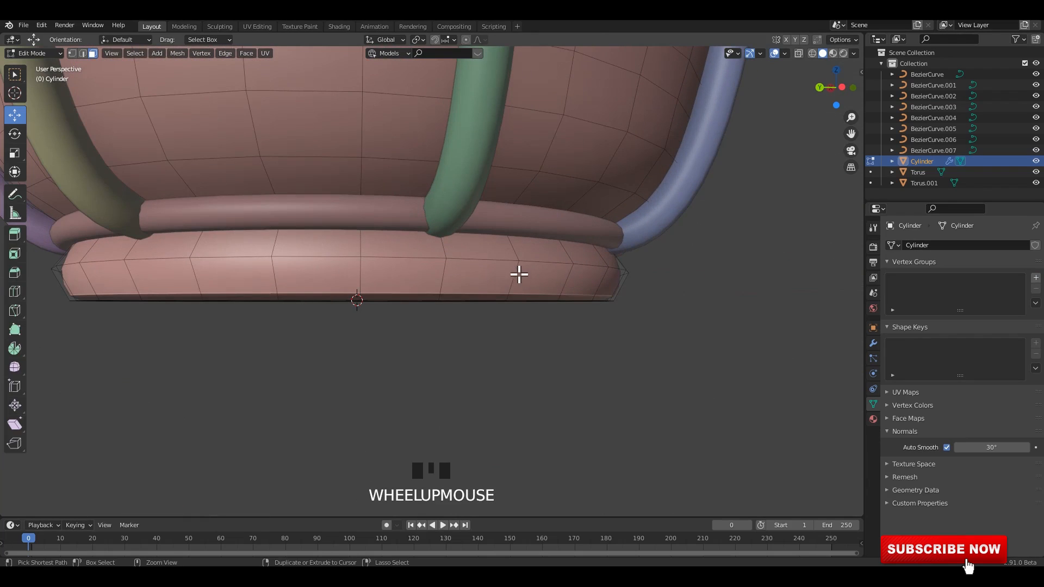
key("ctrl+r")
left_click(520, 272)
left_click(527, 260)
key("ctrl+r")
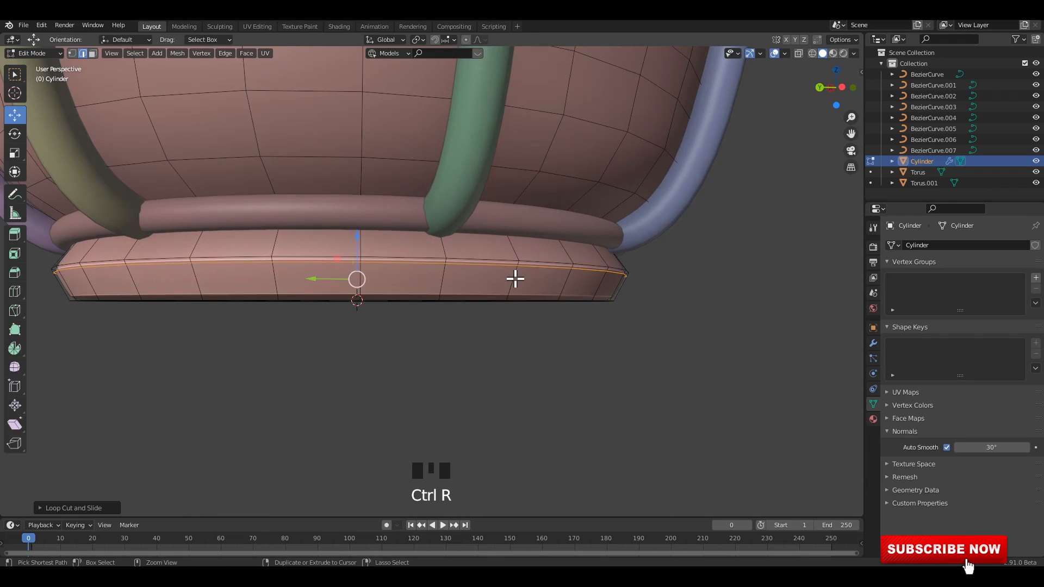
left_click(515, 279)
left_click(510, 290)
- Add another supporting loop cut around the upper band of the drum's foot
middle_click_drag(511, 289, 515, 282)
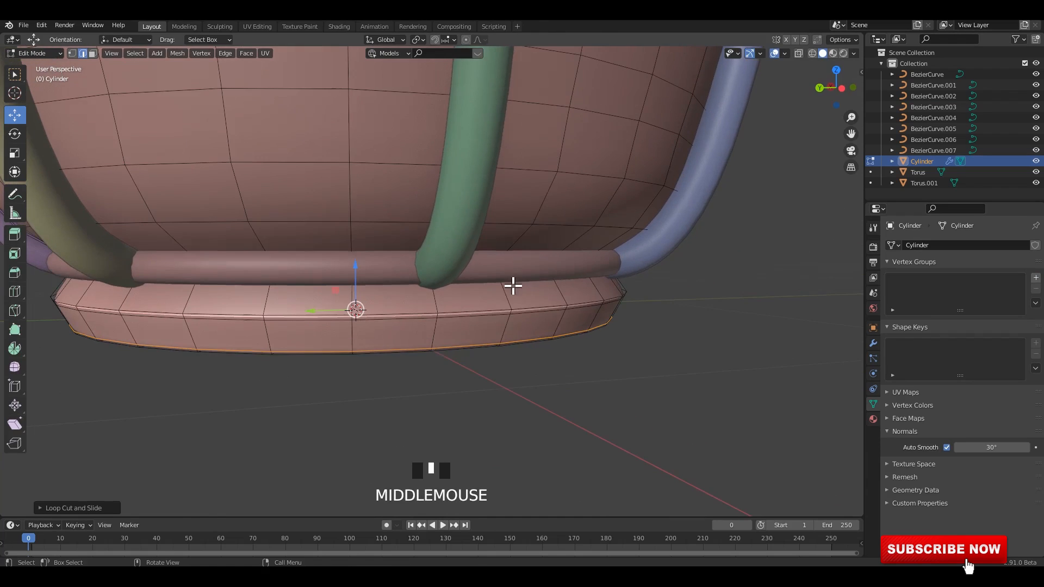
key("ctrl+r")
left_click(506, 294)
left_click(502, 279)
- Leave Edit Mode, check the foot with and without X-ray, and save the file
key("alt+z")
key("Tab")
scroll(663, 247, "down", 3)
left_click(663, 246)
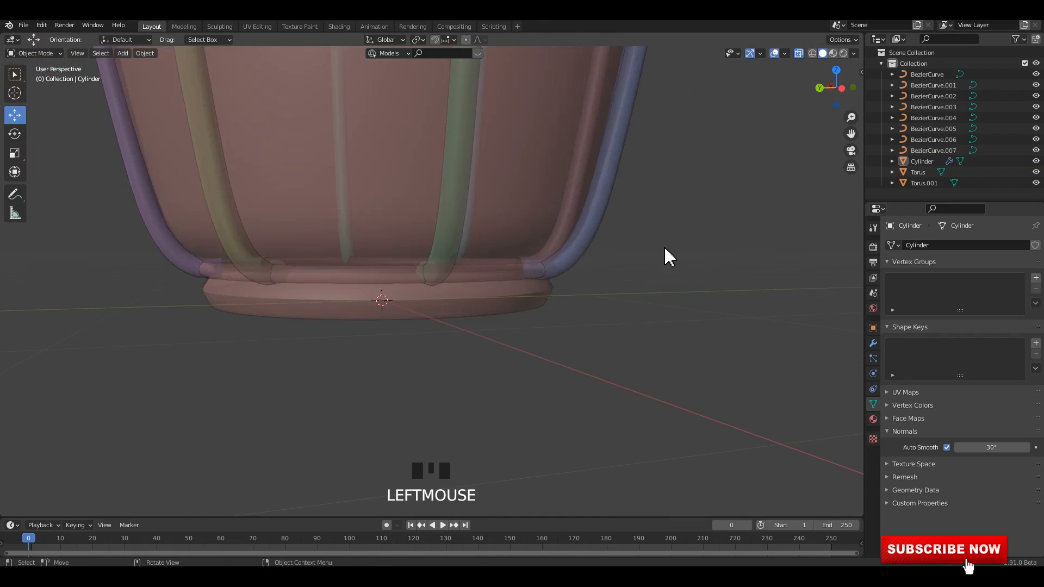
key("alt+z")
middle_click_drag(656, 243, 508, 232, "shift")
scroll(508, 232, "down", 1)
middle_click_drag(374, 50, 384, 103, "shift")
key("ctrl+s")
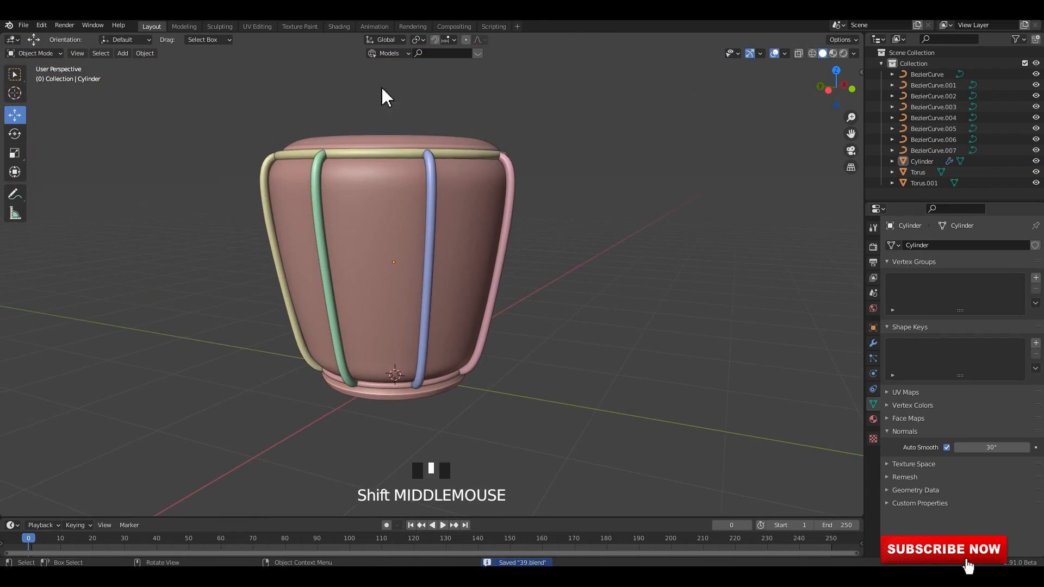
- Return to the Animation workspace, isolate the drum body in local view, and show it in rendered shading
left_click(374, 25)
scroll(208, 243, "down", 1)
middle_click_drag(208, 243, 190, 240)
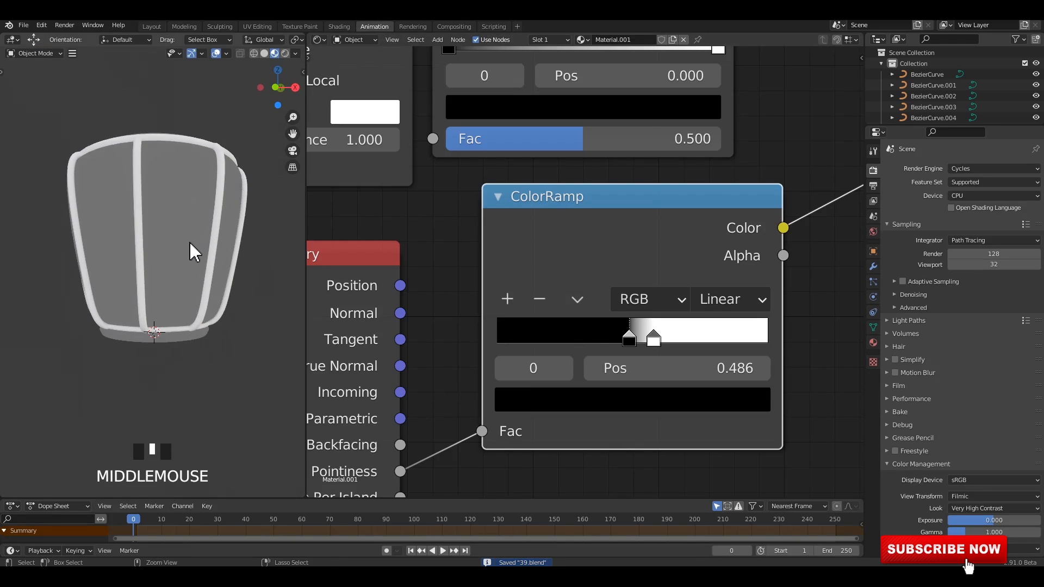
key("grave")
key("ctrl+s")
key("slash")
middle_click_drag(237, 289, 212, 274)
left_click(285, 53)
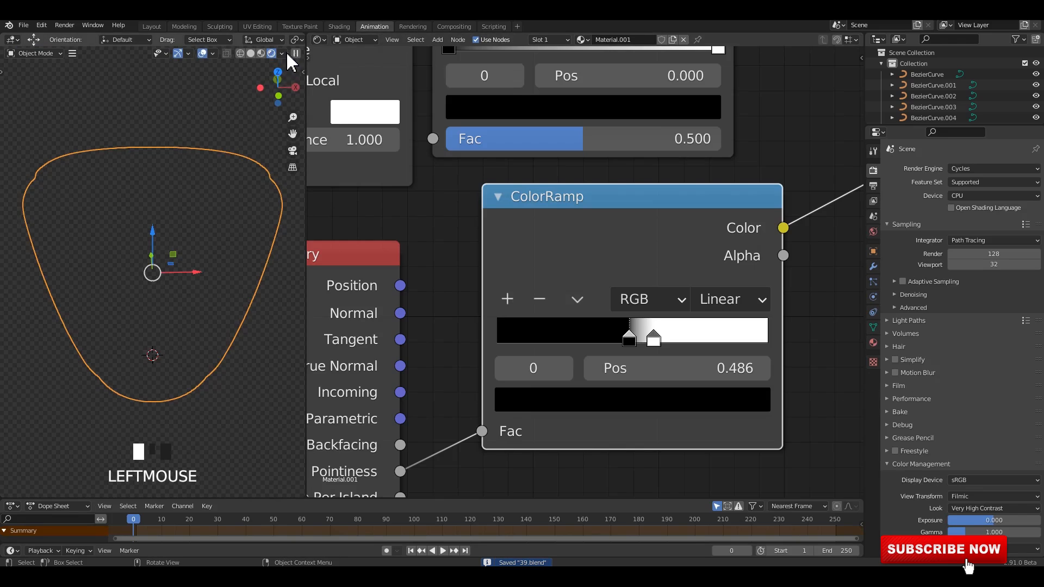
- Widen the Pointiness ramp's transition, moving the white stop outward and the black stop to 0.477
middle_click_drag(652, 333, 657, 321)
left_click_drag(661, 324, 633, 323)
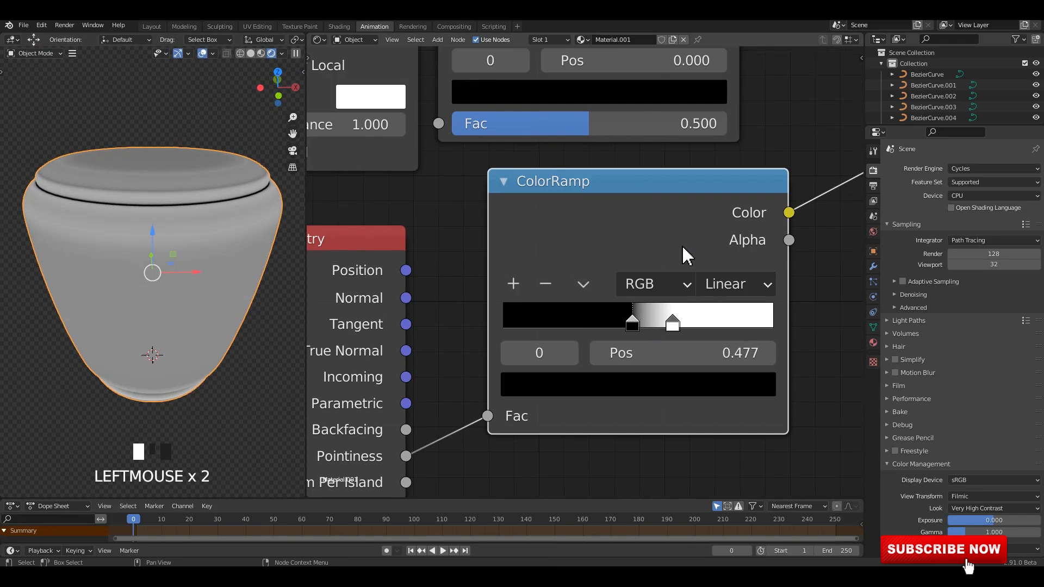
- Space out the Ambient Occlusion and Geometry nodes, link Ambient Occlusion's Color to the upper ColorRamp's Fac, and preview that ramp
scroll(686, 258, "down", 4)
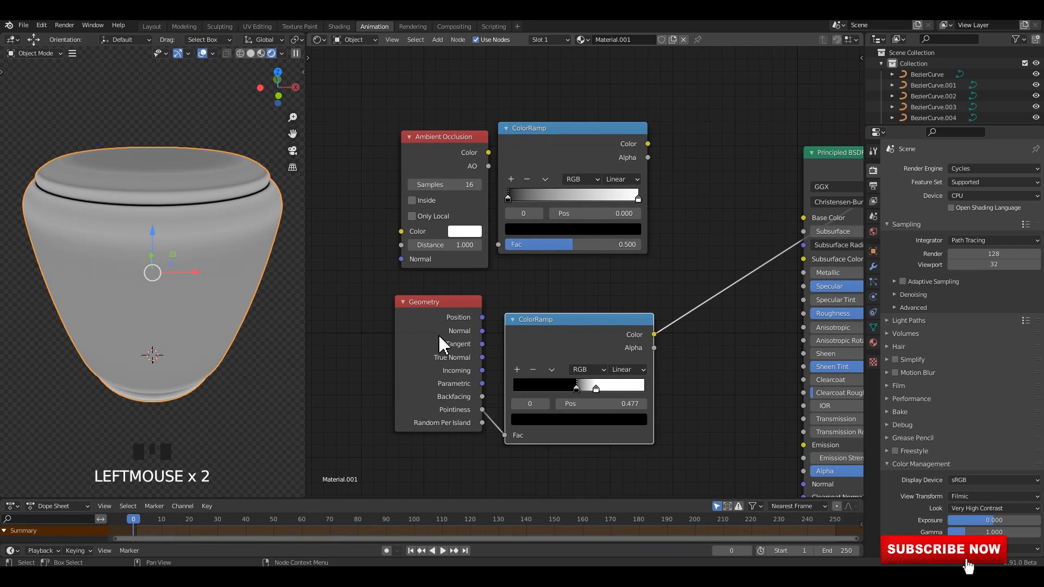
left_click_drag(440, 336, 437, 355)
left_click_drag(483, 148, 453, 156)
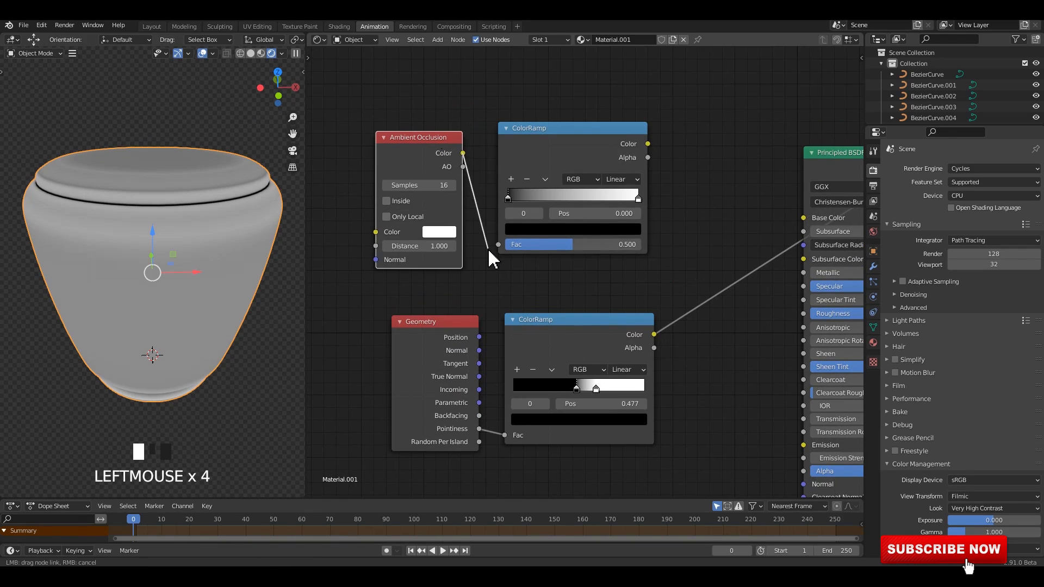
left_click_drag(503, 252, 499, 245)
left_click(573, 171, "ctrl+shift")
- Add two stops to the Ambient Occlusion ramp and colour the stop at 0.420 brown
scroll(478, 252, "up", 1)
left_click(477, 248)
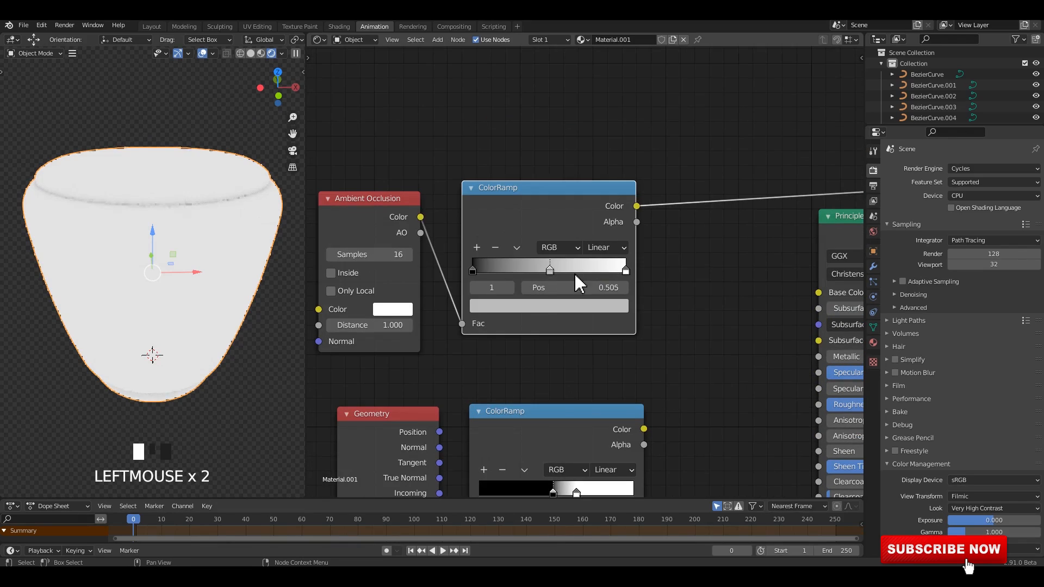
left_click(477, 248)
left_click(517, 306)
left_click(519, 173)
- Restore the Principled BSDF output, combine both ColorRamps in a Mix node, and connect its result to Base Color
scroll(711, 302, "down", 5)
middle_click_drag(772, 272, 687, 282)
left_click(716, 272, "ctrl+shift")
right_click_drag(478, 383, 484, 294, "ctrl+shift")
scroll(544, 300, "up", 4)
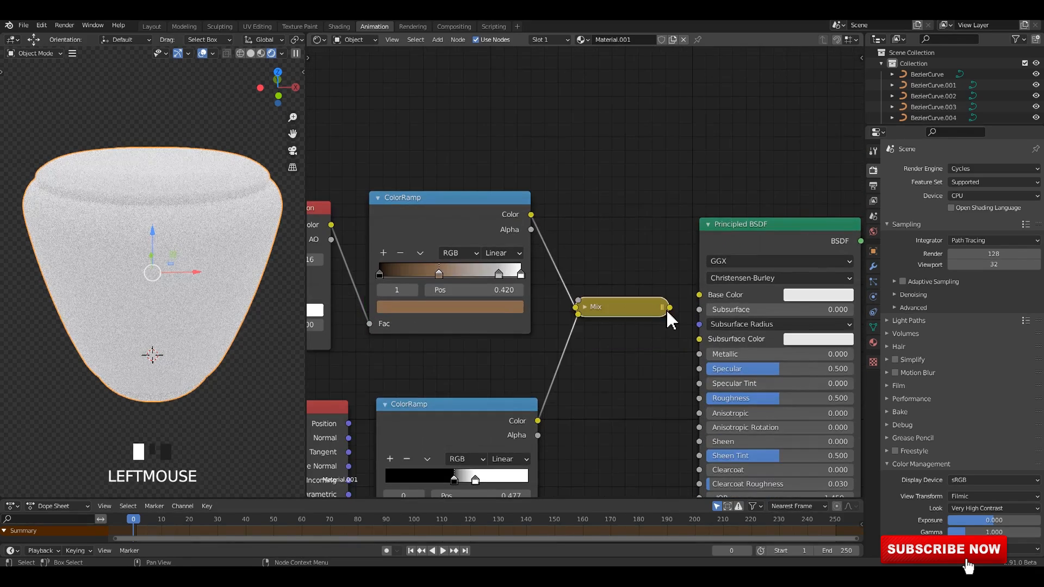
left_click_drag(641, 331, 632, 304)
left_click_drag(668, 307, 700, 294)
- Expand the Mix node, set its blend mode to Multiply, and raise its factor to 1.000
left_click(584, 308)
left_click(620, 344)
left_click(613, 303)
left_click_drag(620, 308, 634, 256)
left_click_drag(637, 323, 676, 324)
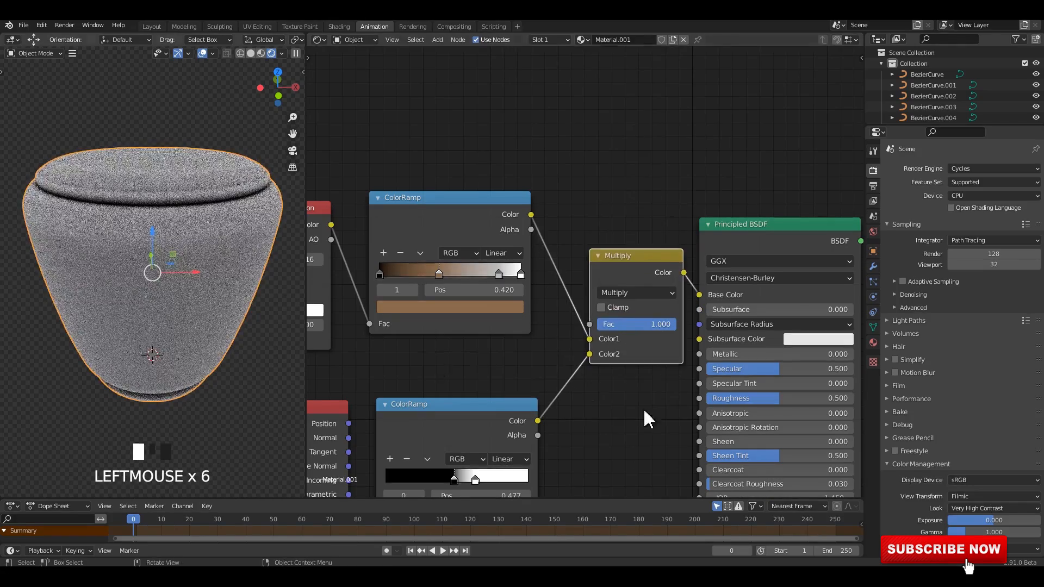
- Move the Principled BSDF and Material Output nodes together to make room after the Multiply node
scroll(433, 365, "down", 9)
middle_click_drag(433, 366, 469, 325)
left_click(270, 381)
middle_click_drag(585, 272, 544, 352)
left_click_drag(776, 241, 680, 313)
left_click_drag(680, 309, 715, 282)
scroll(566, 222, "up", 2)
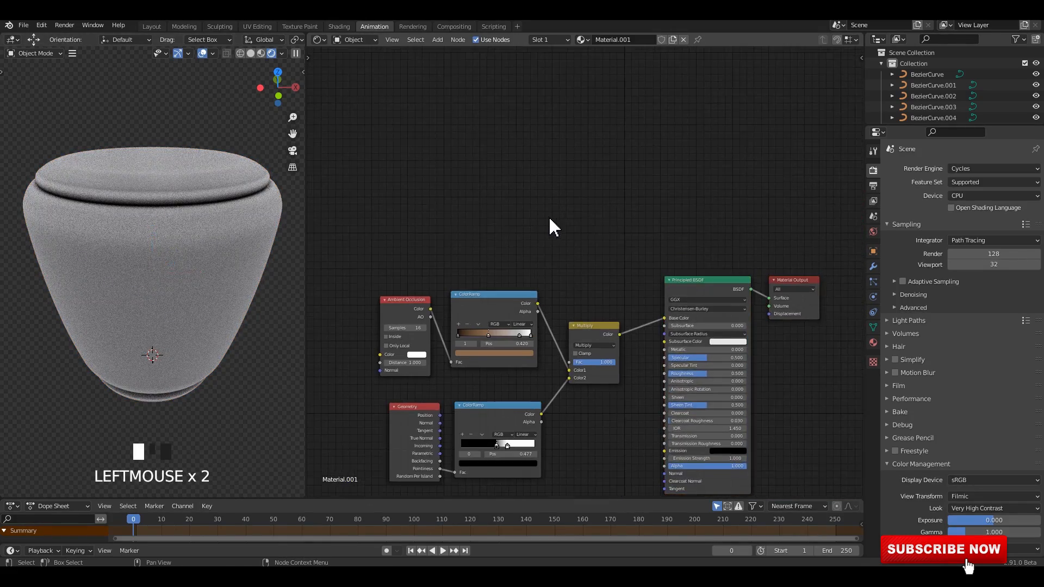
- Add a third ColorRamp node above the existing node chain and preview it on the drum
middle_click_drag(563, 221, 568, 227)
key("shift+a")
middle_click_drag(140, 227, 549, 256)
key("shift+a")
left_click(533, 236)
right_click(502, 211)
key("shift+a")
left_click(604, 229)
left_click(602, 281)
left_click(551, 227)
left_click(550, 228, "ctrl+shift")
- Darken the white stop of the new ColorRamp slightly, to an HSV value of about 0.958
scroll(585, 271, "up", 4)
scroll(549, 256, "up", 3)
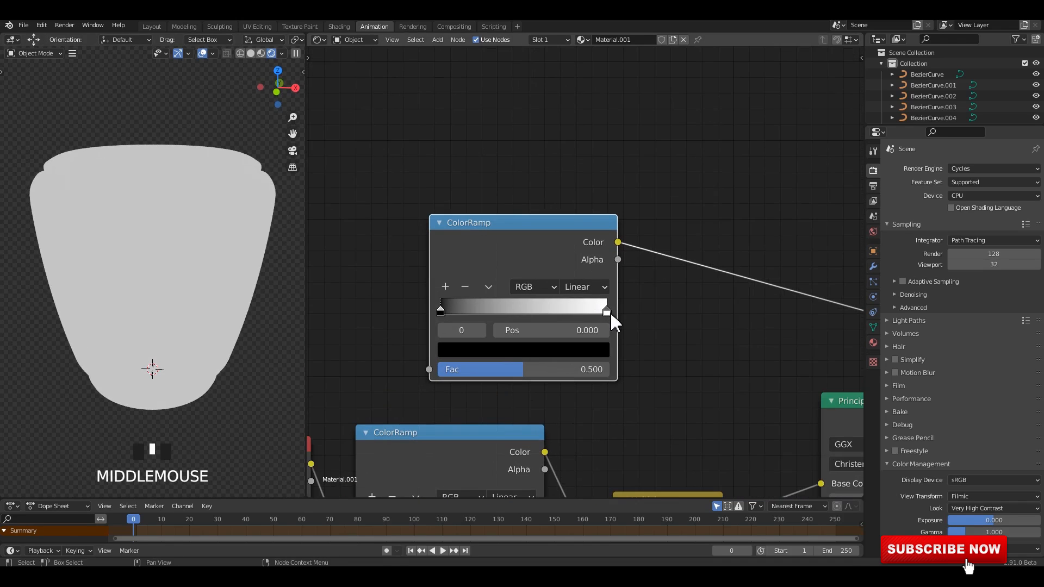
left_click(607, 313)
left_click(522, 350)
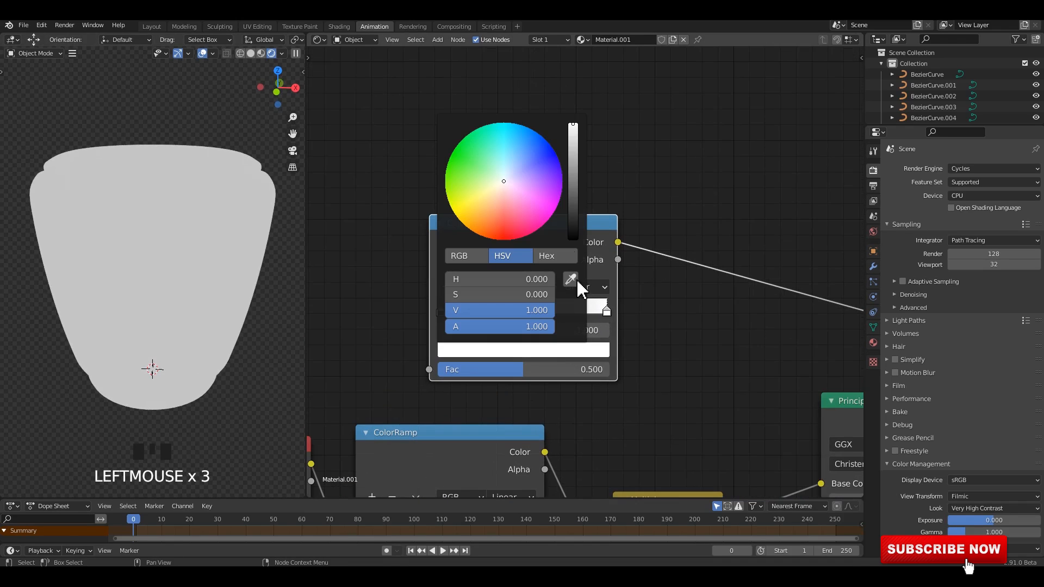
left_click_drag(572, 140, 573, 129)
left_click(641, 153)
- Restore the Principled BSDF output and mix the new ColorRamp with the Multiply node's result into Base Color
scroll(747, 353, "down", 3)
middle_click_drag(747, 353, 678, 277)
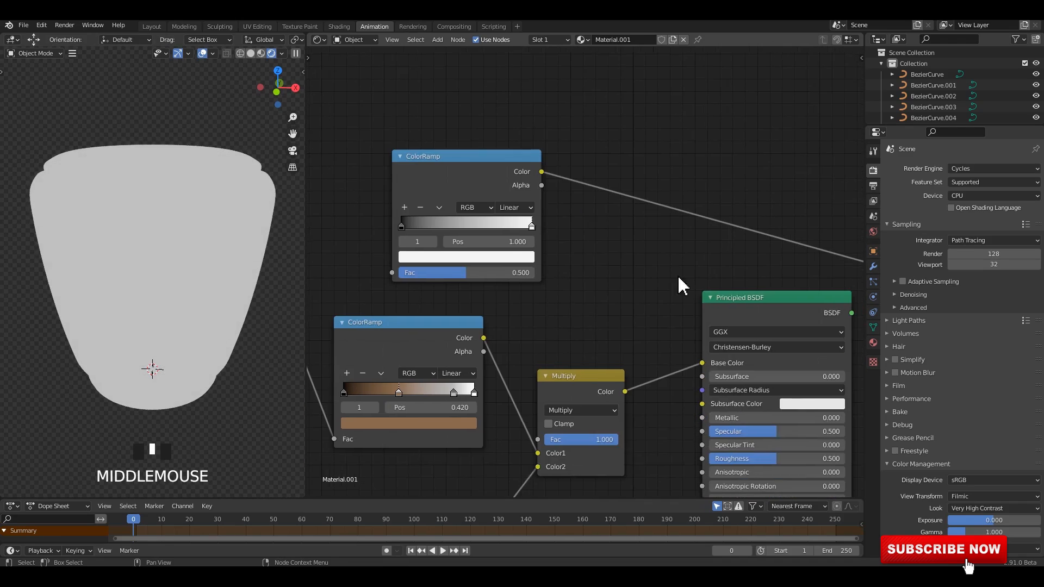
left_click(745, 298, "ctrl+shift")
scroll(746, 299, "down", 2)
right_click_drag(568, 368, 541, 285, "ctrl+shift")
middle_click_drag(804, 296, 769, 292)
left_click_drag(769, 292, 827, 203)
- Expand the second Mix node, set its blend mode to Multiply, and set its factor to 0.767
scroll(611, 251, "up", 2)
left_click(609, 249)
left_click_drag(633, 290, 644, 223)
left_click(632, 283)
left_click(634, 328)
mouse_move(652, 284)
left_mouse_down()
mouse_move(687, 285)
mouse_move(656, 284)
mouse_move(672, 285)
left_mouse_up()
- Examine the drum's combined shading and the node chain feeding the Principled BSDF
middle_click_drag(58, 280, 59, 311)
middle_click_drag(536, 311, 562, 344)
scroll(561, 345, "down", 1)
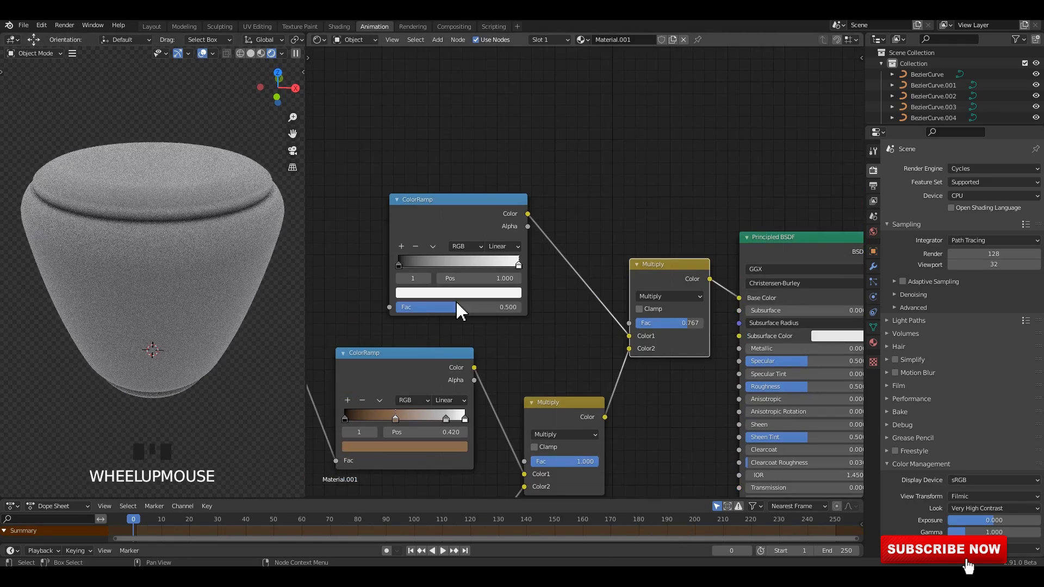
scroll(458, 304, "down", 3)
middle_click_drag(510, 249, 553, 289)
scroll(554, 289, "up", 1)
left_click_drag(516, 264, 498, 274)
left_click(413, 245)
- Select the drum body and copy its Ambient Occlusion, Geometry, ColorRamp and Multiply nodes
left_click(195, 244)
key("Tab")
key("Tab")
scroll(612, 180, "down", 6)
middle_click_drag(614, 175, 639, 138)
left_click_drag(451, 207, 674, 450)
left_click_drag(687, 259, 645, 251)
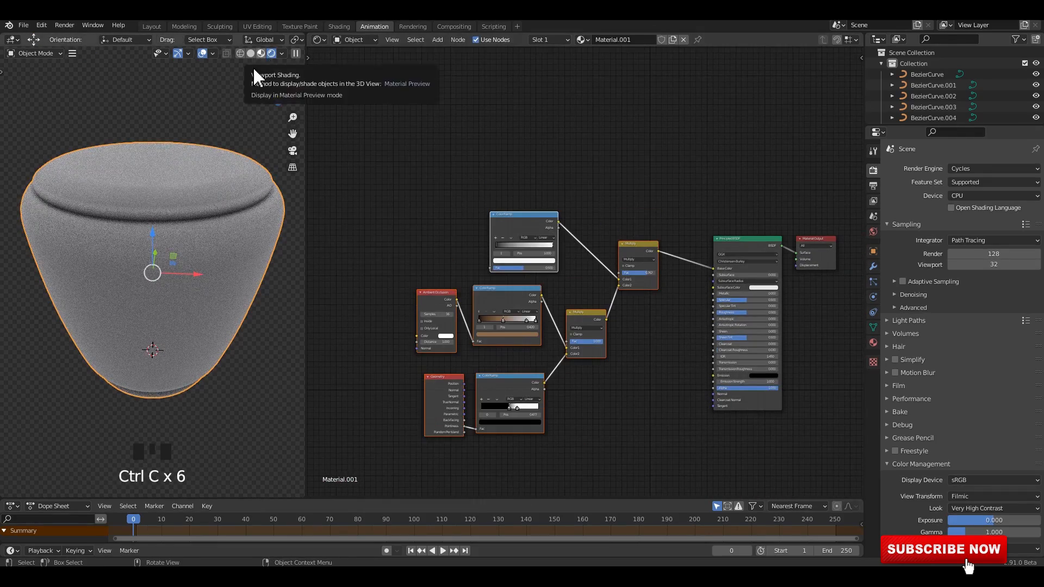
- Show the drum in Material Preview shading, save the file, and open the drum's material settings
left_click(261, 54)
middle_click_drag(179, 129, 259, 198)
left_click(223, 223)
key("ctrl+s")
left_click(217, 233)
left_click(873, 342)
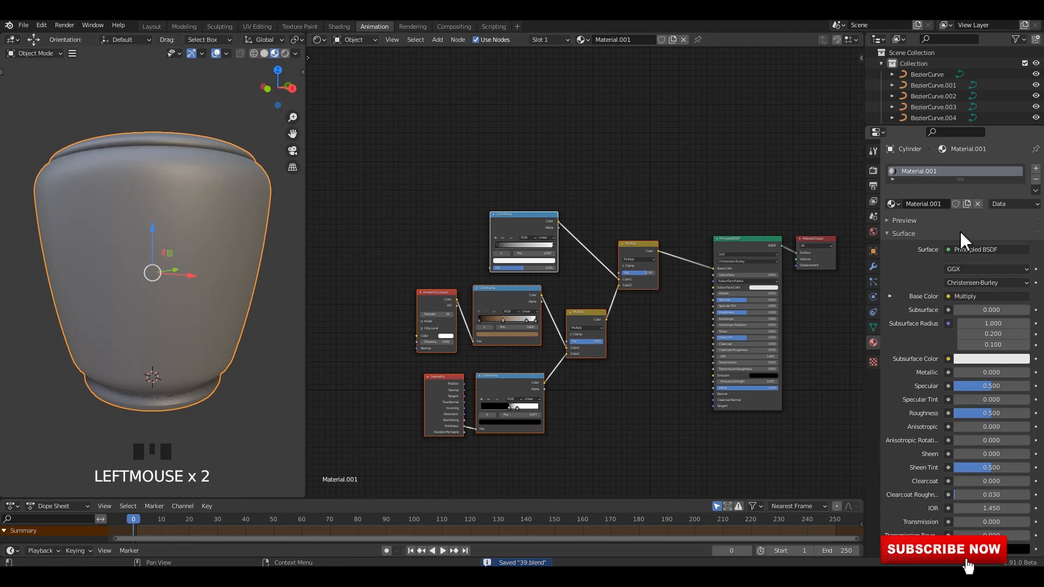
- Enter Edit Mode on the drum body in side view with X-ray toggled, and widen the 3D viewport
key("Tab")
middle_click_drag(163, 288, 219, 295, "alt")
key("alt+z")
scroll(251, 323, "up", 2)
scroll(219, 295, "down", 2)
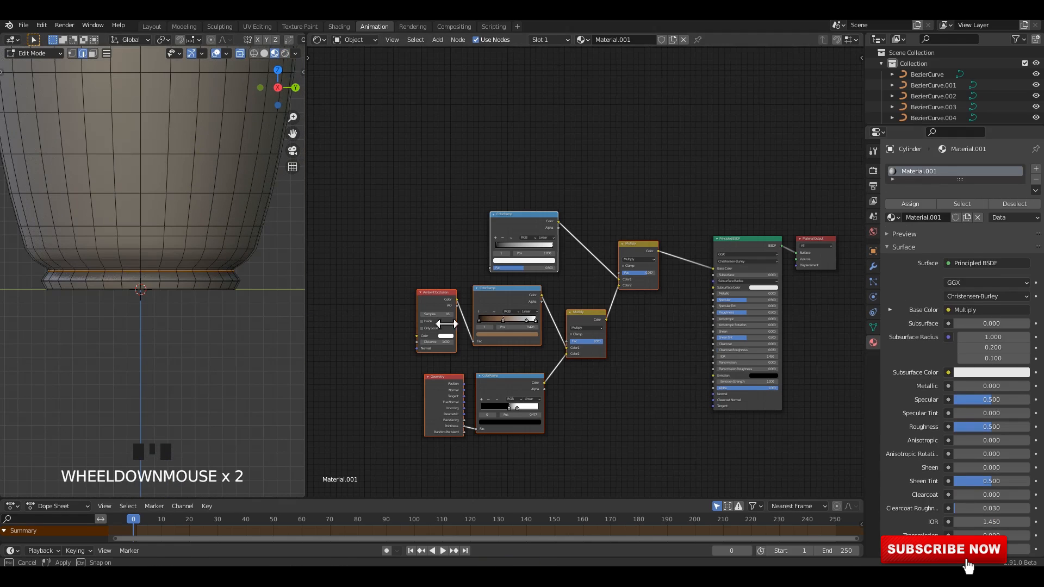
left_click_drag(429, 322, 491, 322)
- Switch to solid shading and box-select the drum's whole foot band through X-ray
key("alt+z")
left_click(449, 53)
key("alt+z")
left_click_drag(437, 378, 82, 270)
middle_click_drag(339, 288, 344, 351)
key("alt+z")
key("alt+z")
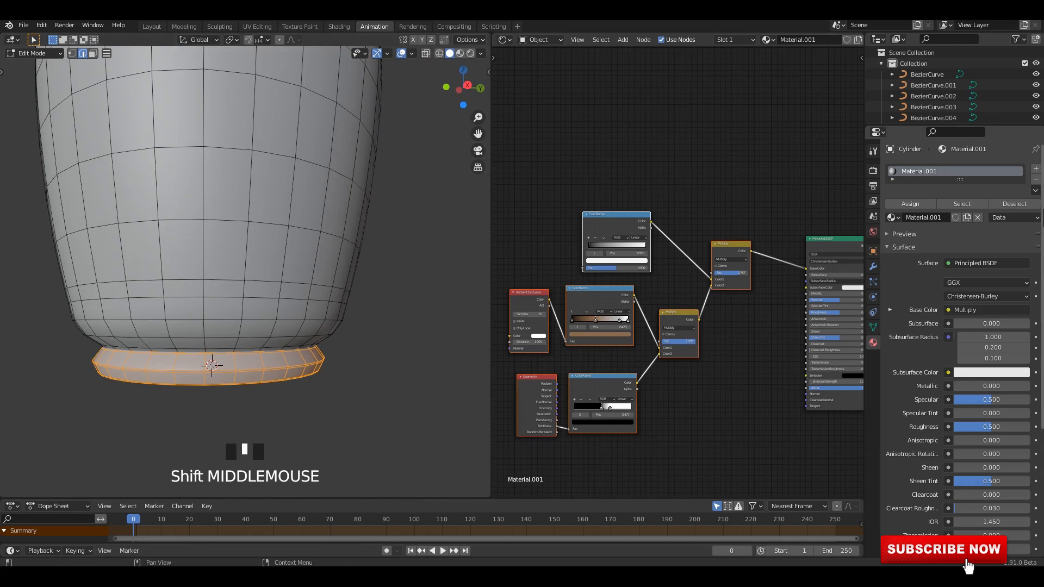
- Add a second material slot with a new material, assign it to the foot, and show it in Material Preview
left_click(1036, 169)
left_click(943, 242)
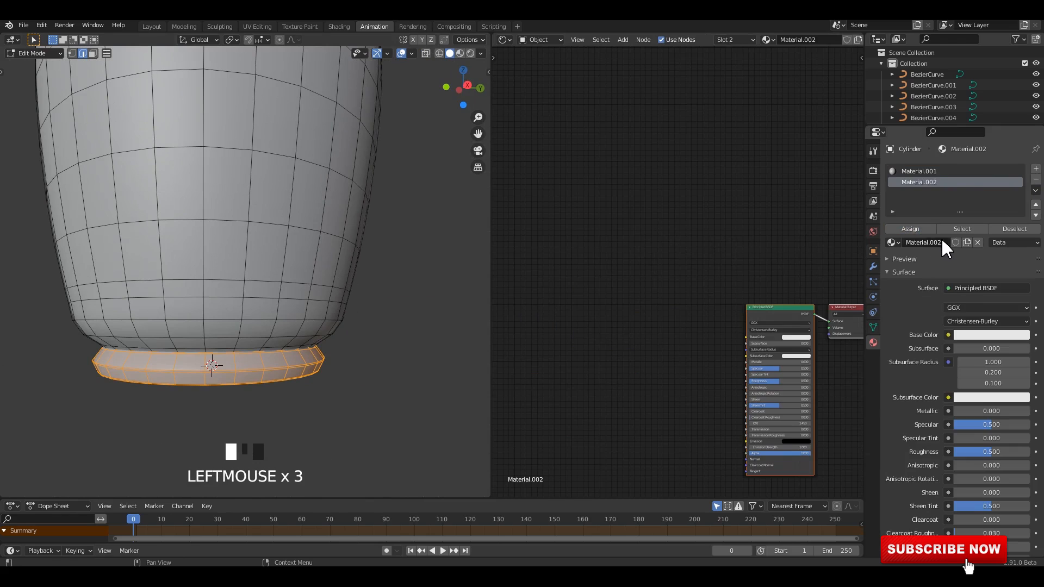
key("Tab")
left_click(461, 53)
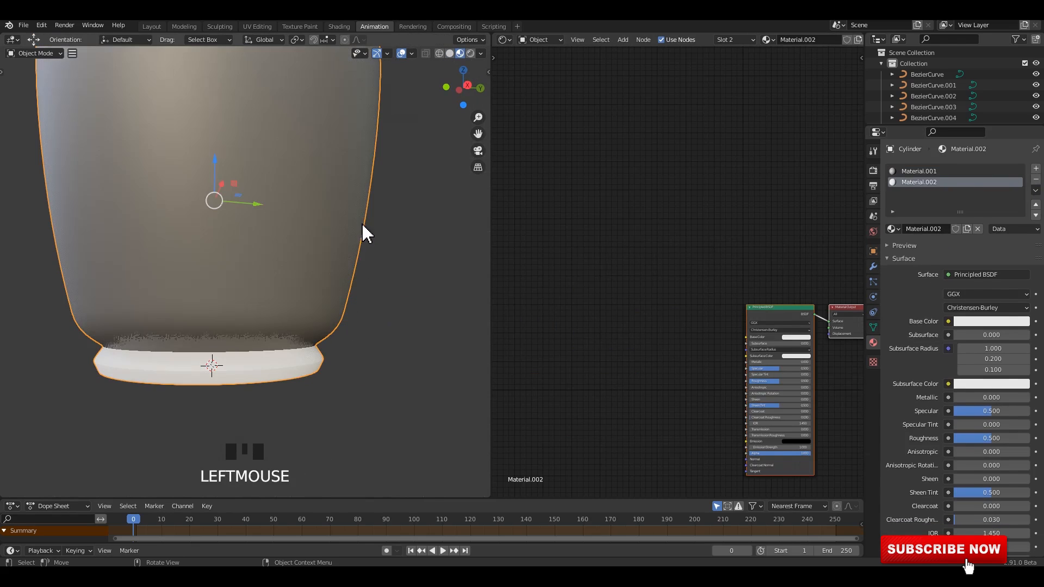
- Paste the copied nodes into the foot's material and connect the last Multiply node to the Principled BSDF's Base Color
scroll(597, 268, "down", 3)
scroll(699, 282, "up", 2)
scroll(706, 233, "up", 1)
middle_click_drag(701, 268, 755, 306)
key("ctrl+v")
scroll(778, 221, "up", 1)
key("g")
left_click(729, 307)
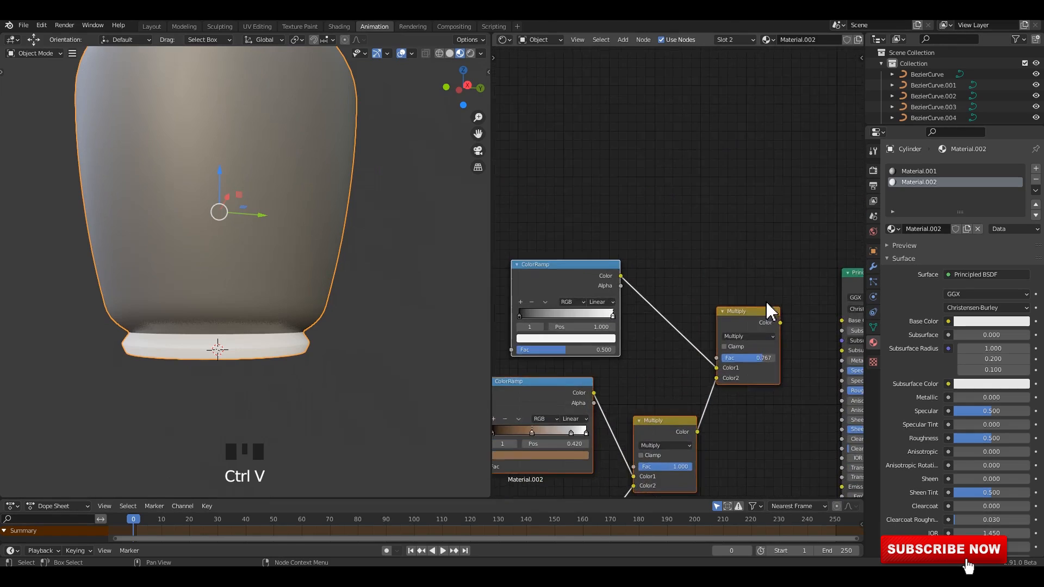
scroll(684, 241, "up", 2)
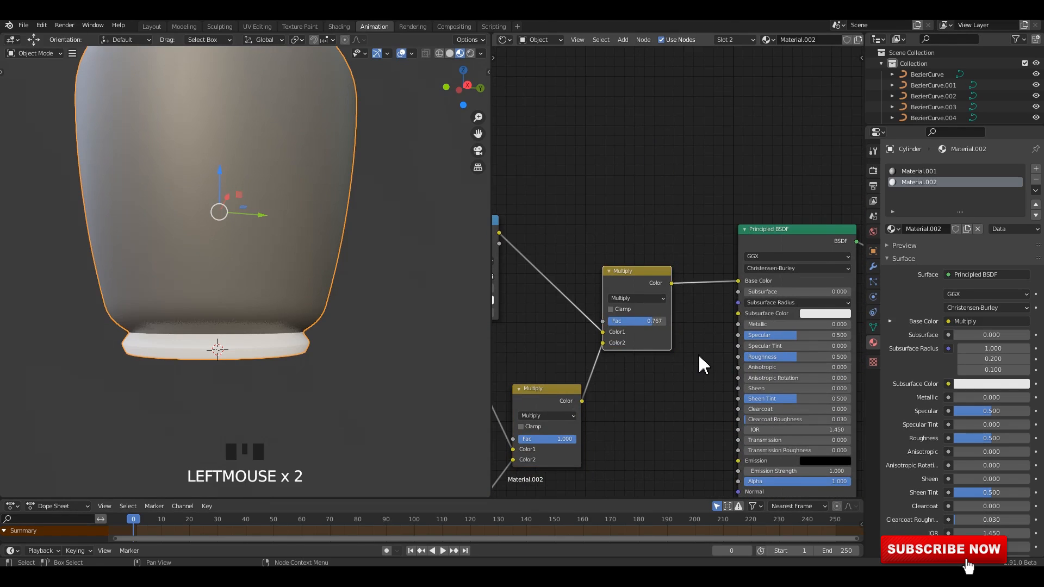
- Set the foot material's Metallic and Specular to 1.000 and its Roughness to 0.3
middle_click_drag(703, 360, 709, 342)
scroll(756, 321, "up", 1)
left_click_drag(744, 299, 841, 299)
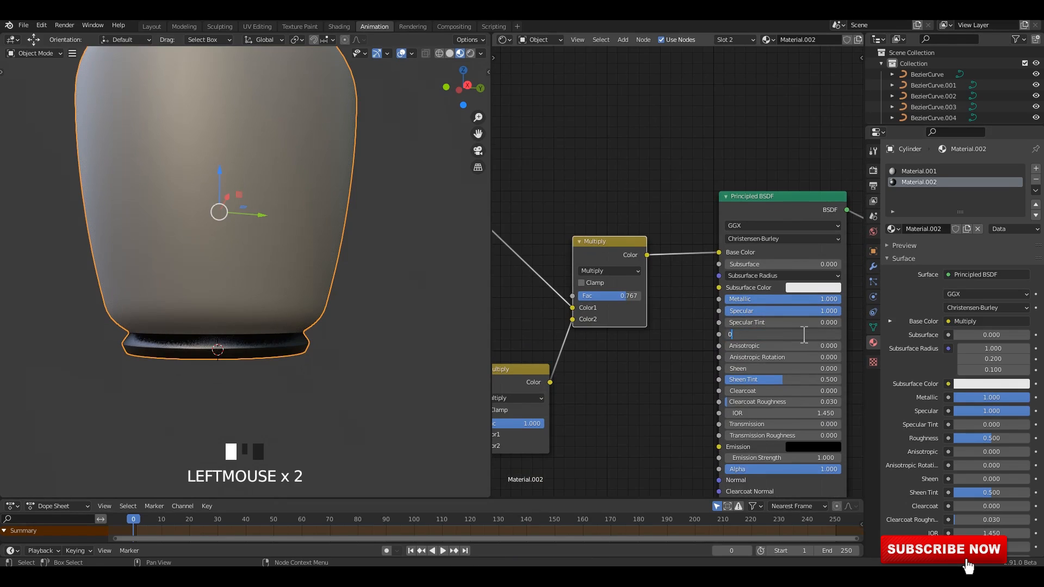
- Lower the factor of the foot material's last Multiply node to about 0.442
middle_click_drag(348, 361, 438, 334)
middle_click_drag(609, 300, 715, 308)
scroll(675, 318, "up", 2)
scroll(716, 308, "up", 1)
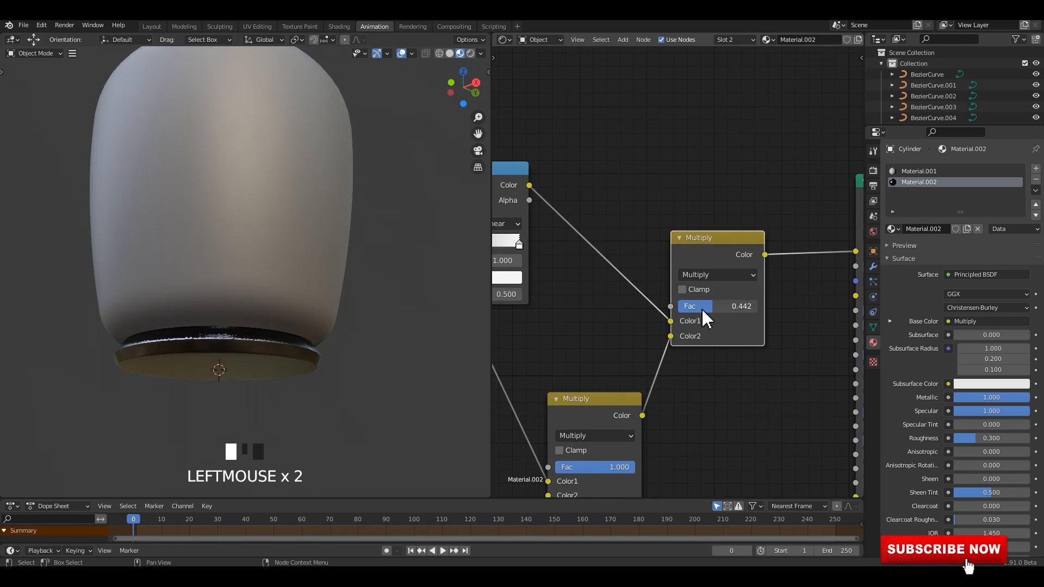
- Change the near-white stop of the foot material's upper ColorRamp to golden orange, with hue 0.109, saturation 0.856 and value 1.000
scroll(666, 341, "down", 2)
left_click(665, 367)
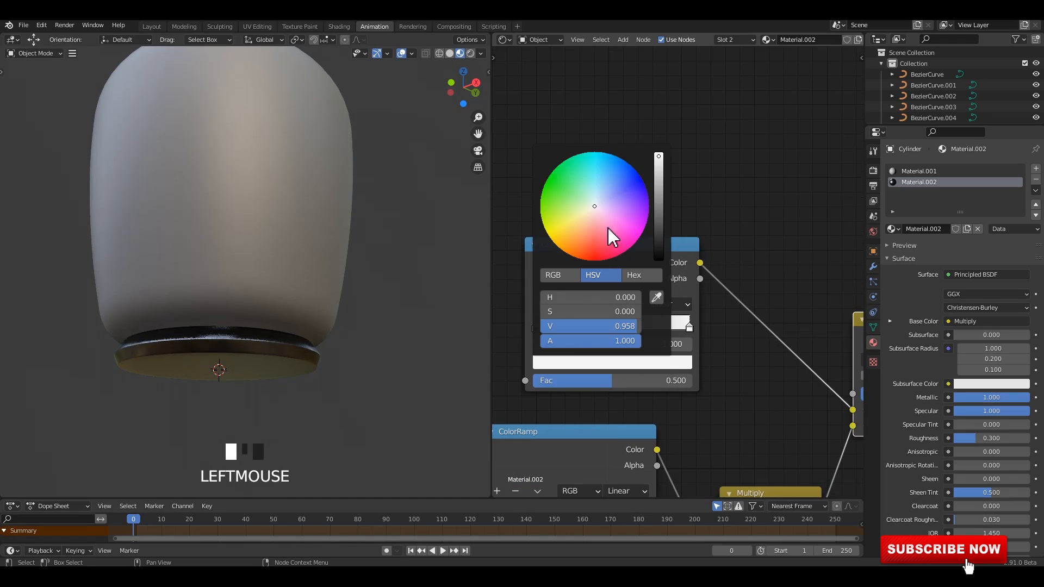
left_click(585, 226)
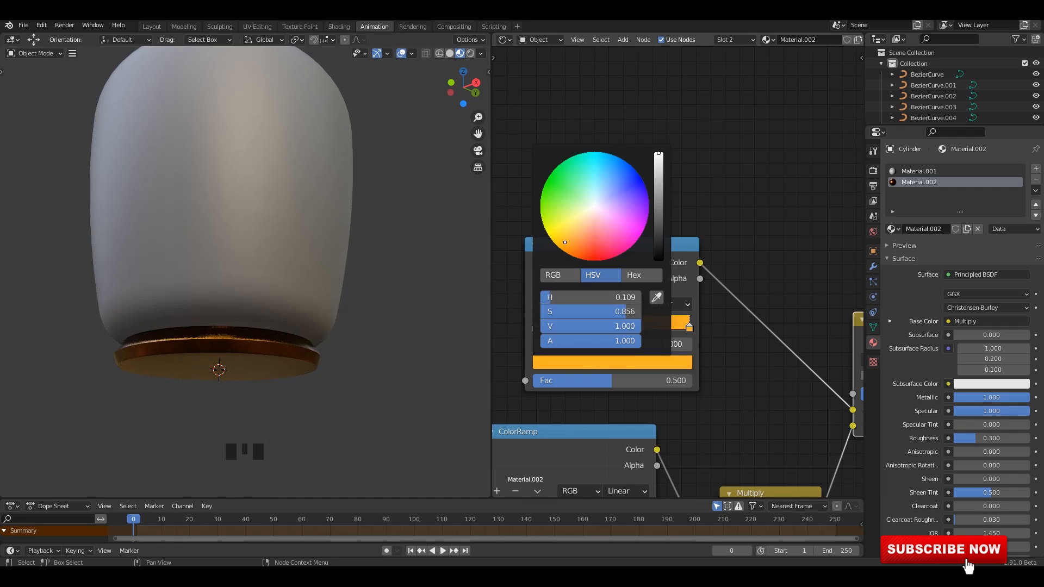
- Examine the golden foot and the drum body up close, including the mesh in Edit Mode with X-ray toggled
scroll(318, 210, "down", 3)
scroll(354, 252, "up", 4)
middle_click_drag(354, 252, 364, 279, "shift")
scroll(308, 187, "up", 2)
middle_click_drag(333, 183, 368, 180)
key("Tab")
middle_click_drag(278, 253, 337, 213, "alt")
key("alt+z")
scroll(296, 203, "up", 2)
scroll(329, 203, "down", 2)
key("slash")
key("Tab")
scroll(399, 233, "down", 3)
middle_click_drag(399, 233, 328, 211)
scroll(371, 220, "up", 1)
scroll(316, 214, "up", 1)
left_click(322, 210)
left_click(335, 240)
key("Tab")
key("Tab")
key("slash")
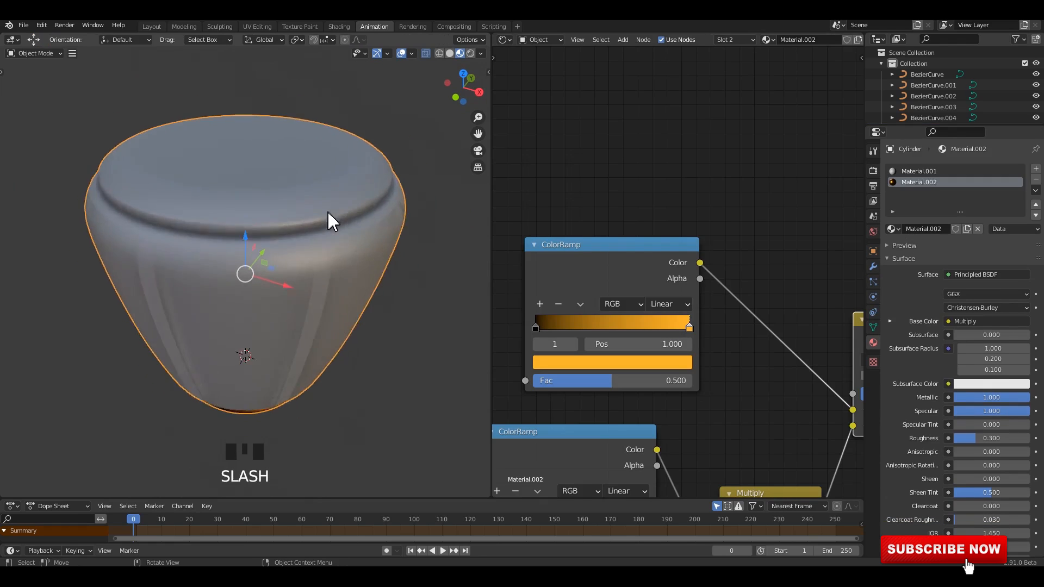
- Enter Edit Mode on the drum body, leave local view to show the ropes, and switch to face selection
key("Tab")
key("alt+z")
middle_click_drag(366, 217, 271, 242, "shift")
key("alt+z")
key("slash")
scroll(294, 235, "down", 1)
scroll(285, 257, "up", 2)
key("alt+z")
key("3")
scroll(223, 233, "up", 1)
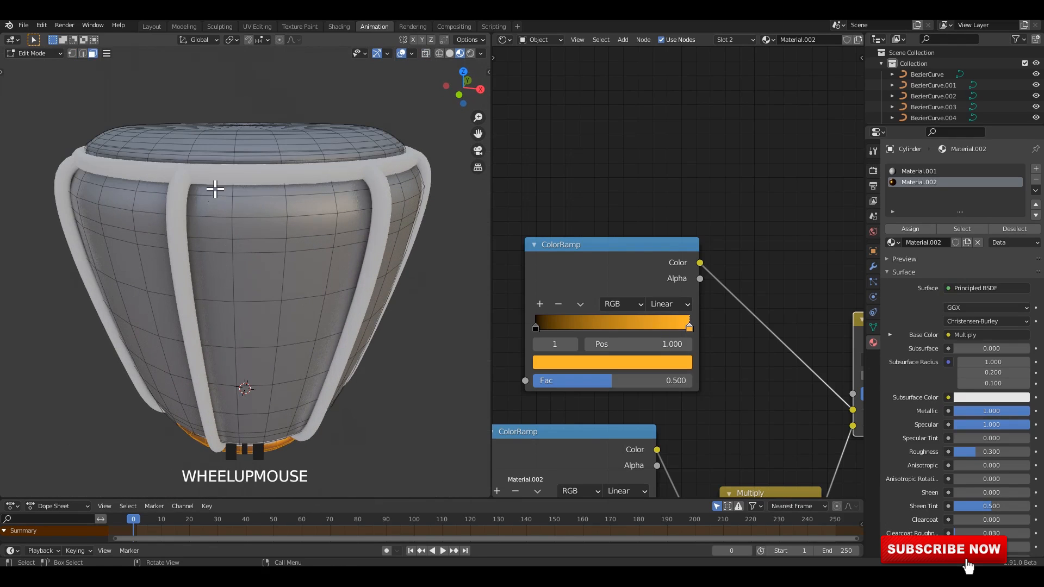
- Select the faces across the top rows and down one side of the drum's front panel between two ropes
left_click(216, 190)
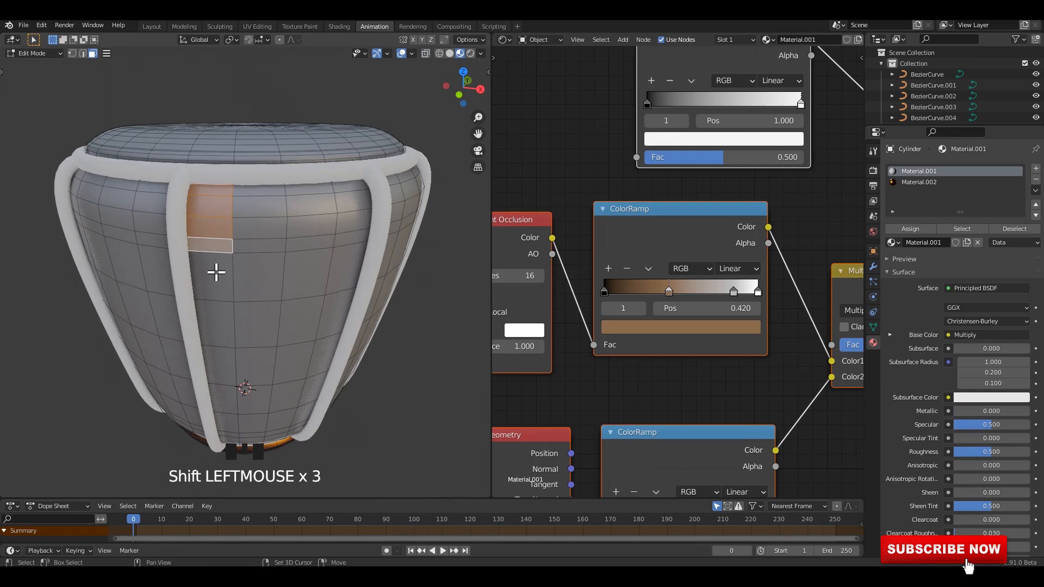
left_click(220, 310, "shift")
middle_click_drag(239, 312, 270, 247, "shift")
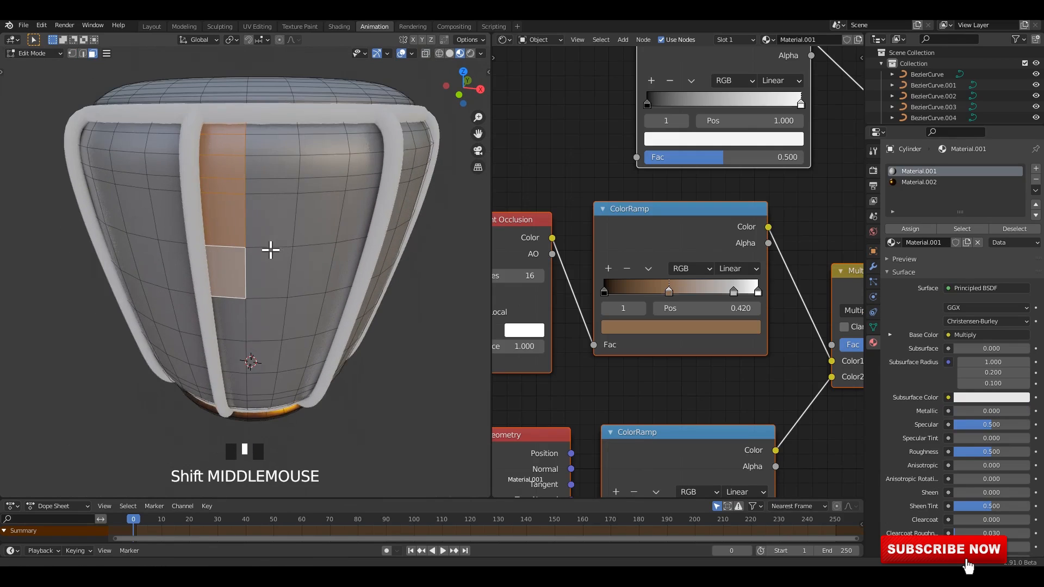
left_click(266, 147, "shift")
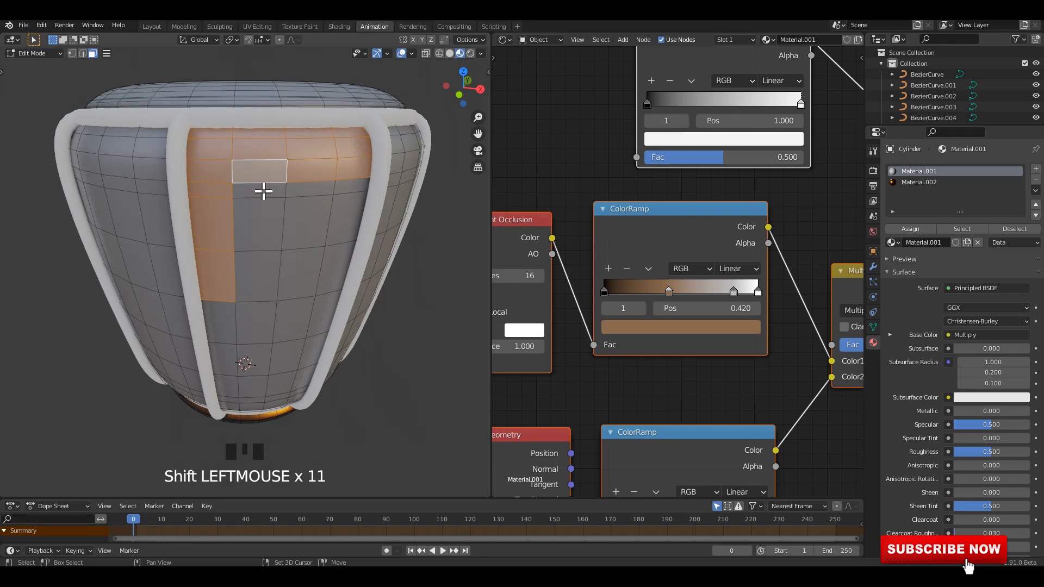
scroll(275, 198, "down", 2)
mouse_move(276, 197)
middle_mouse_down()
mouse_move(303, 187)
mouse_move(292, 168)
mouse_move(275, 187)
middle_mouse_up()
key("alt+z")
scroll(302, 199, "up", 2)
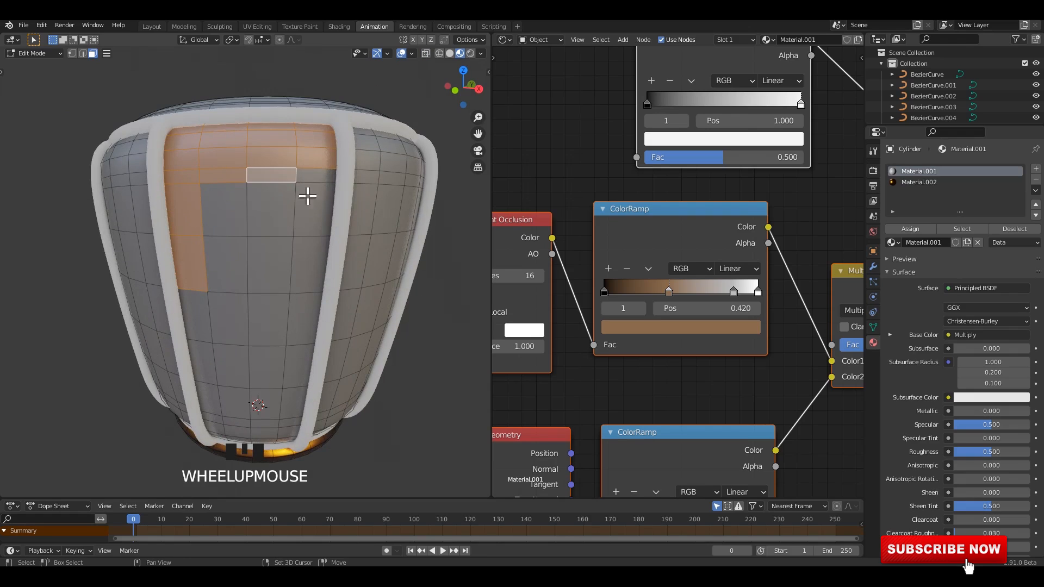
- Add the faces in the middle rows of the same front panel to the selection
left_click(270, 212, "shift")
left_click(224, 211, "shift")
left_click(222, 271, "shift")
left_click(321, 256, "shift")
left_click(275, 264, "shift")
middle_click_drag(263, 284, 231, 239, "shift")
left_click(210, 239, "shift")
left_click(244, 237, "shift")
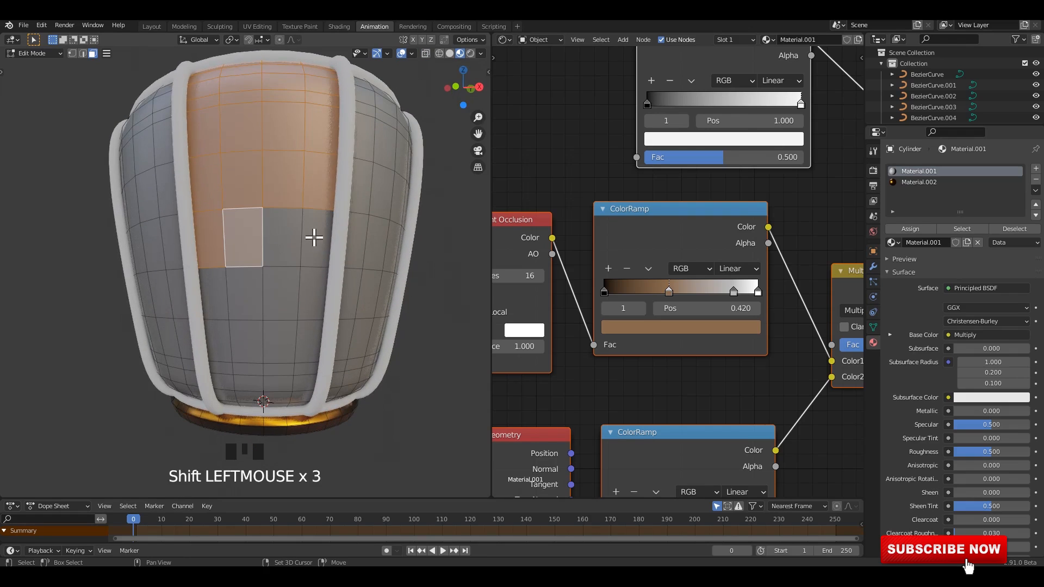
left_click(315, 237, "shift")
left_click(313, 294, "shift")
left_click(281, 243, "shift")
- Add the remaining lower faces of the front panel, down to the foot, to the selection
middle_click_drag(279, 292, 306, 233, "shift")
scroll(226, 266, "up", 2)
left_click(215, 231, "shift")
left_click(249, 226, "shift")
left_click(236, 284, "shift")
left_click(224, 289, "shift")
left_click(294, 292, "shift")
left_click(340, 288, "shift")
left_click(236, 298, "shift")
left_click(231, 317, "shift")
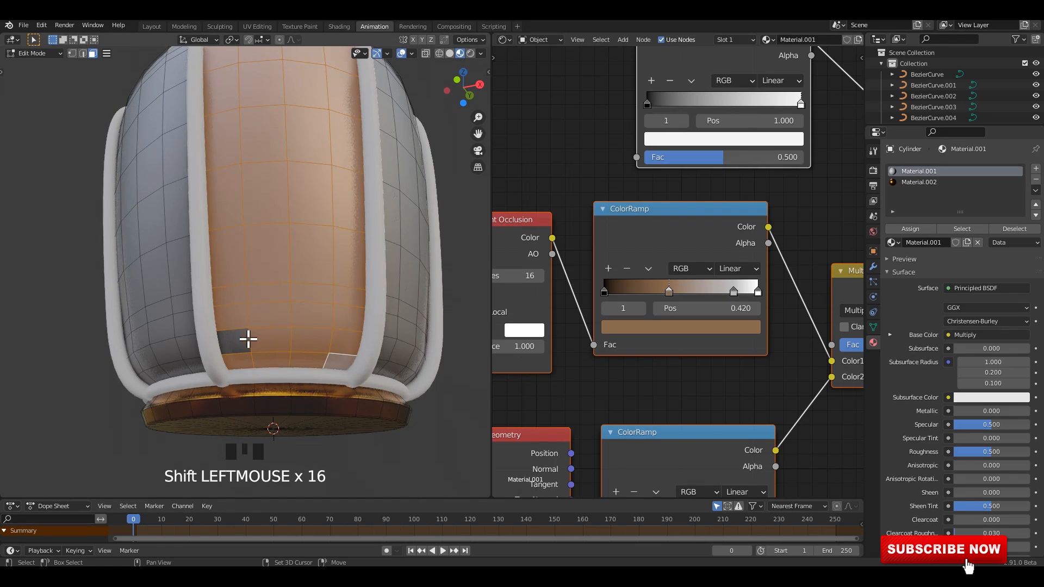
left_click(241, 340, "shift")
scroll(319, 159, "down", 3)
middle_click_drag(318, 158, 343, 239)
- Add a third material slot to the drum body, assign the selected panel faces to it and create a new material
scroll(723, 284, "down", 5)
middle_click_drag(729, 281, 704, 295)
left_click(1036, 169)
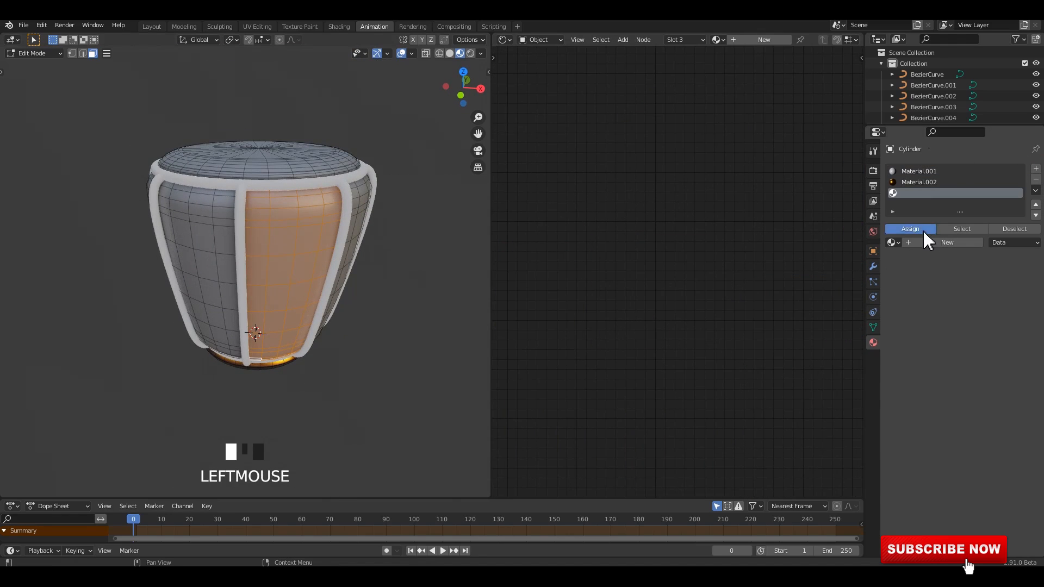
left_click(922, 230)
left_click(938, 241)
scroll(741, 263, "down", 4)
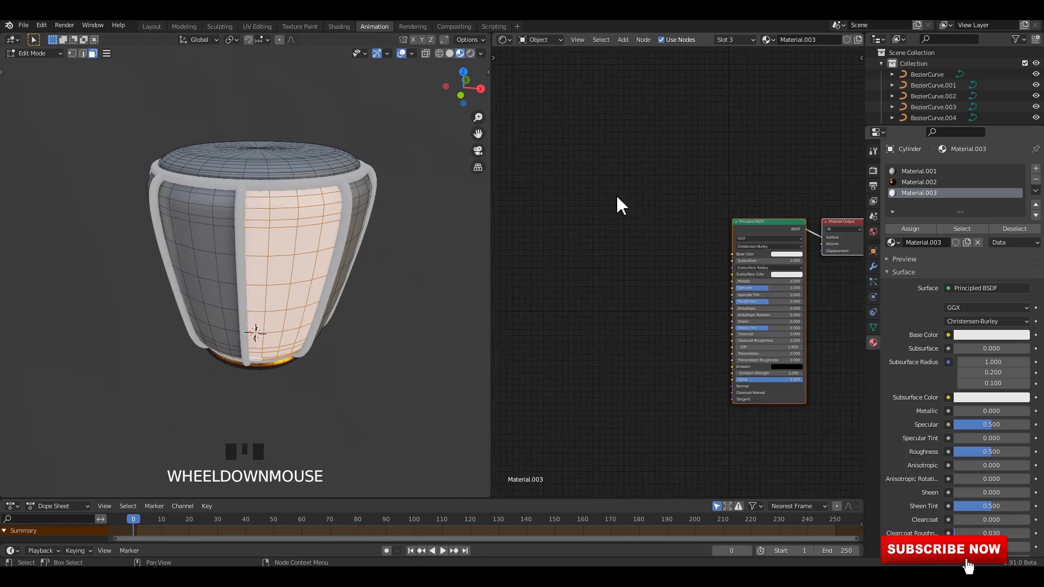
- Return to Object Mode, paste the copied shading nodes into the new material and link the last Multiply to the Base Color
key("Tab")
middle_click_drag(266, 215, 452, 245)
left_click(635, 251)
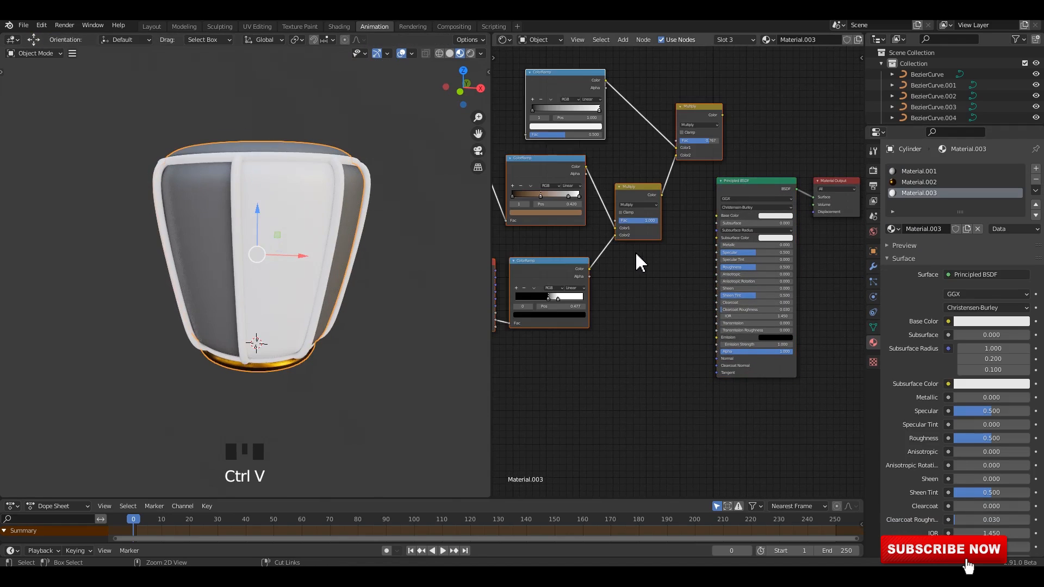
key("ctrl+v")
left_click(694, 291)
scroll(696, 296, "up", 2)
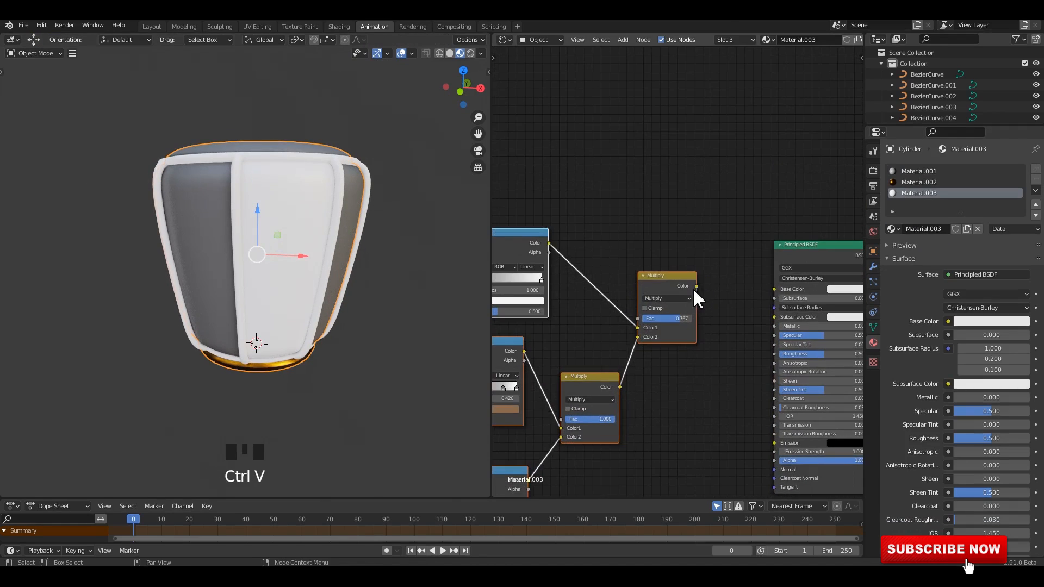
middle_click_drag(304, 287, 380, 269)
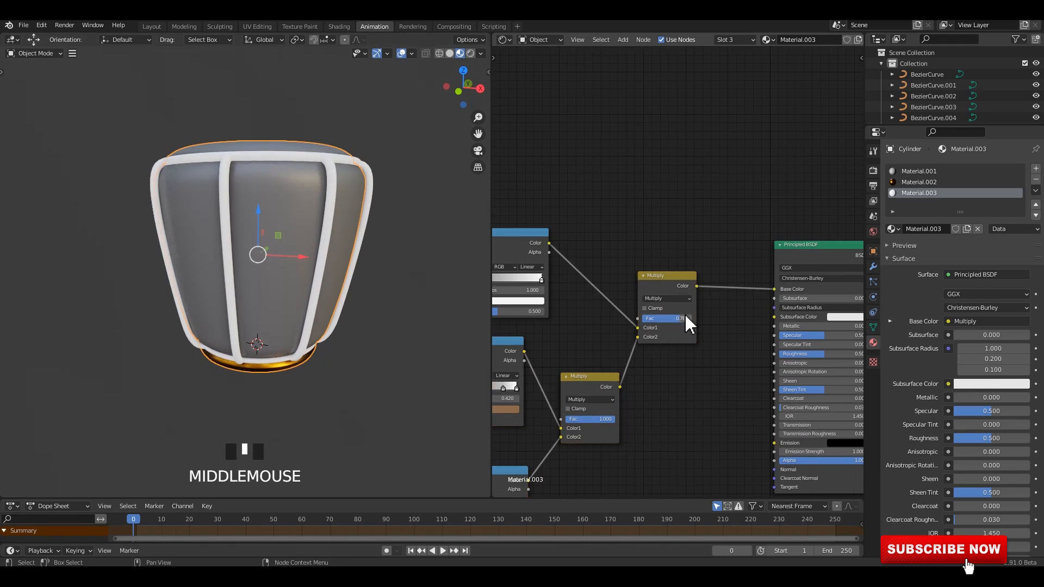
- Change the white stop of the panel material's upper ColorRamp to a bright reddish orange
scroll(664, 327, "up", 2)
middle_click_drag(678, 307, 728, 308)
scroll(729, 309, "up", 1)
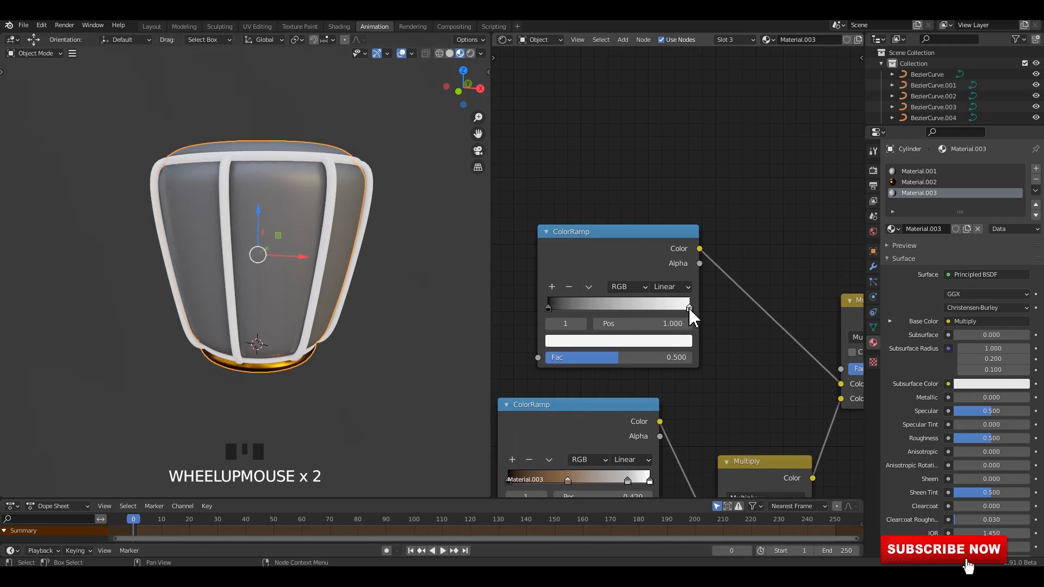
left_click(680, 343)
left_click(588, 238)
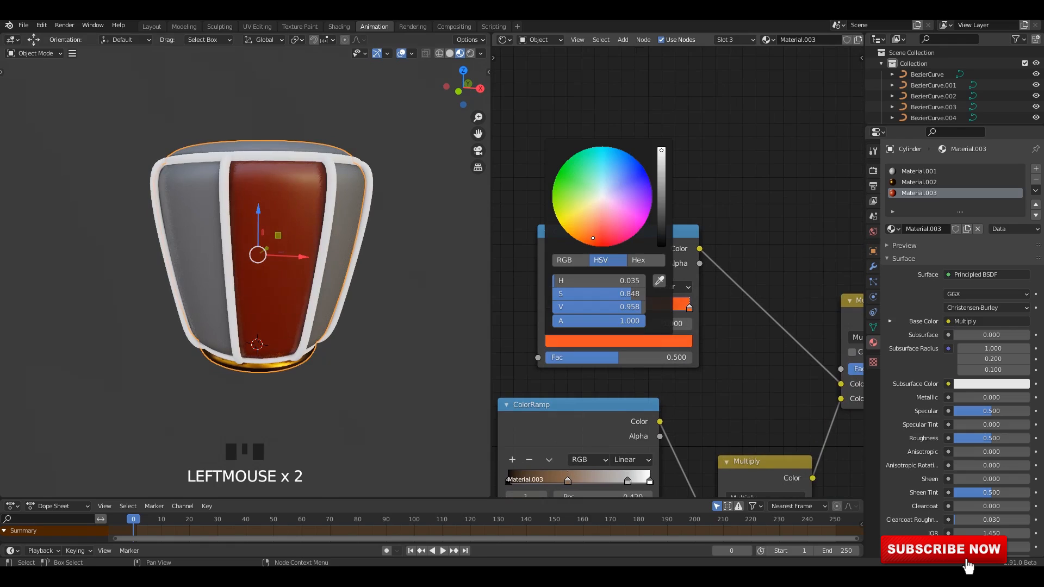
left_click_drag(593, 242, 588, 233)
mouse_move(663, 151)
left_mouse_down()
mouse_move(662, 162)
mouse_move(662, 147)
left_mouse_up()
left_click(730, 142)
- Add a middle stop at position 0.314 to the orange ColorRamp and save the file
left_click(552, 287)
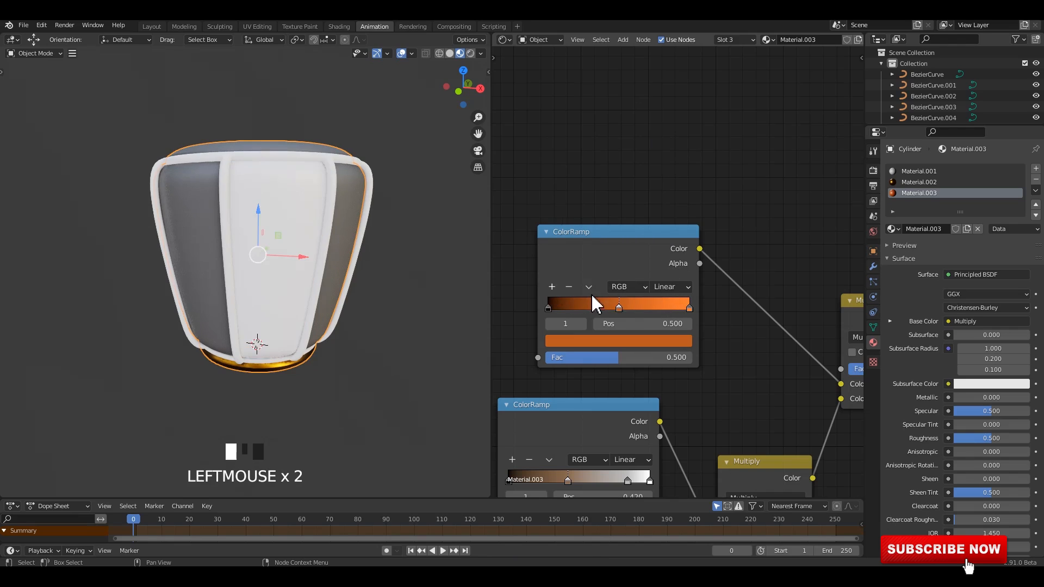
left_click_drag(619, 308, 592, 309)
middle_click_drag(422, 301, 235, 212)
key("ctrl+s")
- In Edit Mode, select all faces of the drum panel next to the orange one
key("Tab")
scroll(238, 209, "up", 2)
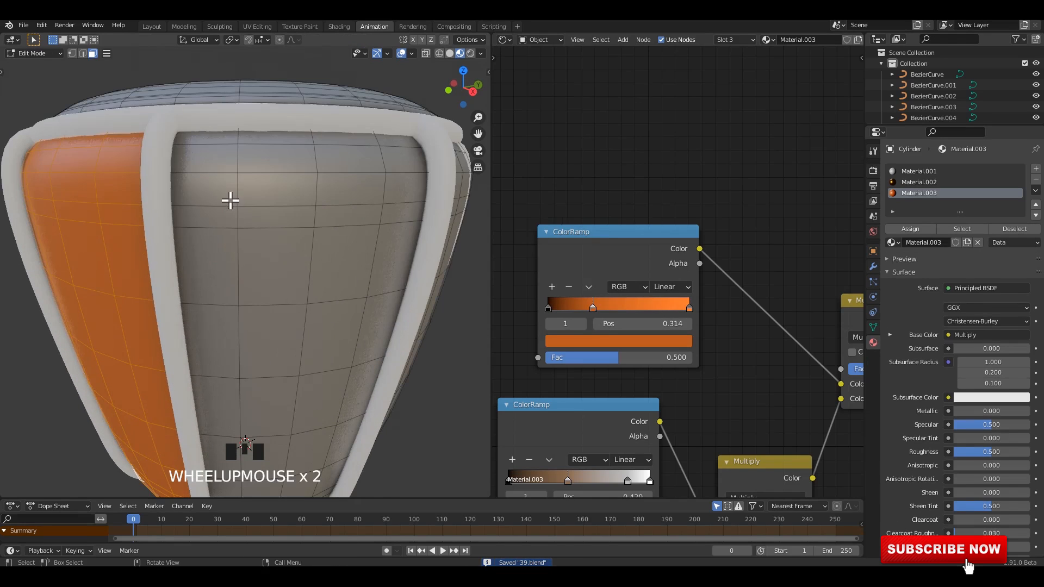
left_click(223, 140, "shift")
scroll(318, 140, "down", 2)
middle_click_drag(319, 163, 316, 189)
scroll(341, 205, "up", 2)
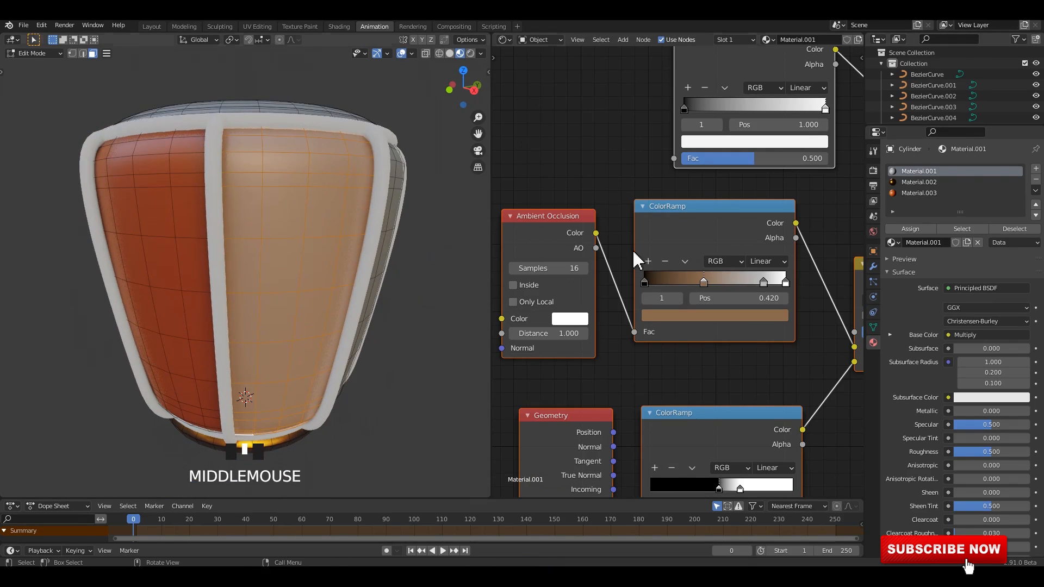
- Add a fourth material slot, assign the selected panel faces to it and create a new material
left_click(1034, 169)
left_click(924, 242)
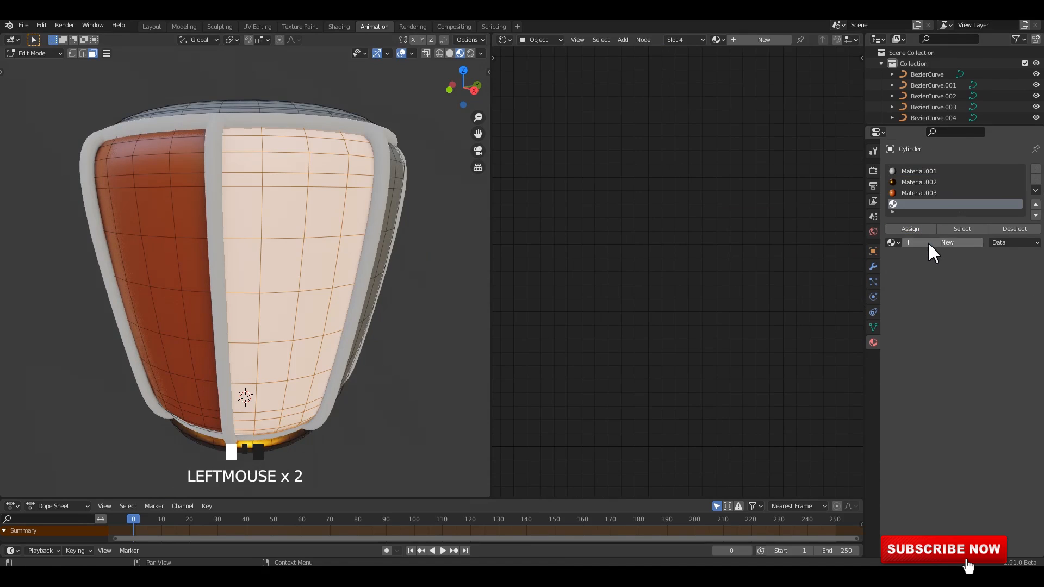
left_click(719, 252)
scroll(738, 247, "up", 2)
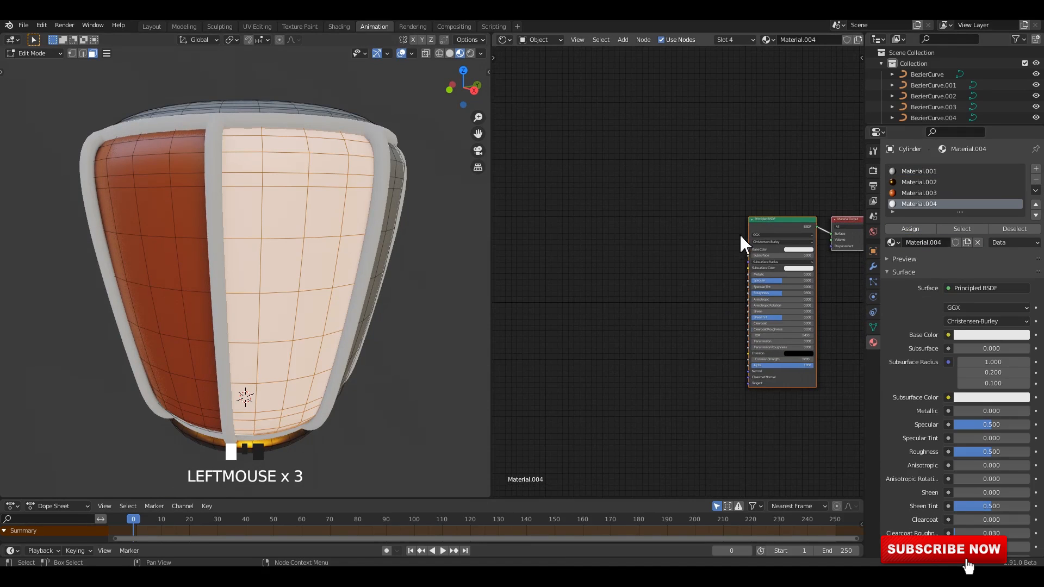
- In Object Mode, paste the copied shading nodes into the fourth material and link the last Multiply to the Base Color
key("Tab")
key("ctrl+v")
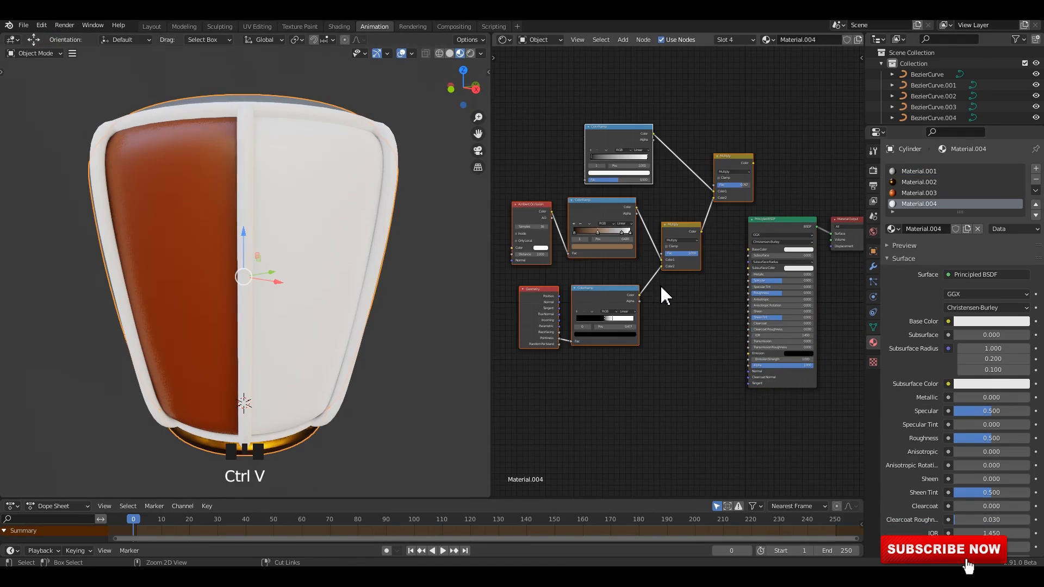
scroll(686, 320, "down", 1)
middle_click_drag(686, 313, 687, 317)
left_click_drag(737, 193, 672, 295)
scroll(680, 299, "up", 2)
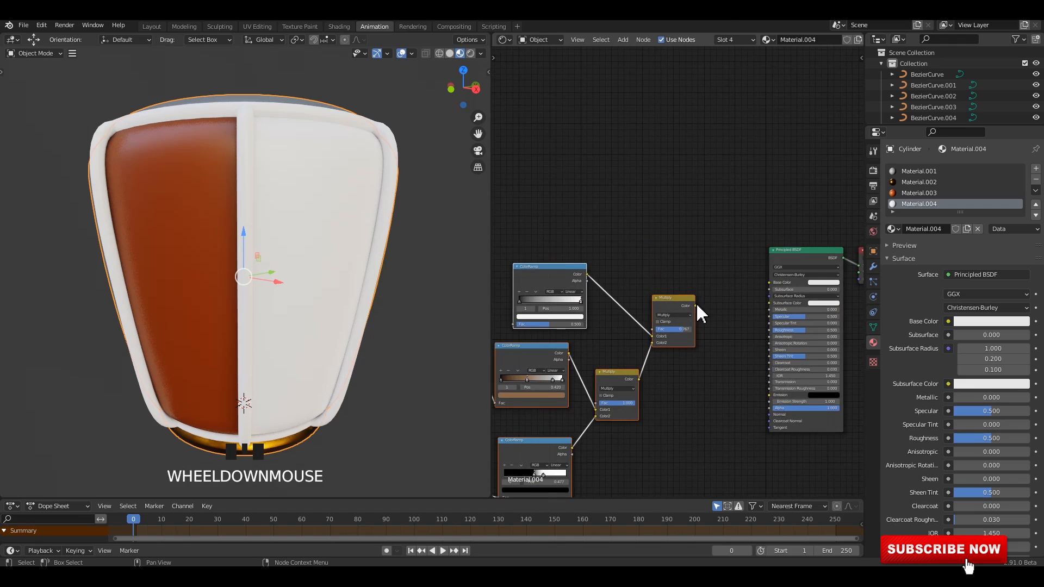
left_click_drag(779, 296, 777, 293)
middle_click_drag(302, 235, 294, 235)
- Change the white stop of the fourth material's upper ColorRamp to green, with hue 0.387, saturation 0.895 and value 1.000
scroll(598, 303, "up", 4)
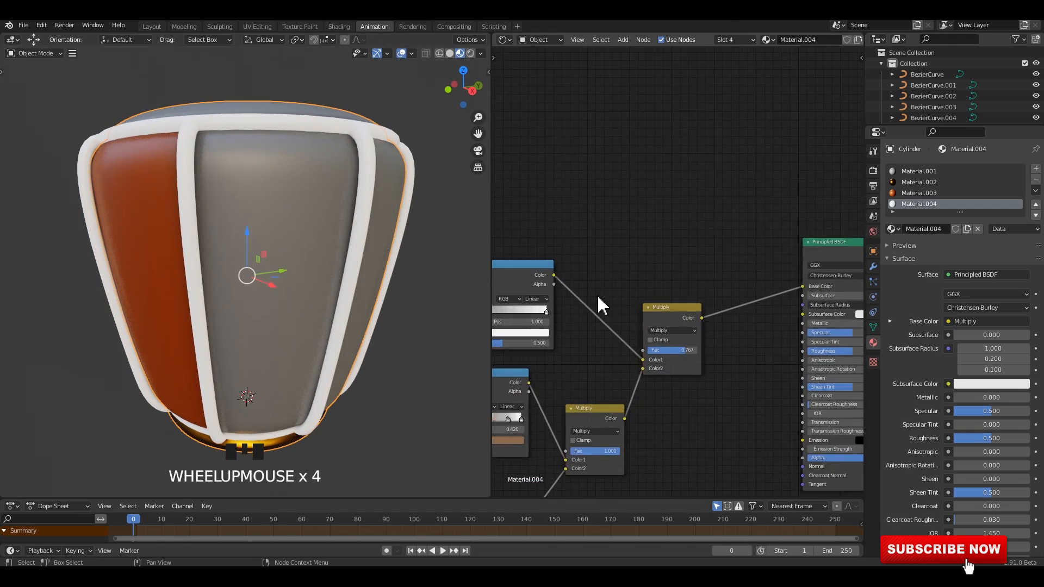
scroll(706, 257, "up", 2)
middle_click_drag(645, 268, 700, 260)
scroll(687, 260, "up", 2)
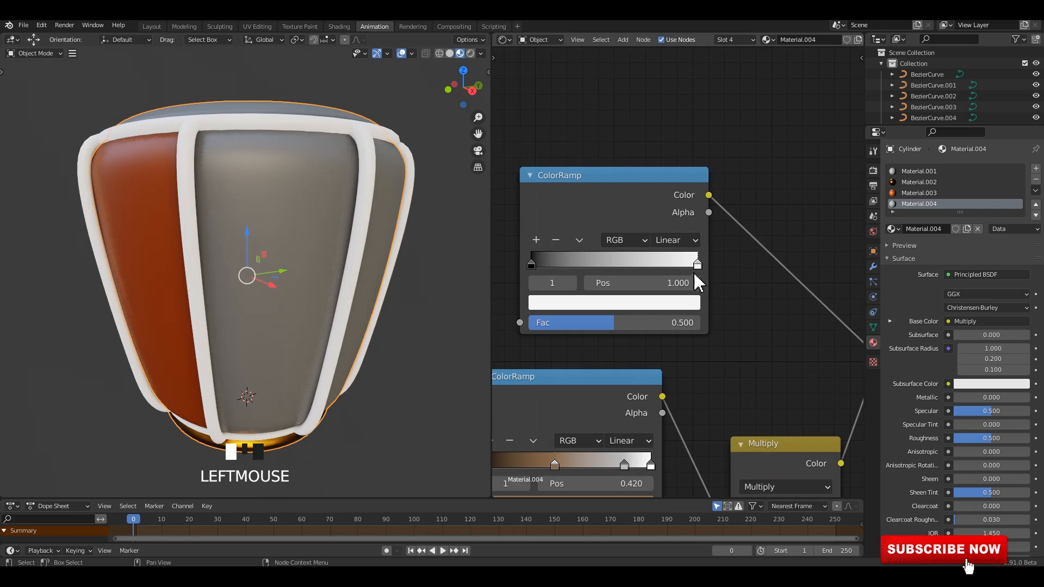
left_click(674, 308)
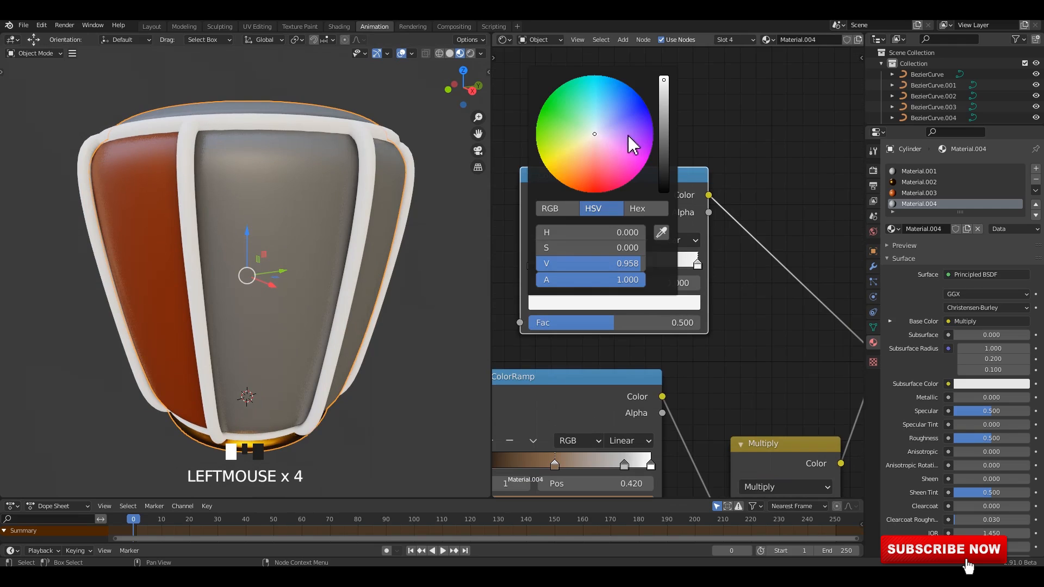
left_click(561, 125)
left_click_drag(558, 119, 557, 98)
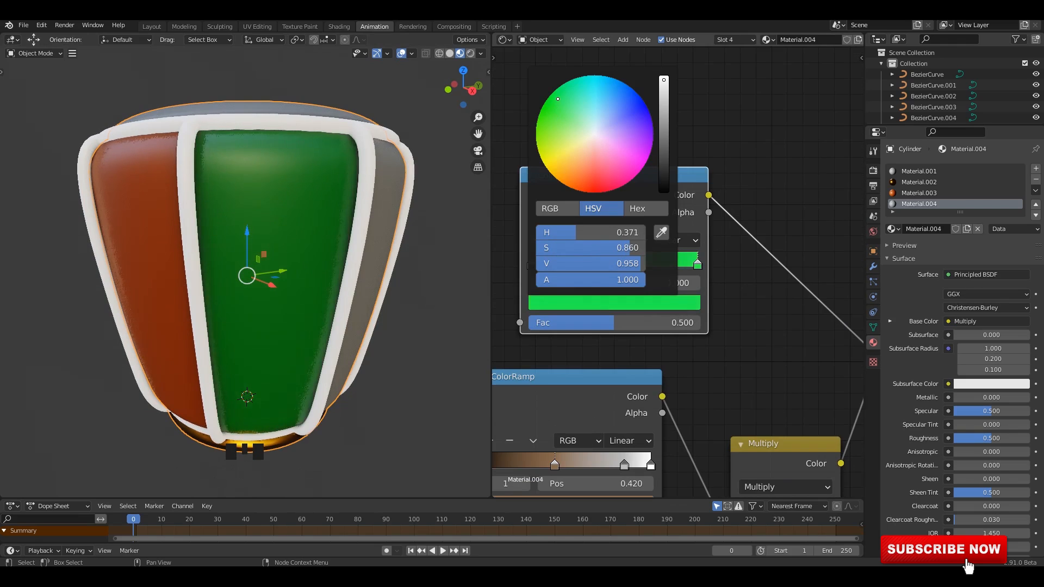
mouse_move(655, 89)
left_mouse_down()
mouse_move(662, 109)
mouse_move(663, 76)
left_mouse_up()
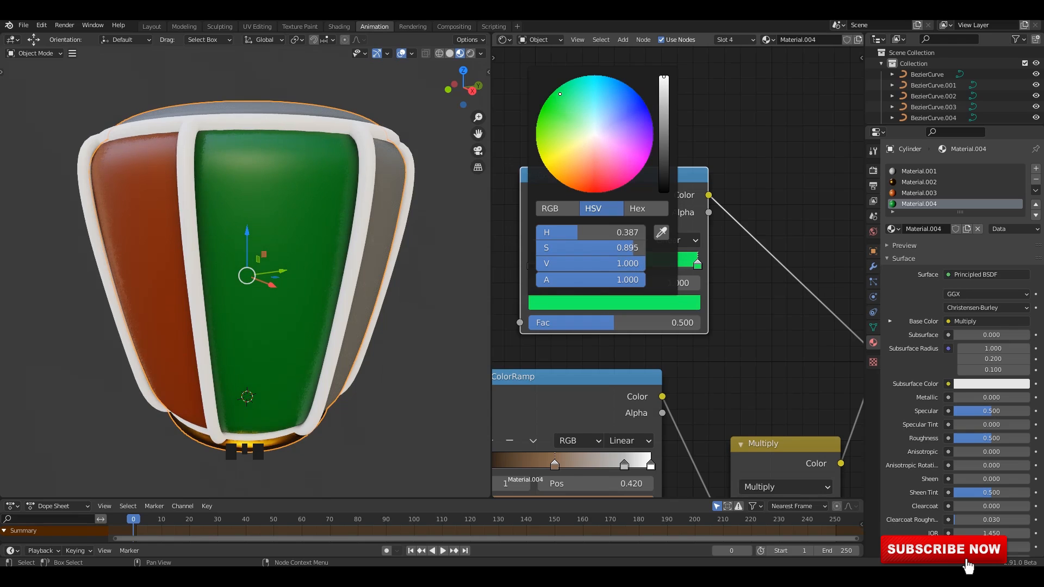
left_click(743, 172)
- Add a middle stop at position 0.277 to the green ColorRamp and save the file
left_click(537, 240)
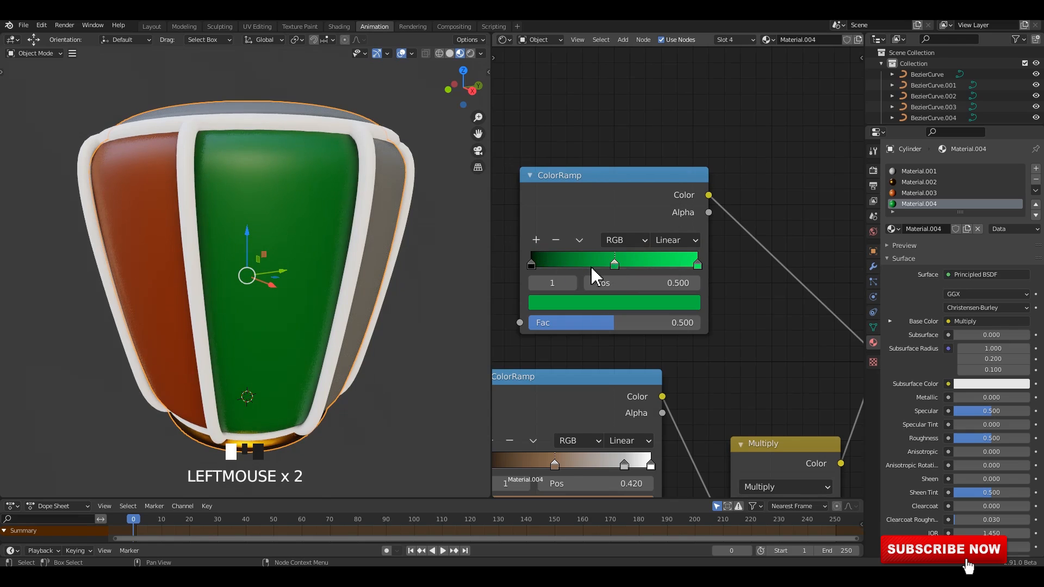
left_click_drag(612, 266, 570, 269)
scroll(380, 331, "down", 2)
left_click(410, 291)
middle_click_drag(410, 291, 350, 216)
scroll(367, 295, "up", 1)
key("ctrl+s")
- Isolate the drum body in local view and, in Edit Mode with X-ray on, box-select the faces of the drumhead from the side
scroll(280, 184, "down", 1)
key("Tab")
key("Tab")
key("slash")
middle_click_drag(339, 234, 373, 226, "alt")
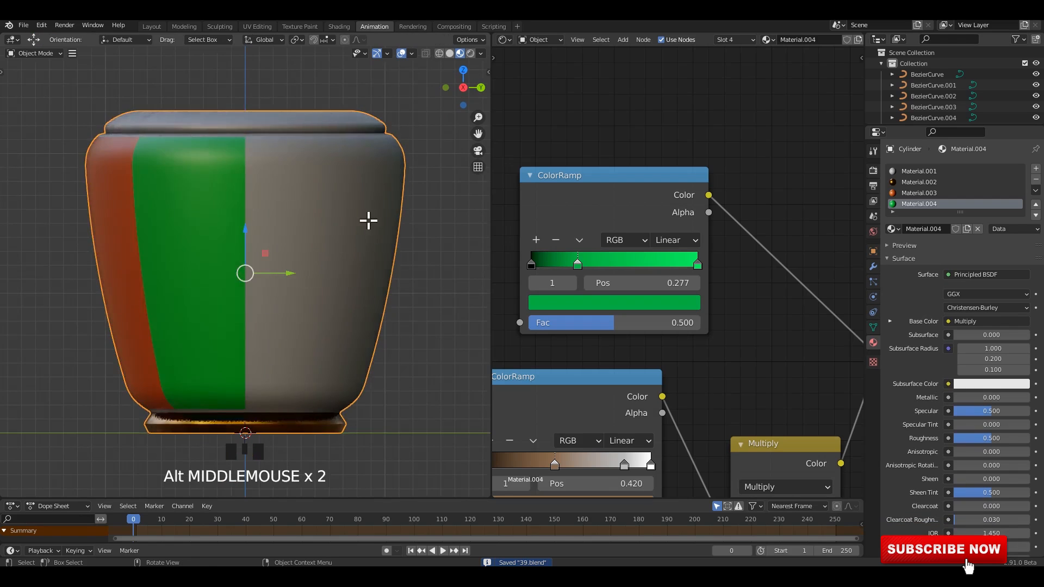
key("Tab")
key("alt+z")
middle_click_drag(310, 191, 217, 231, "shift")
left_click_drag(34, 164, 410, 226)
scroll(358, 211, "up", 1)
middle_click_drag(353, 238, 373, 284)
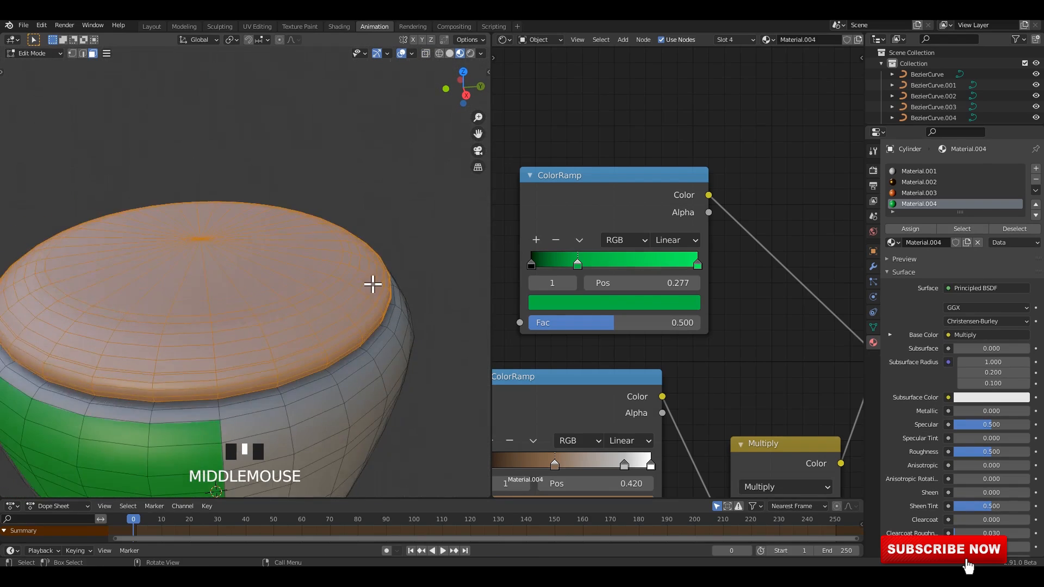
- Add a fifth material slot, assign the drumhead faces to it, create a new material and return to Object Mode
scroll(375, 255, "down", 2)
middle_click_drag(378, 224, 372, 212, "shift")
left_click(1036, 169)
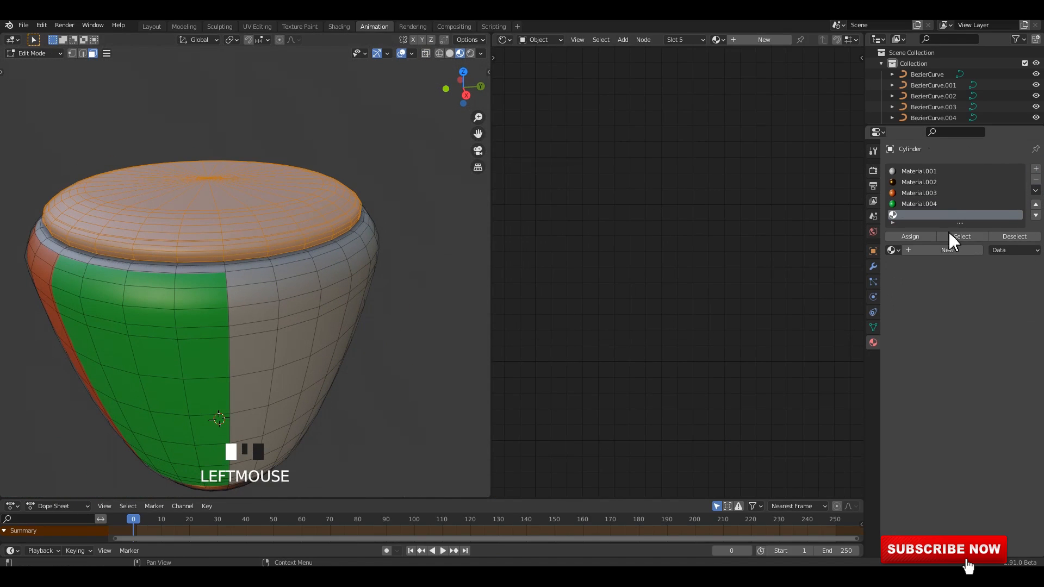
left_click(916, 234)
left_click(932, 249)
key("Tab")
scroll(381, 294, "down", 2)
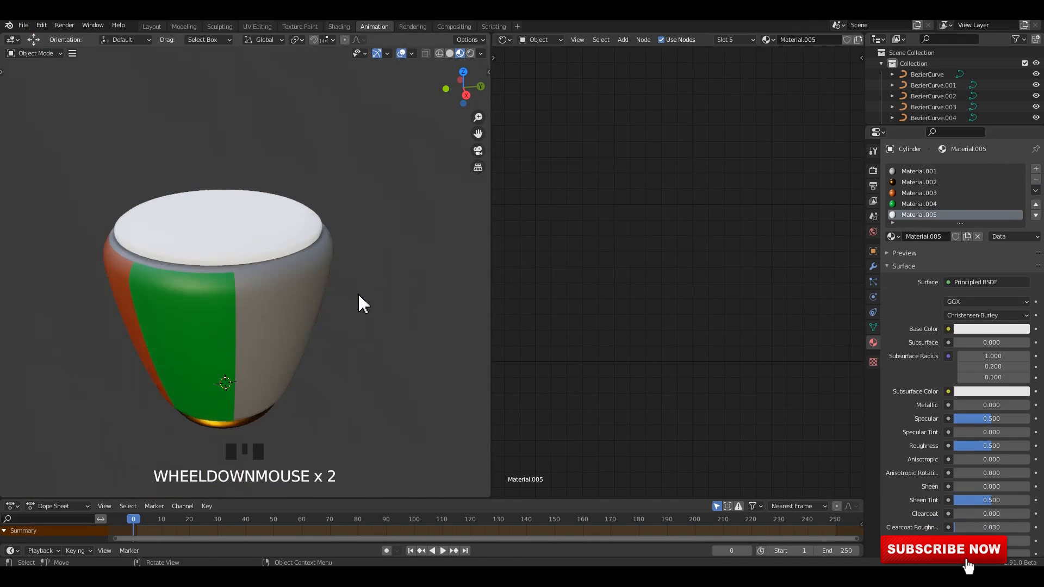
- Leave local view to show the ropes with the drum body again and save the file
middle_click_drag(364, 292, 359, 209)
key("ctrl+s")
left_click(268, 242)
scroll(745, 278, "down", 2)
middle_click_drag(353, 293, 317, 202)
key("slash")
key("ctrl+s")
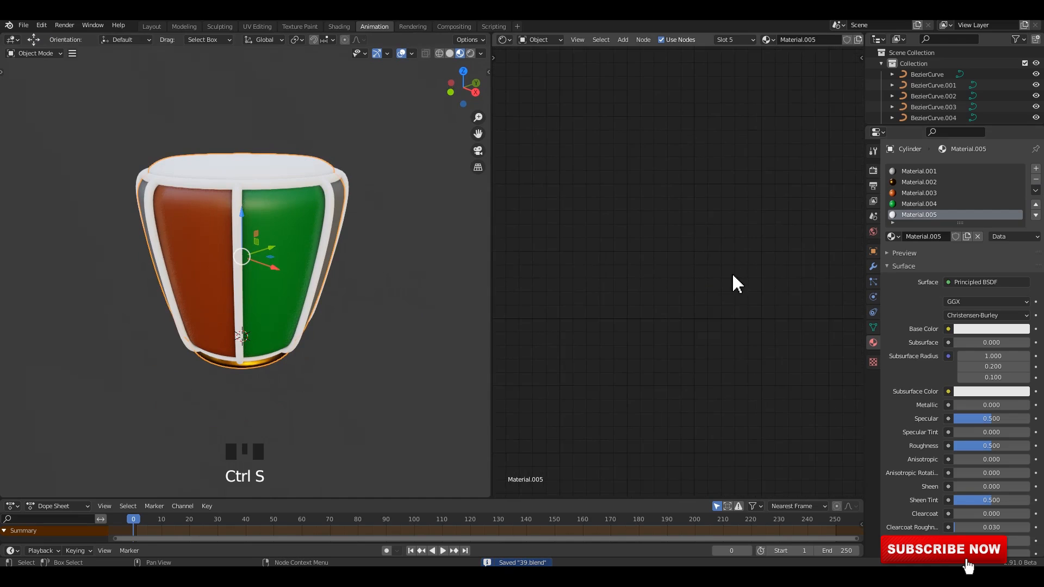
- Paste the copied shading nodes into the drumhead material and link the last Multiply to the Base Color
middle_click_drag(746, 272, 676, 289)
key("ctrl+v")
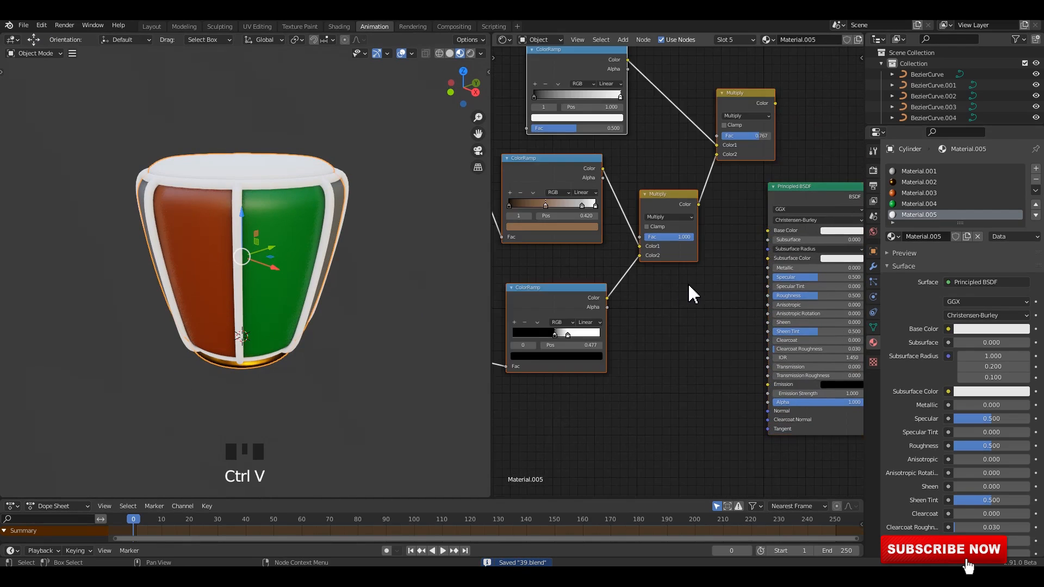
scroll(738, 272, "down", 1)
scroll(751, 288, "down", 2)
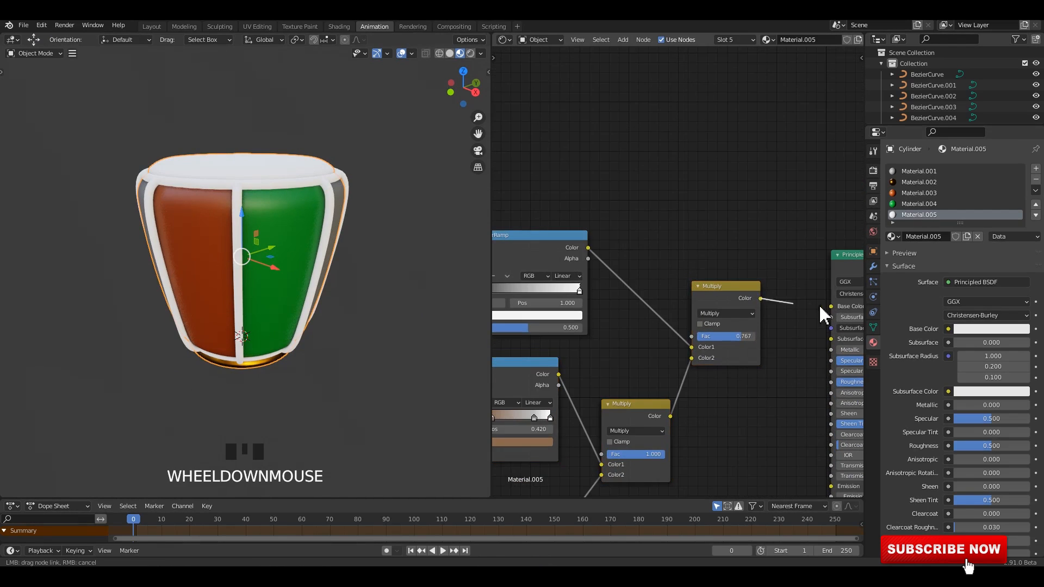
scroll(389, 244, "up", 2)
middle_click_drag(389, 244, 577, 308)
- Add a stop at position 0.095 to the drumhead material's upper ColorRamp
scroll(577, 308, "up", 3)
scroll(743, 350, "up", 2)
left_click(570, 322)
left_click_drag(656, 348, 583, 348)
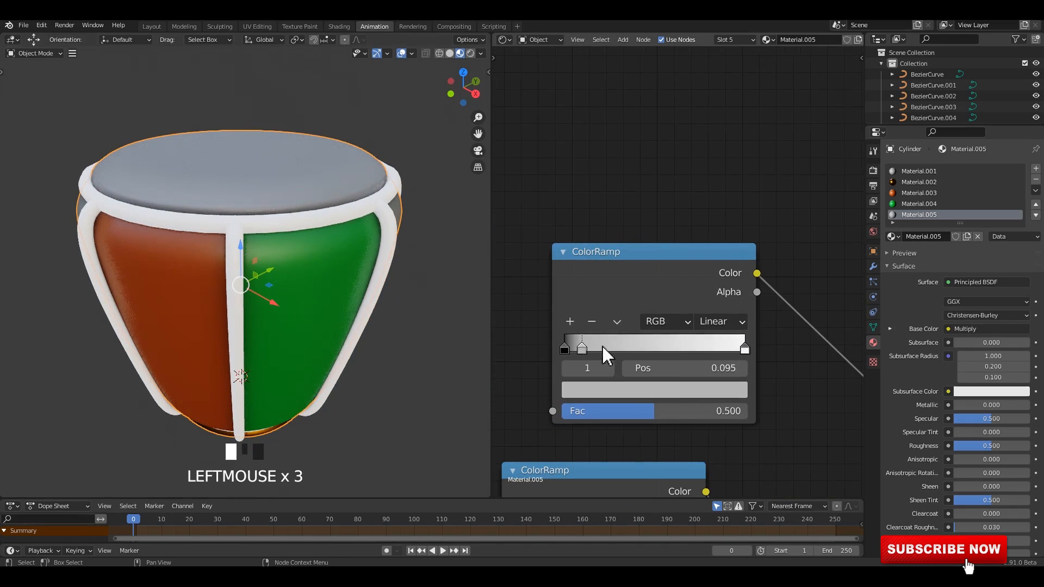
- Change the end stop of the drumhead material's upper ColorRamp to a pale yellow
left_click(733, 391)
left_click(614, 238)
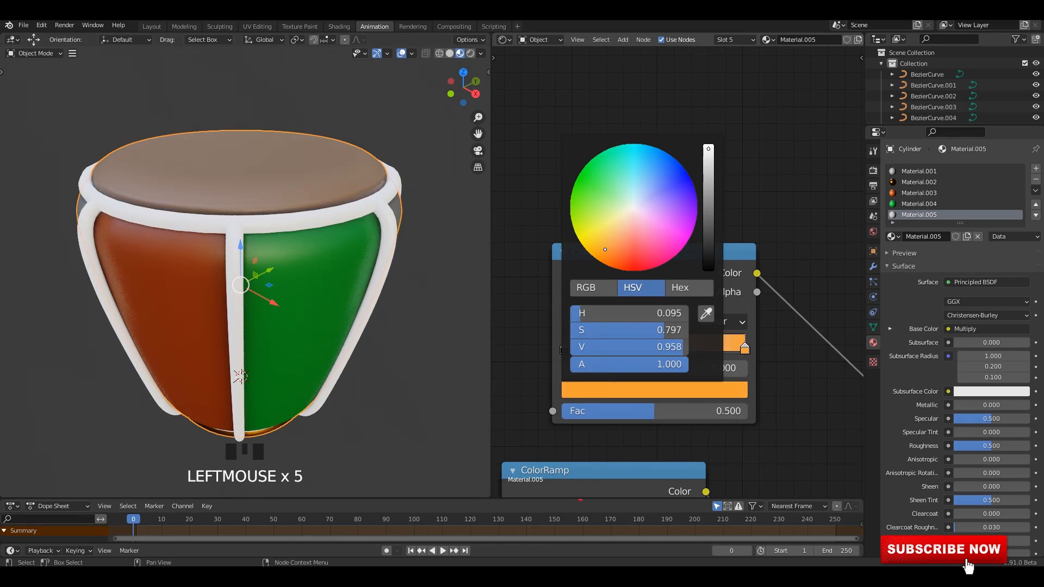
left_click(709, 391)
left_click(618, 224)
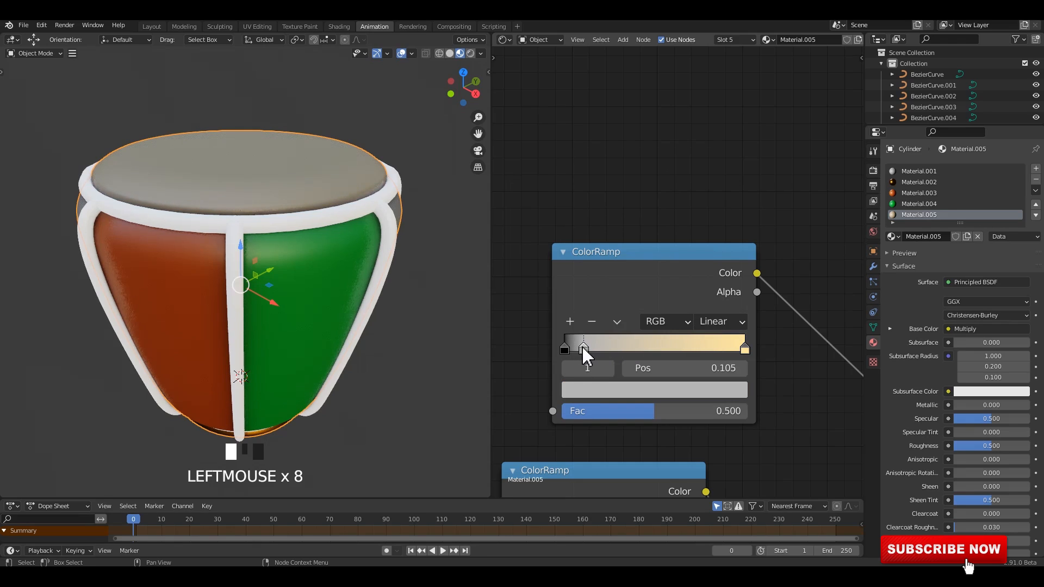
- Replace the grey middle stop of the drumhead's upper ColorRamp with a new stop at position 0.064 and save the file
left_click(593, 322)
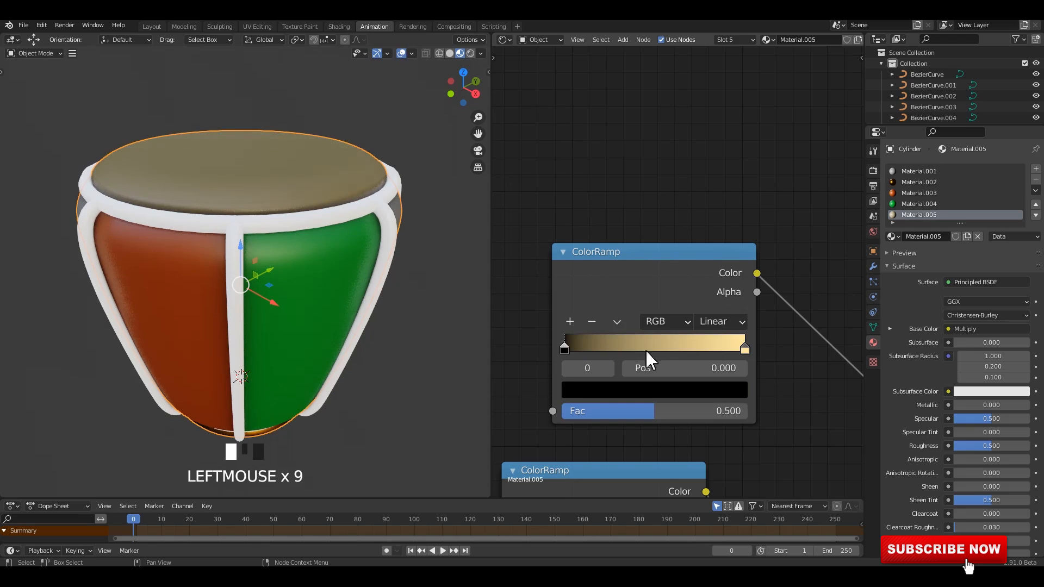
left_click(570, 322)
left_click_drag(655, 348, 571, 348)
left_click(341, 239)
middle_click_drag(340, 239, 386, 240)
key("ctrl+s")
- Set the factor of the drumhead material's last Multiply node to 0.800 and save the file
scroll(718, 366, "down", 3)
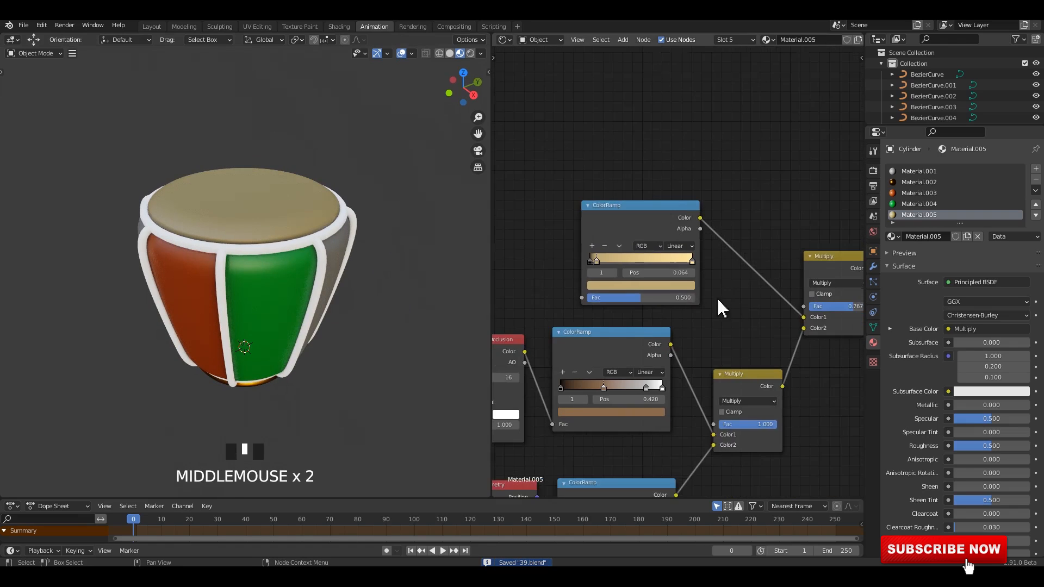
scroll(701, 306, "up", 1)
scroll(696, 321, "right", 3, "ctrl")
left_click_drag(810, 320, 797, 320)
scroll(777, 338, "up", 1)
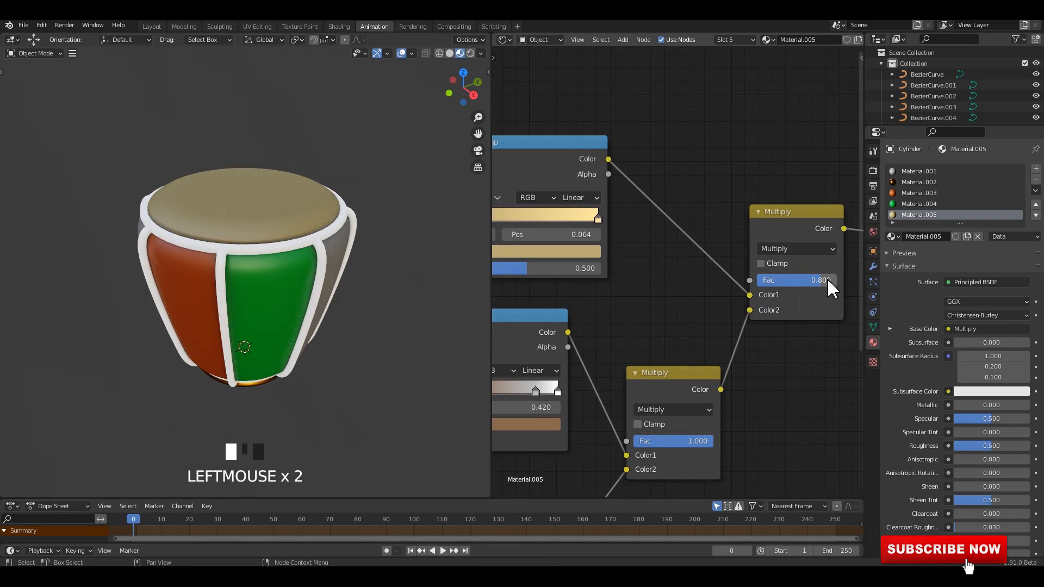
middle_click_drag(299, 391, 277, 366)
key("ctrl+s")
- Select one front rope together with the drum body and link the drum's materials to the rope
left_click(273, 237)
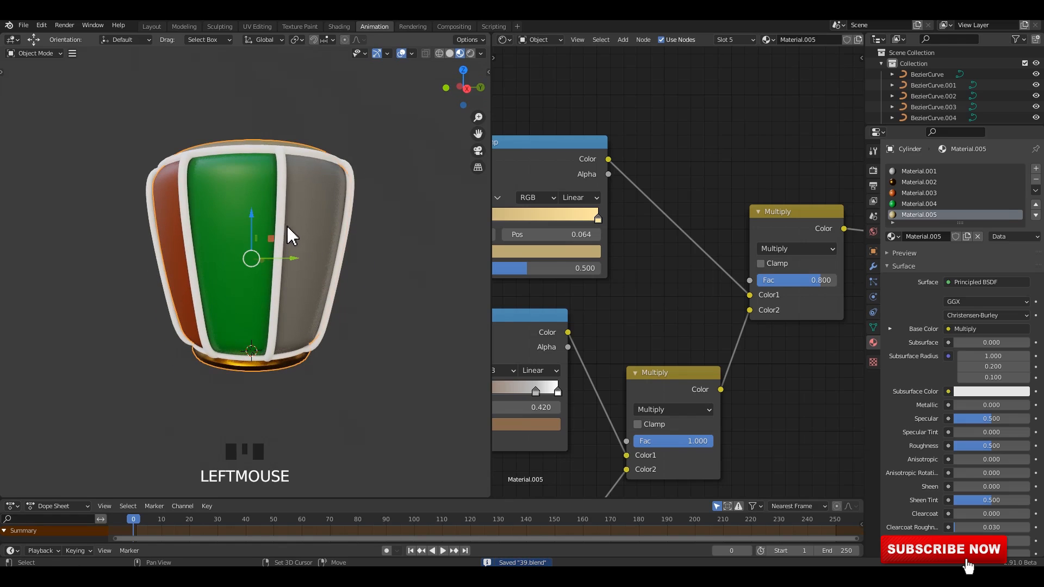
left_click(284, 225, "shift")
left_click(316, 230)
middle_click_drag(316, 232, 327, 187)
left_click(278, 348, "shift")
middle_click_drag(322, 326, 356, 363)
left_click(358, 359)
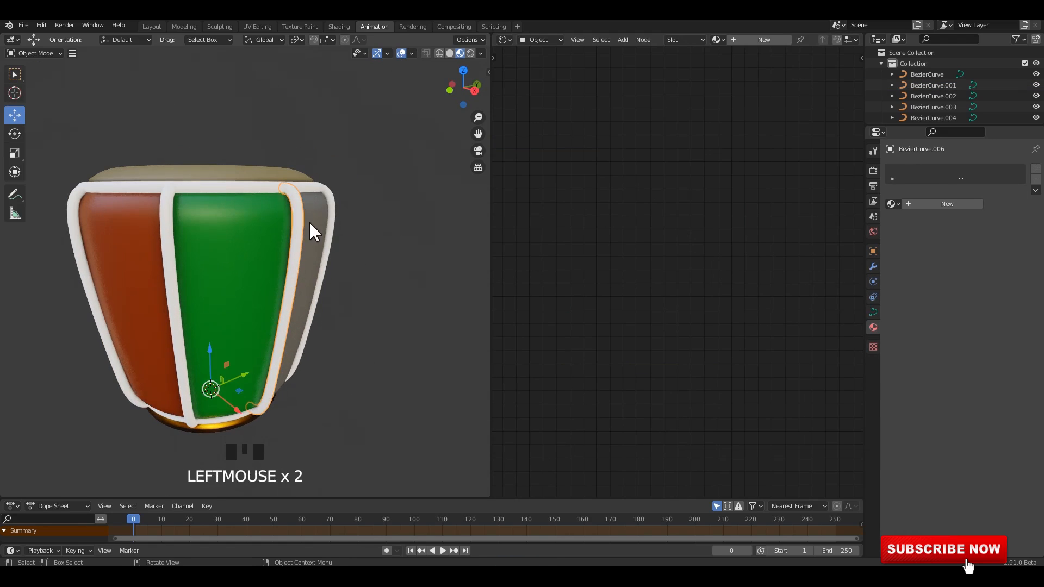
middle_click_drag(309, 221, 217, 361, "shift")
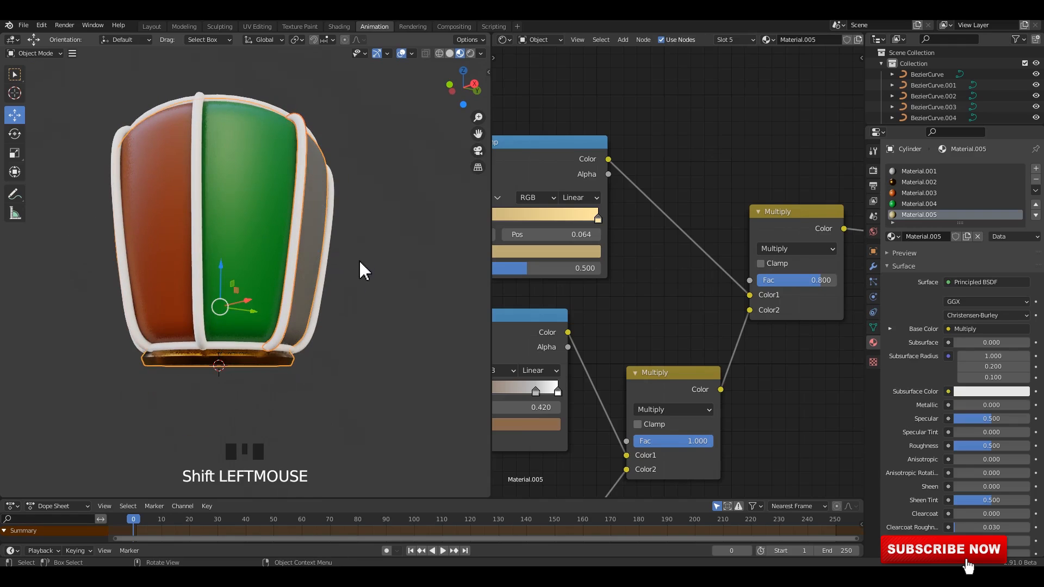
middle_click_drag(355, 263, 357, 279)
key("ctrl+l")
left_click(321, 320)
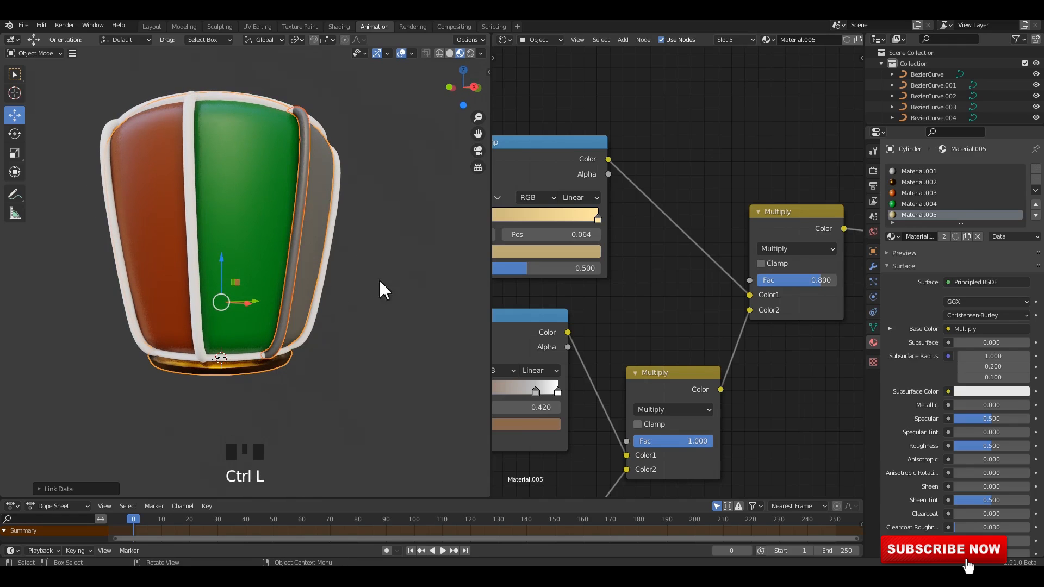
- Hide the drum body, leaving only the ropes and rings in view
left_click(343, 207)
middle_click_drag(343, 206, 299, 235)
left_click(305, 233)
key("h")
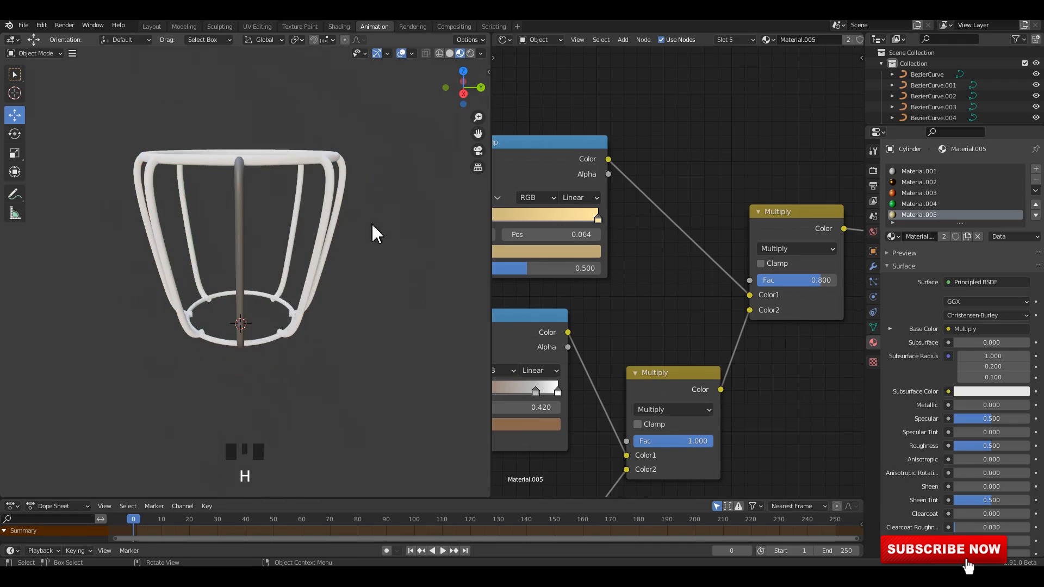
scroll(338, 223, "down", 2)
left_click_drag(133, 140, 373, 303)
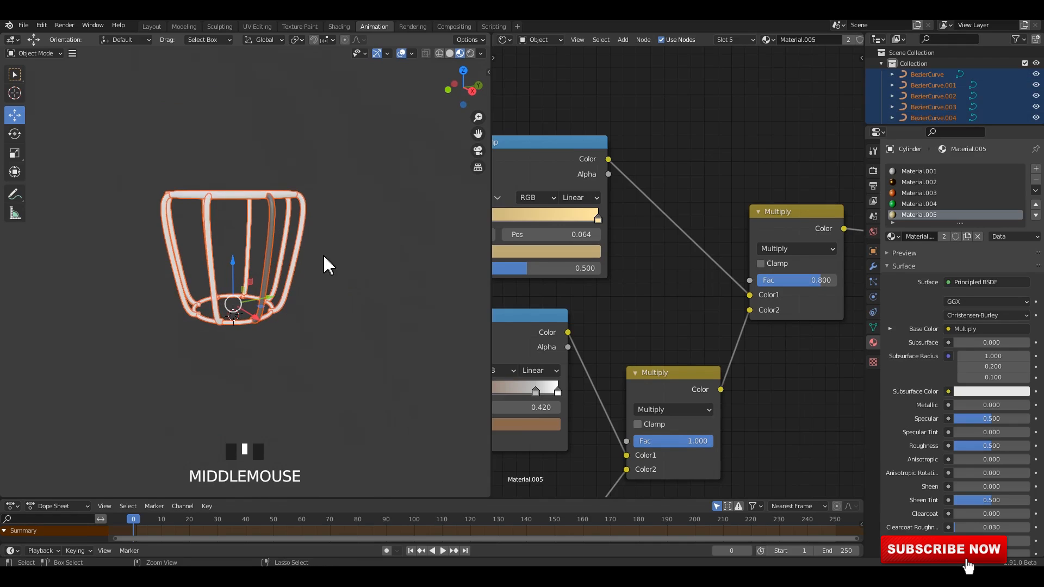
middle_click_drag(326, 263, 342, 289)
scroll(310, 227, "up", 2)
left_click(310, 226)
middle_click_drag(310, 226, 299, 200, "shift")
right_click(276, 220)
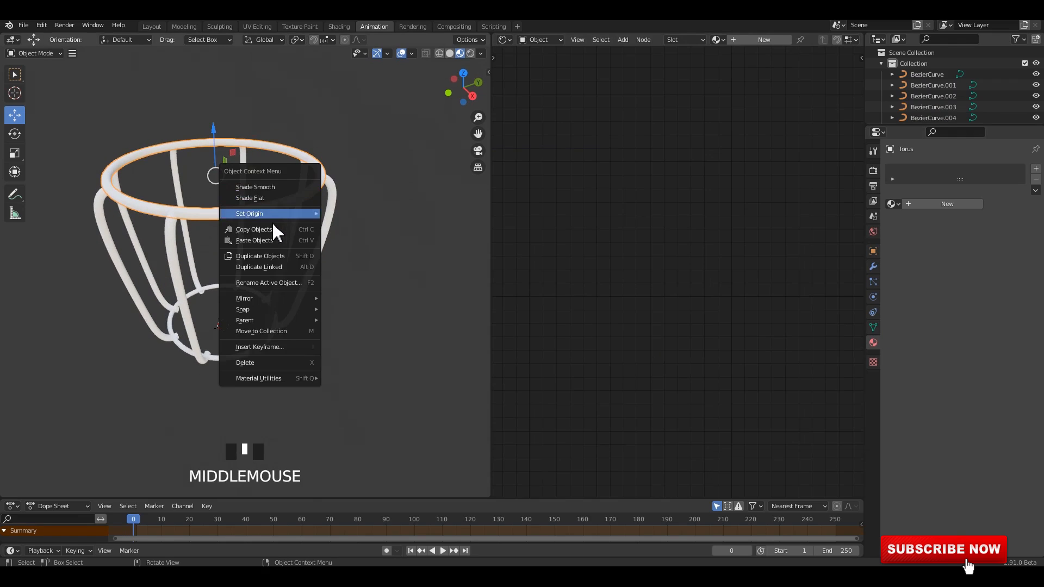
left_click(302, 197)
right_click(301, 197)
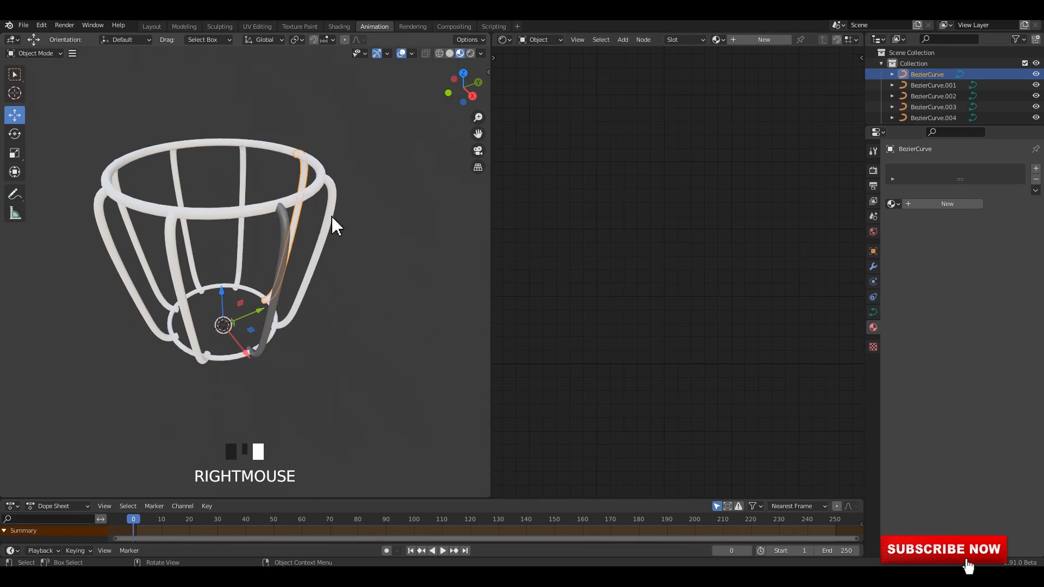
scroll(381, 230, "up", 2)
right_click(264, 223)
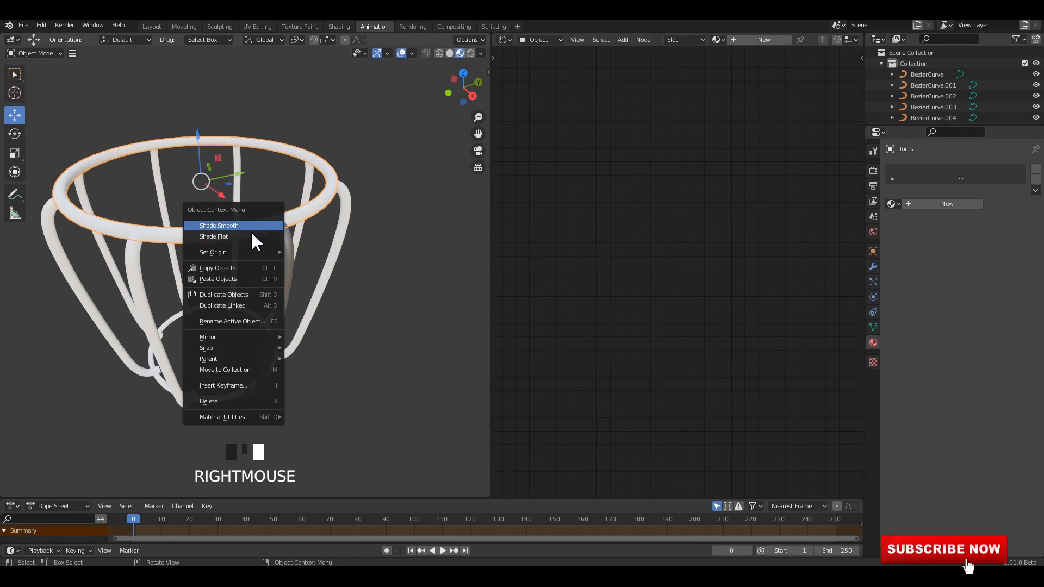
left_click(236, 341)
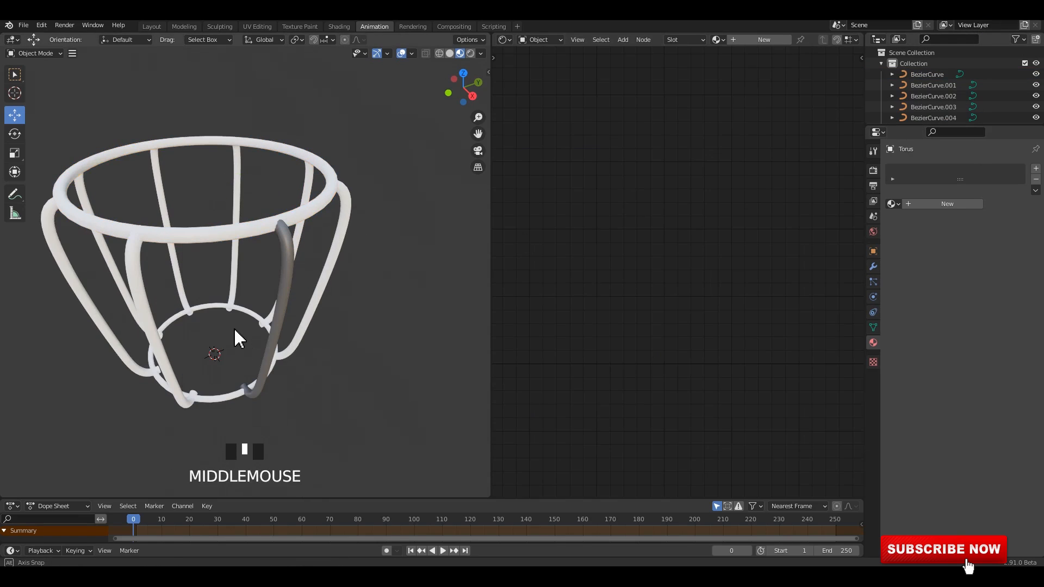
- Convert the rope curves BezierCurve.006, BezierCurve.007, BezierCurve and BezierCurve.001 to meshes
middle_click_drag(235, 340, 273, 251)
left_click(273, 252)
right_click(273, 251)
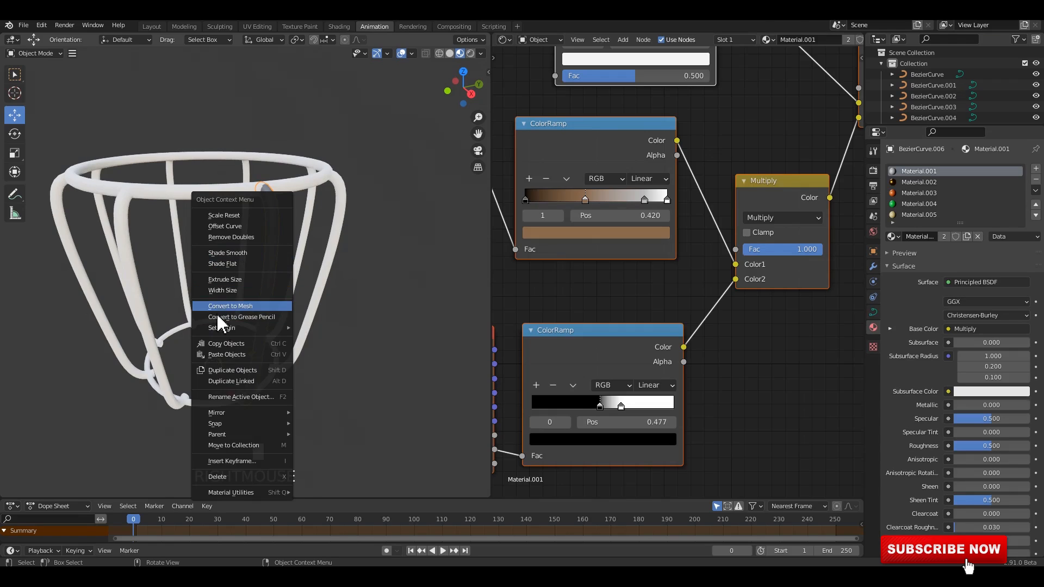
double_click(334, 256)
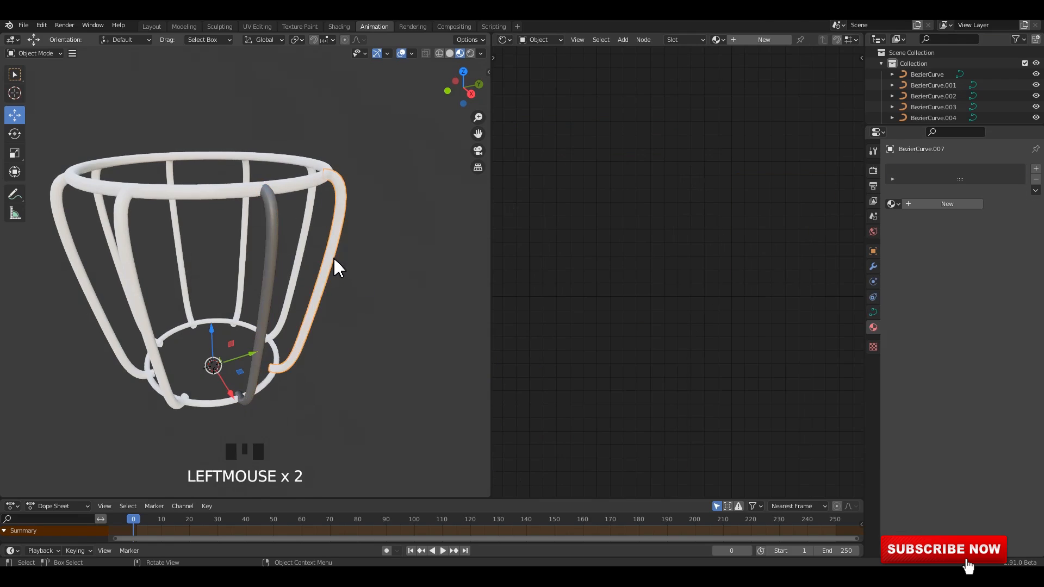
right_click(309, 221)
left_click(309, 221)
left_click(247, 227)
right_click(247, 227)
left_click(247, 228)
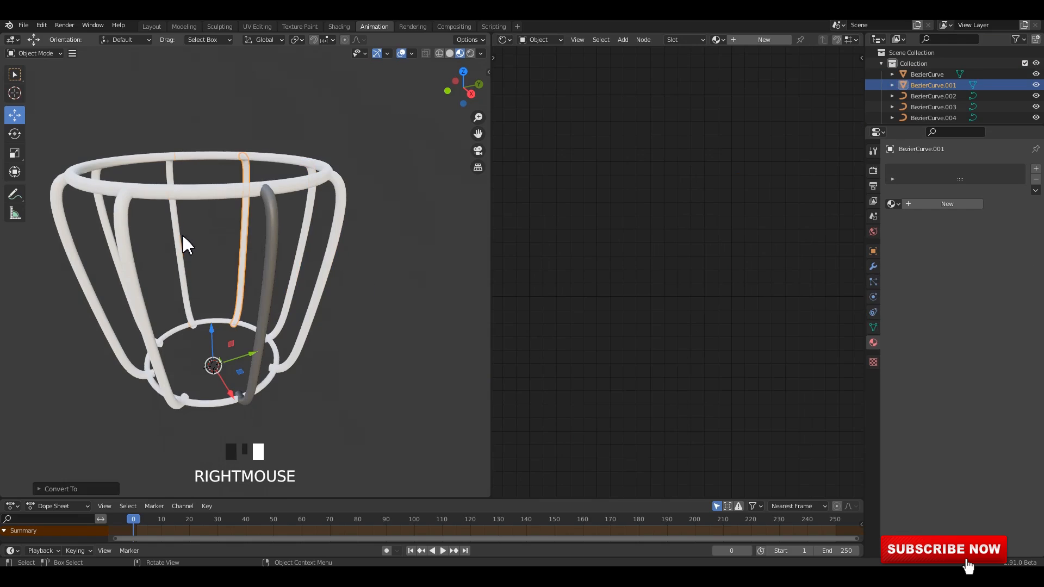
- Convert the remaining four rope curves, including BezierCurve.002 and BezierCurve.003, to meshes one after another
left_click(181, 234)
right_click(182, 235)
left_click(182, 236)
middle_click_drag(182, 236, 106, 244)
left_click(104, 246)
right_click(104, 246)
left_click(105, 246)
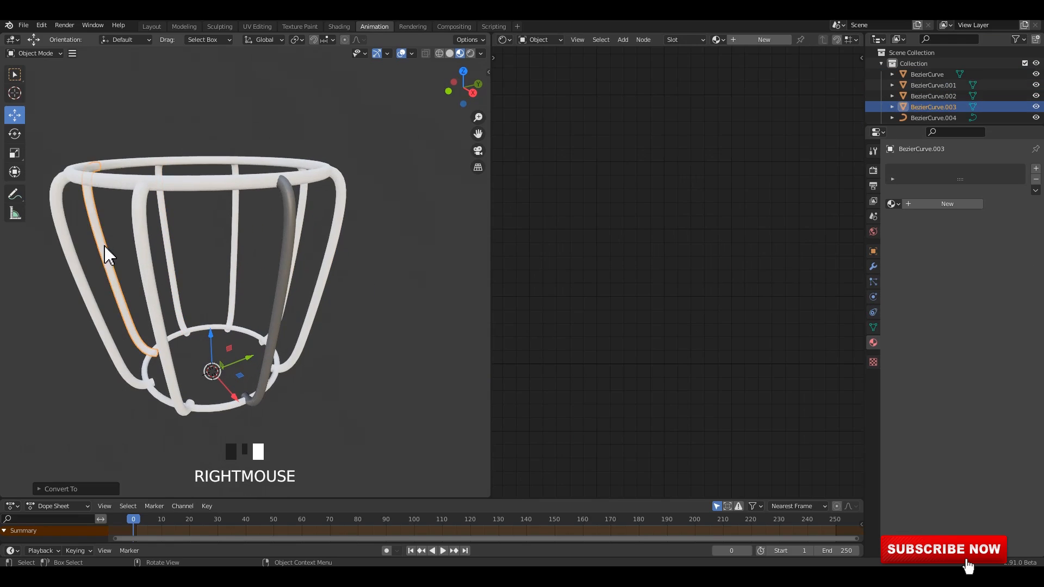
left_click(74, 254)
right_click(74, 254)
left_click(74, 253)
left_click(150, 269)
right_click(151, 270)
left_click(152, 270)
- Join all ropes and rings into one object, apply its transforms and save the file
scroll(320, 292, "down", 3)
left_click_drag(366, 159, 76, 373)
middle_click_drag(217, 280, 204, 272)
key("ctrl+j")
key("ctrl+a")
left_click(333, 245)
key("ctrl+s")
middle_click_drag(332, 237, 301, 224)
left_click(309, 224)
scroll(308, 224, "up", 1)
key("ctrl+s")
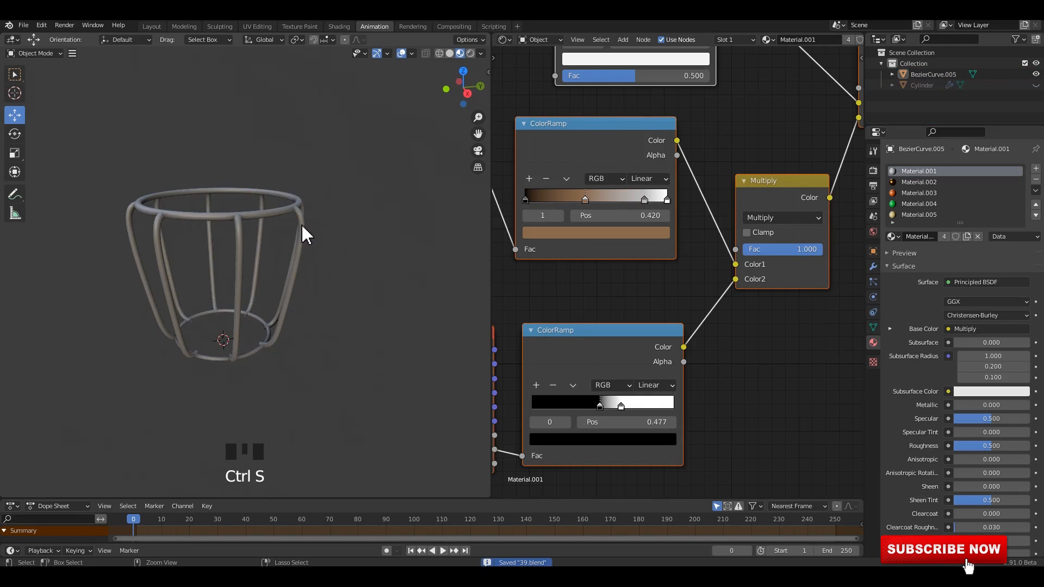
- Remove every material slot from the joined rope frame except the gold Material.002
left_click(299, 222)
left_click(1036, 179)
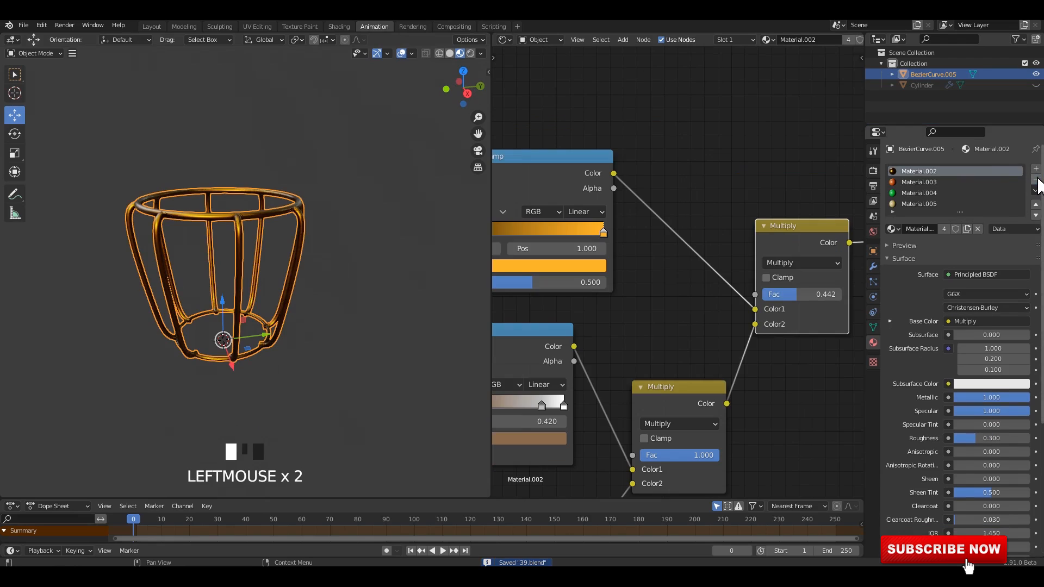
scroll(947, 218, "up", 2)
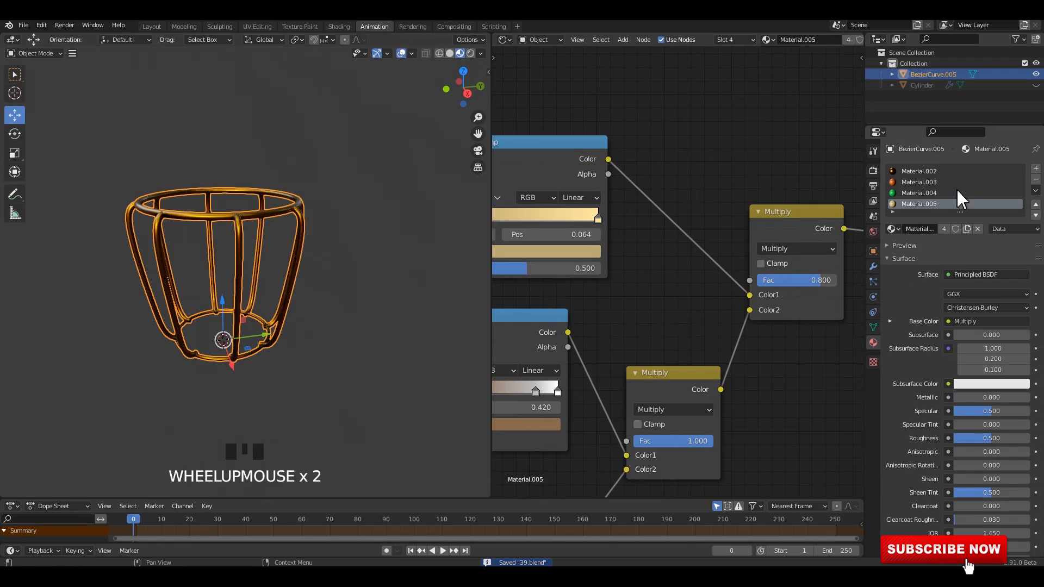
left_click(1036, 180)
left_click(1036, 180)
left_click(1036, 180)
left_click(337, 286)
left_click(405, 280)
scroll(357, 282, "up", 2, "ctrl")
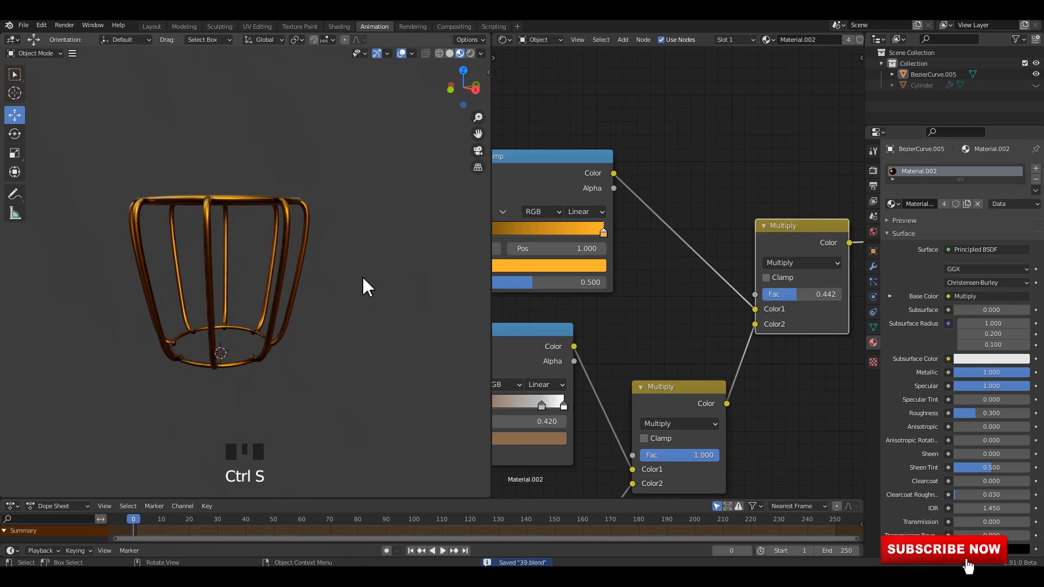
- Unhide the Cylinder drum body and save the file
scroll(368, 274, "down", 1)
left_click_drag(368, 275, 332, 269)
key("slash")
middle_click_drag(389, 238, 317, 272)
scroll(390, 244, "up", 1)
left_click(1035, 85)
scroll(381, 275, "up", 1)
key("ctrl+s")
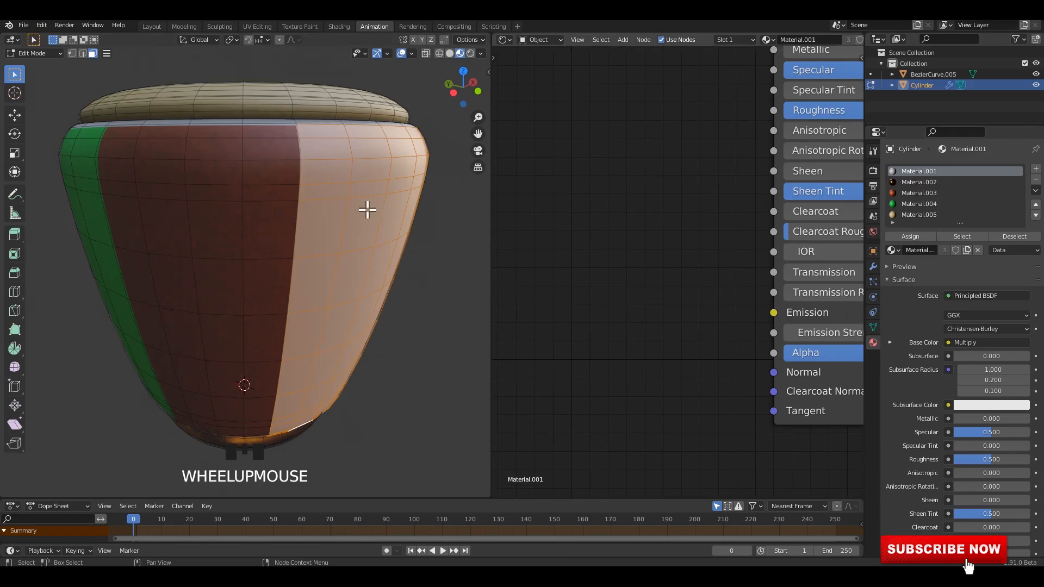
- Assign the green Material.004 to the selected uncoloured panel faces of the drum and return to Object Mode
middle_click_drag(366, 207, 309, 181)
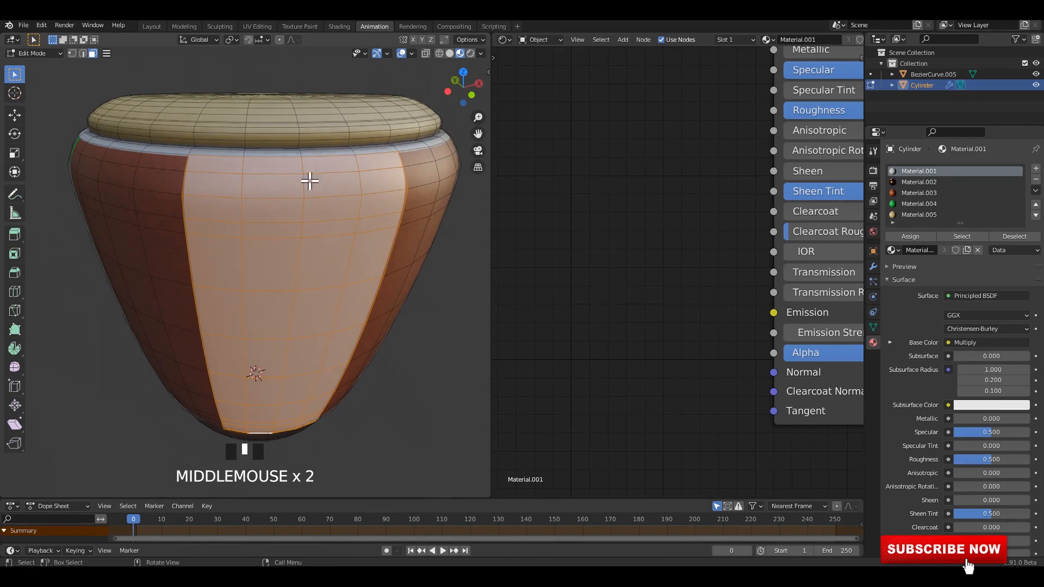
left_click(919, 204)
left_click(910, 237)
key("Tab")
left_click(373, 334)
- Leave local view to show the drum body with the rope frame and save the file
scroll(373, 326, "down", 2)
middle_click_drag(373, 326, 316, 285, "shift")
left_click(335, 262)
key("slash")
left_click(394, 331)
scroll(310, 261, "down", 1)
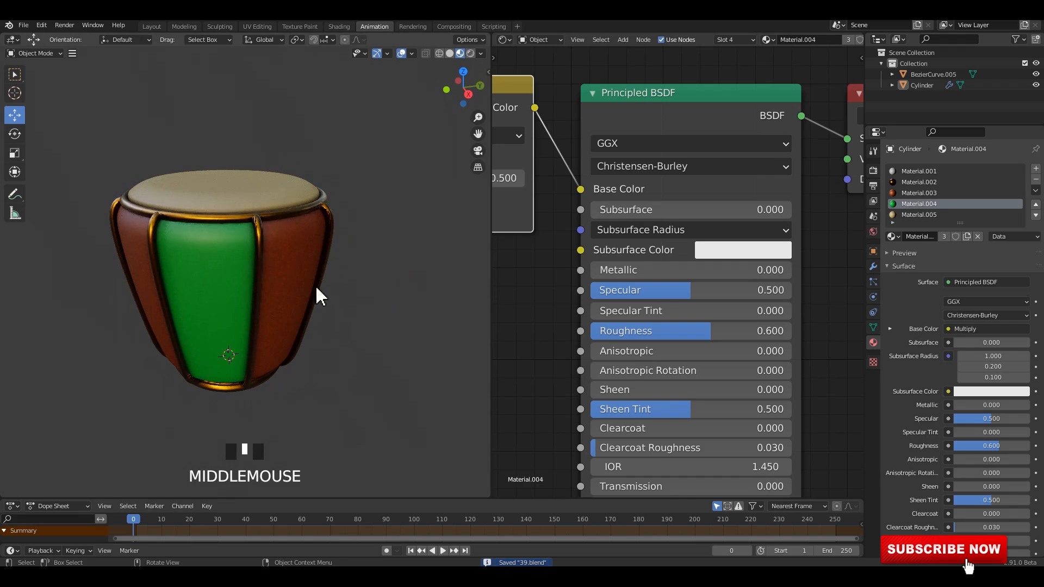
key("ctrl+s")
middle_click_drag(312, 217, 304, 269)
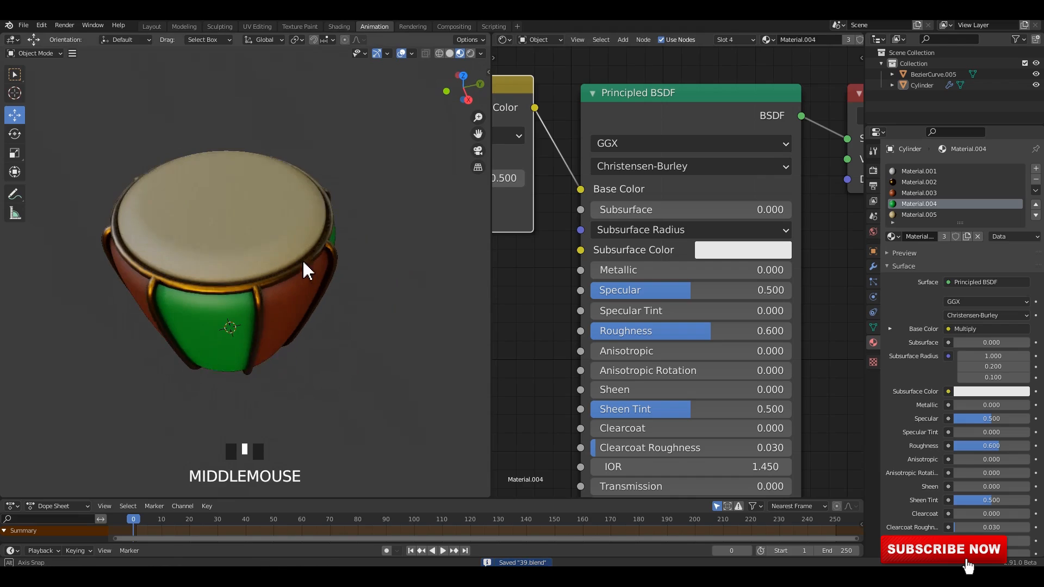
- Change the Shader Editor area into a second 3D Viewport
left_click(503, 38)
left_click(533, 140)
left_click(504, 39)
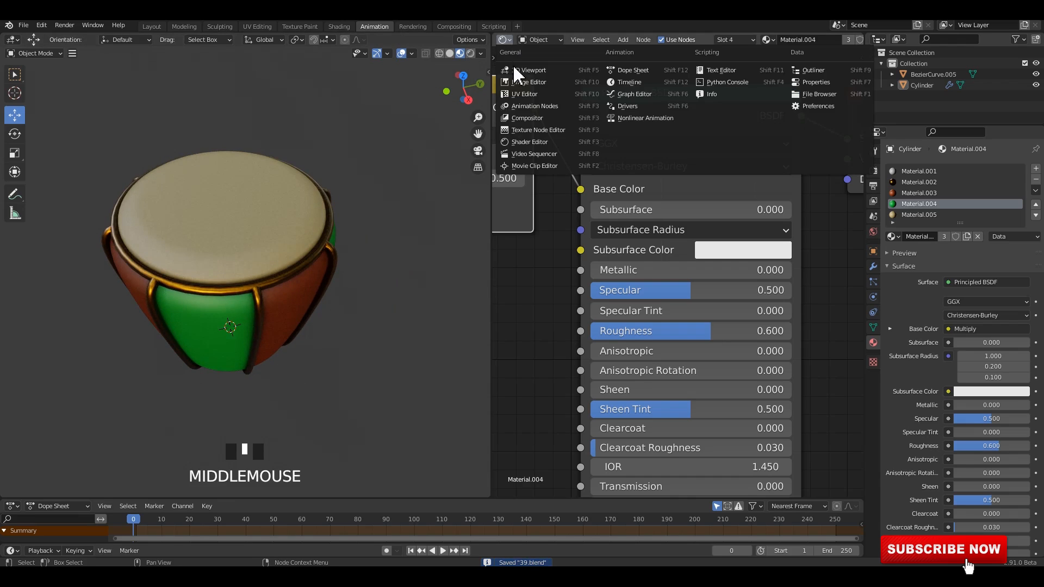
left_click(523, 70)
scroll(624, 243, "up", 4)
middle_click_drag(624, 243, 622, 279, "shift")
- Join the rope frame and drum body into one object and apply its transforms so the origin sits at the world origin
left_click_drag(554, 159, 715, 308)
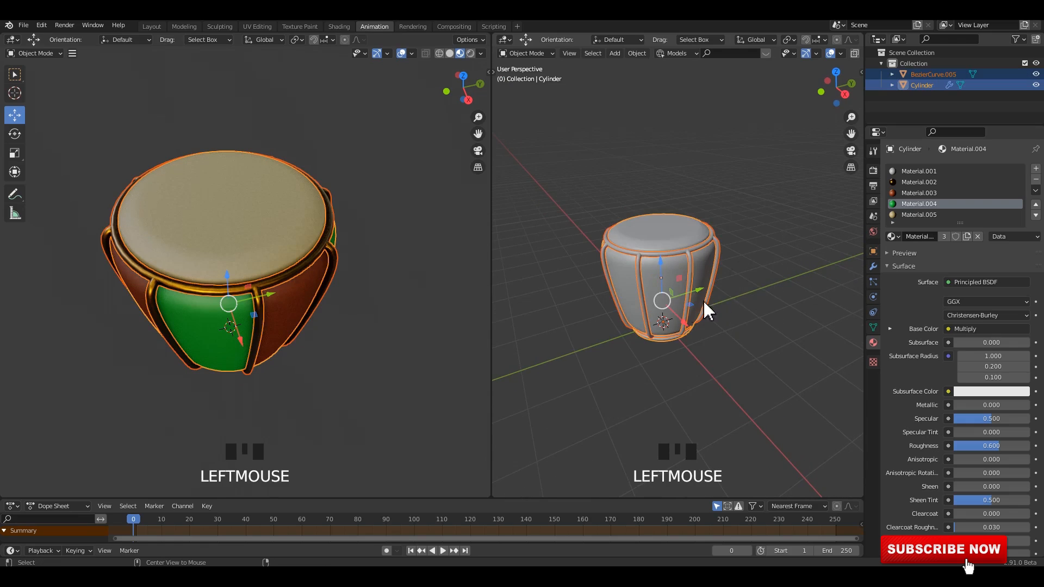
middle_click_drag(715, 308, 704, 297, "alt")
key("alt+z")
left_click(712, 291)
key("ctrl+z")
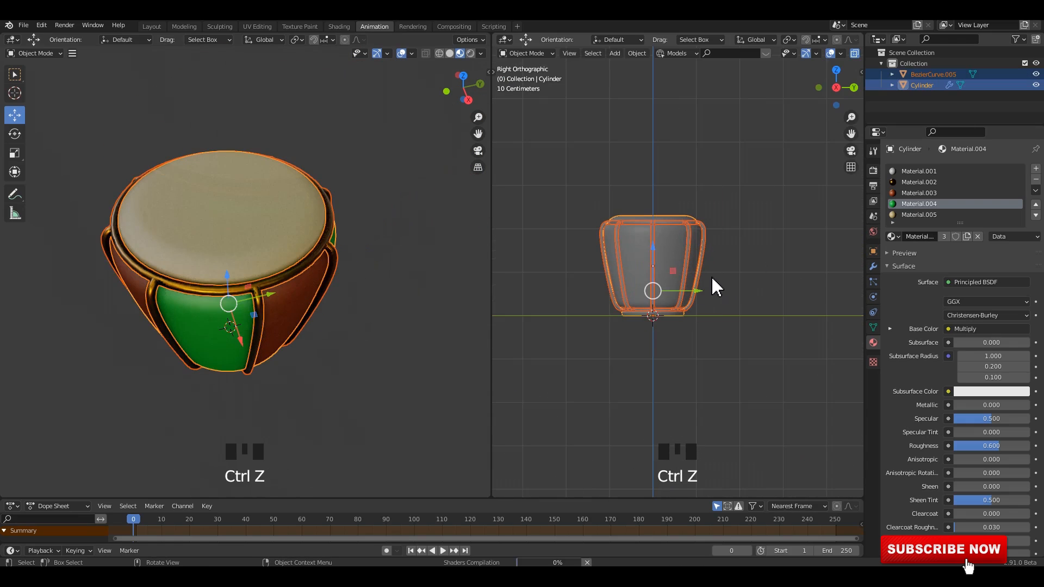
key("ctrl+j")
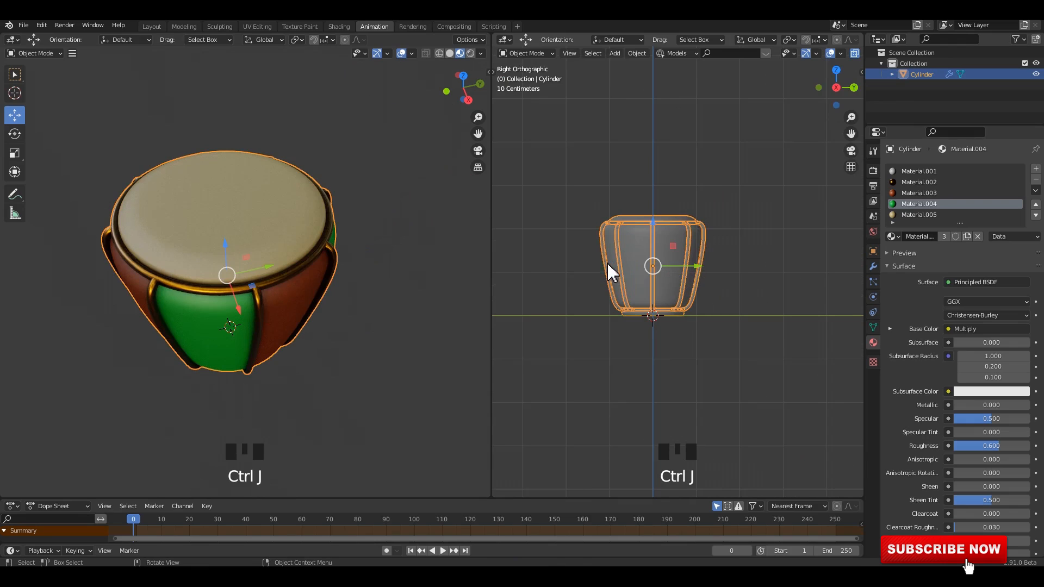
key("ctrl+a")
left_click(653, 251)
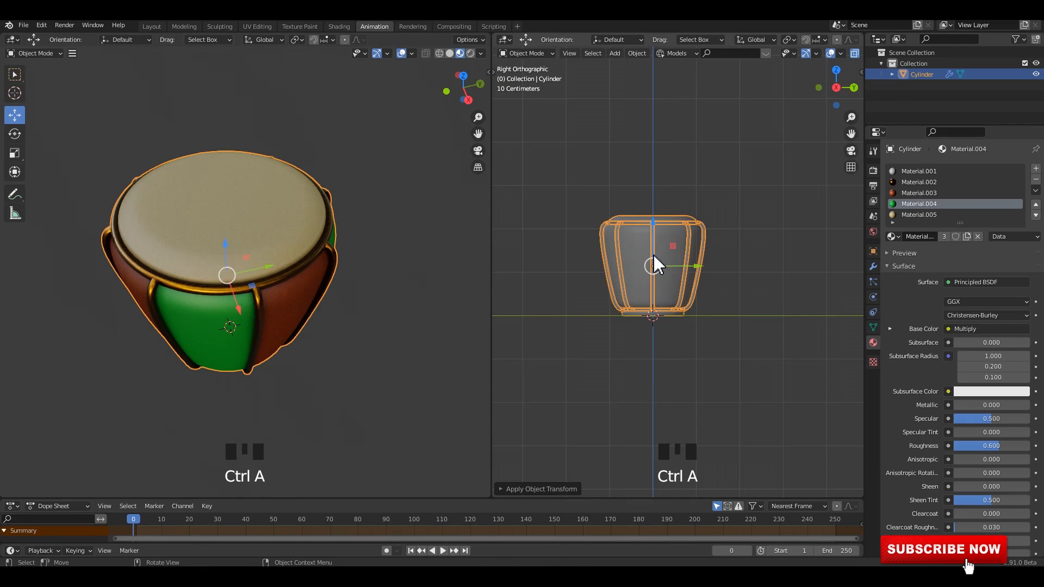
key("ctrl+a")
left_click(627, 269)
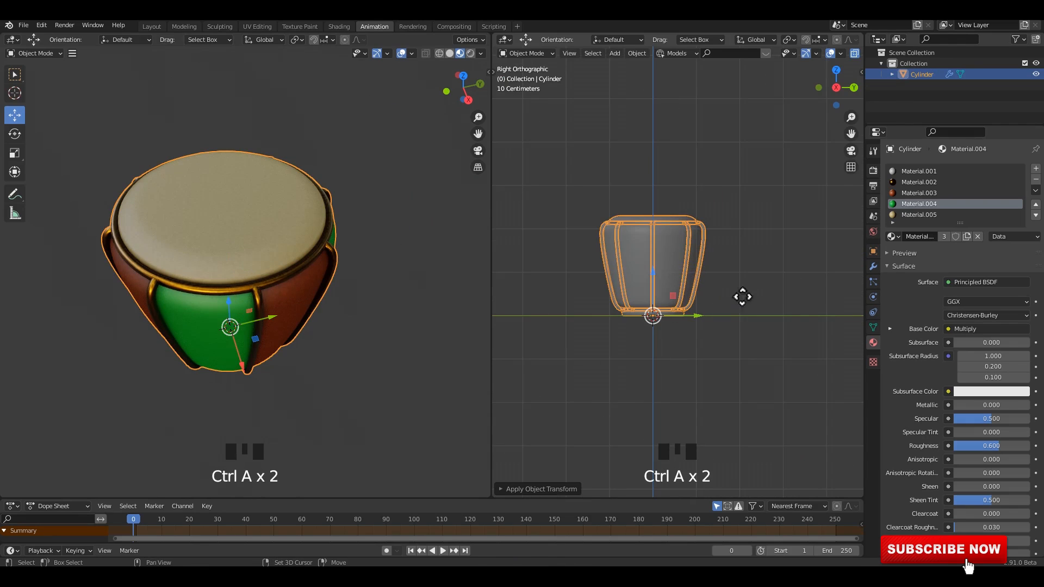
- Duplicate the drum and place the copy about 3 m to its side along the X axis
key("shift+d")
middle_click_drag(729, 298, 641, 319, "alt")
left_click(769, 333)
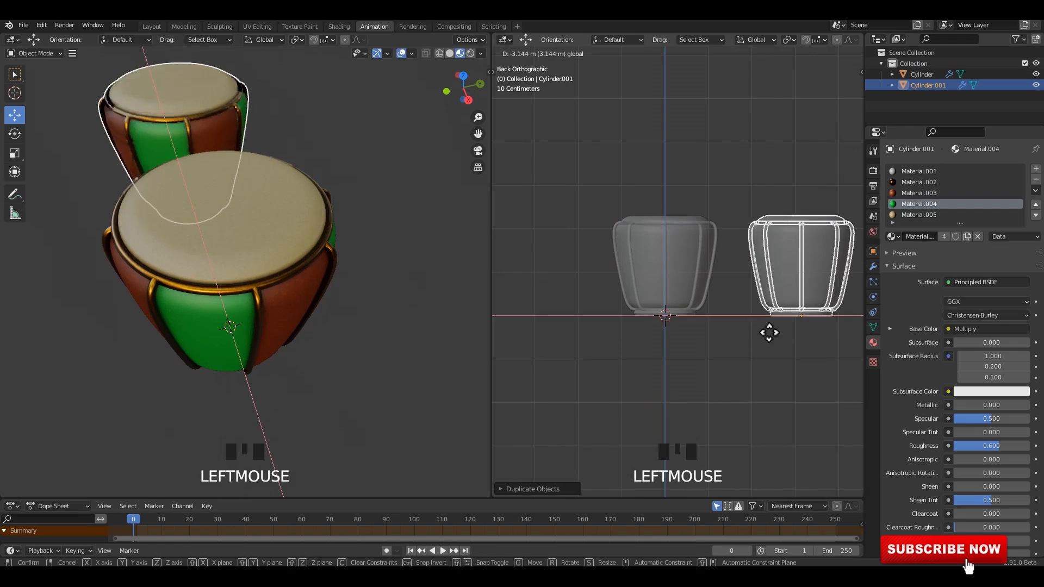
left_click(770, 339)
- Tip the duplicated drum onto its side, adjusting its rotation and height so it rests on the ground line
middle_click_drag(770, 338, 716, 316, "shift")
key("r")
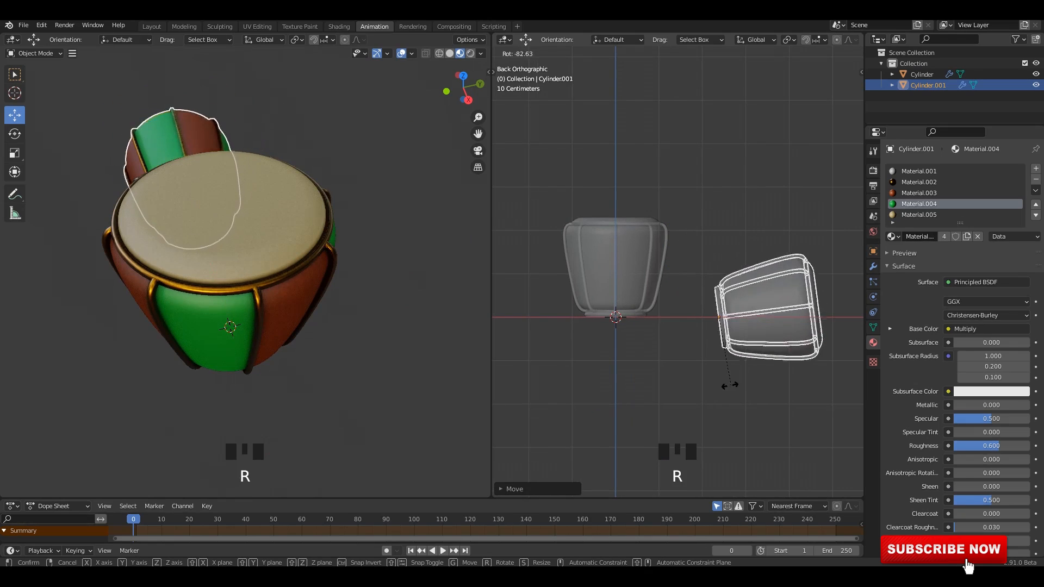
left_click(766, 260)
left_click_drag(718, 282, 720, 240)
middle_click_drag(811, 289, 795, 291, "shift")
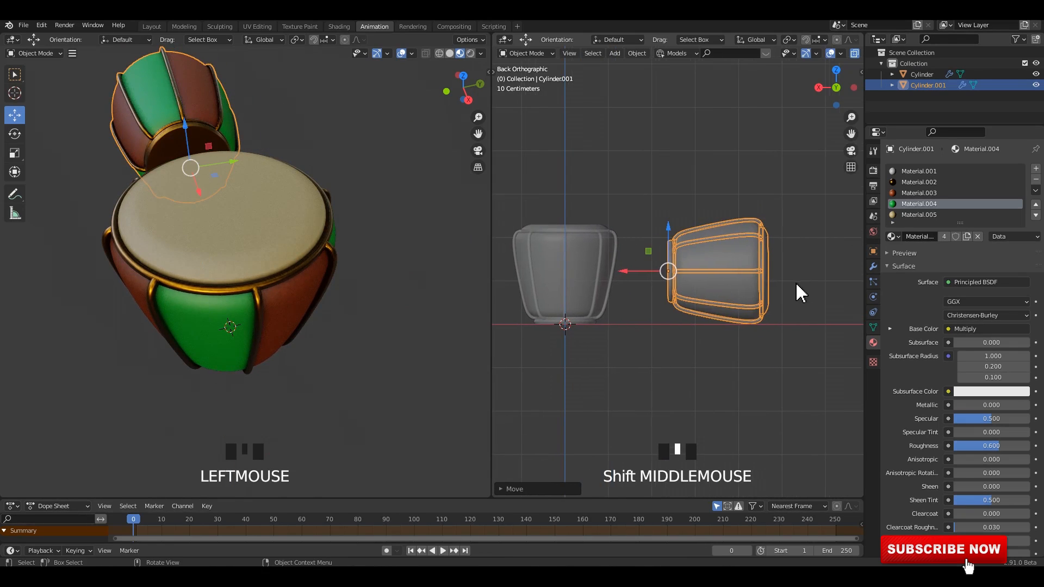
key("r")
left_click(811, 274)
left_click_drag(670, 233, 671, 244)
key("r")
left_click(795, 267)
scroll(772, 274, "up", 1)
middle_click_drag(782, 265, 769, 269, "shift")
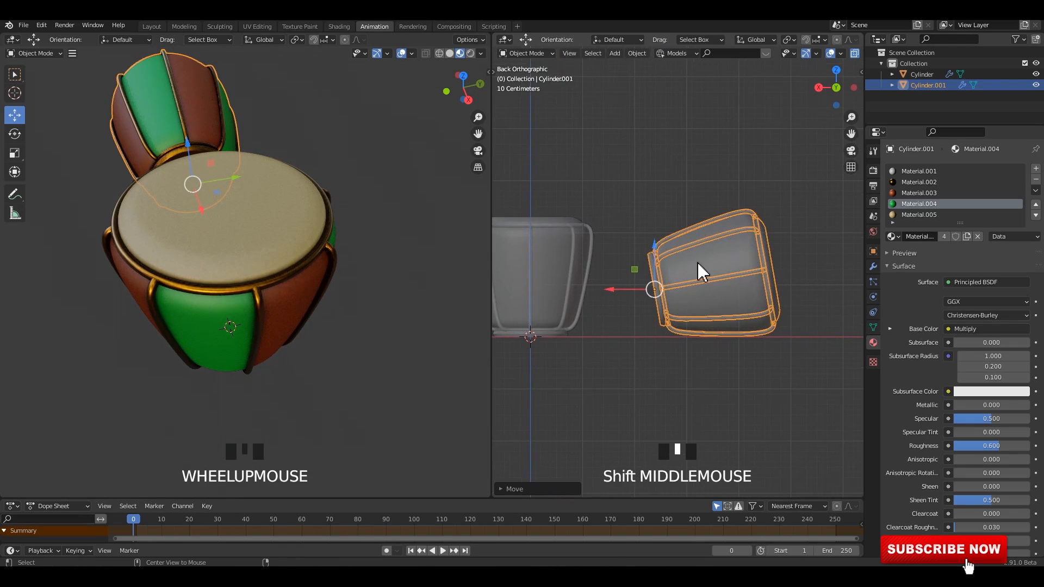
- In top view, turn the tipped drum so its drumhead faces forward and move it close to the upright drum
middle_click_drag(697, 260, 720, 278, "alt")
middle_click_drag(797, 260, 807, 294, "shift")
key("r")
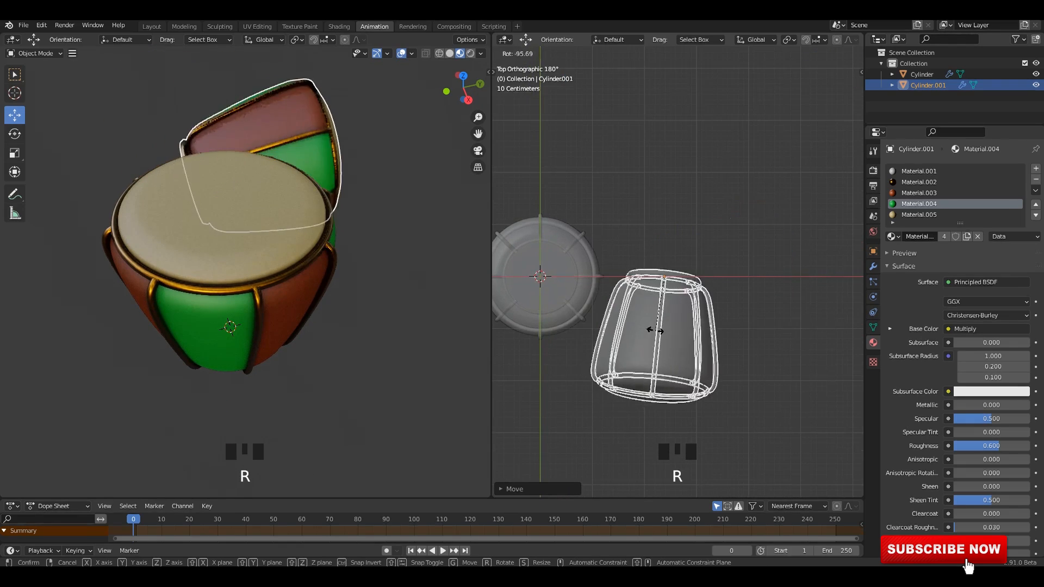
left_click(672, 286)
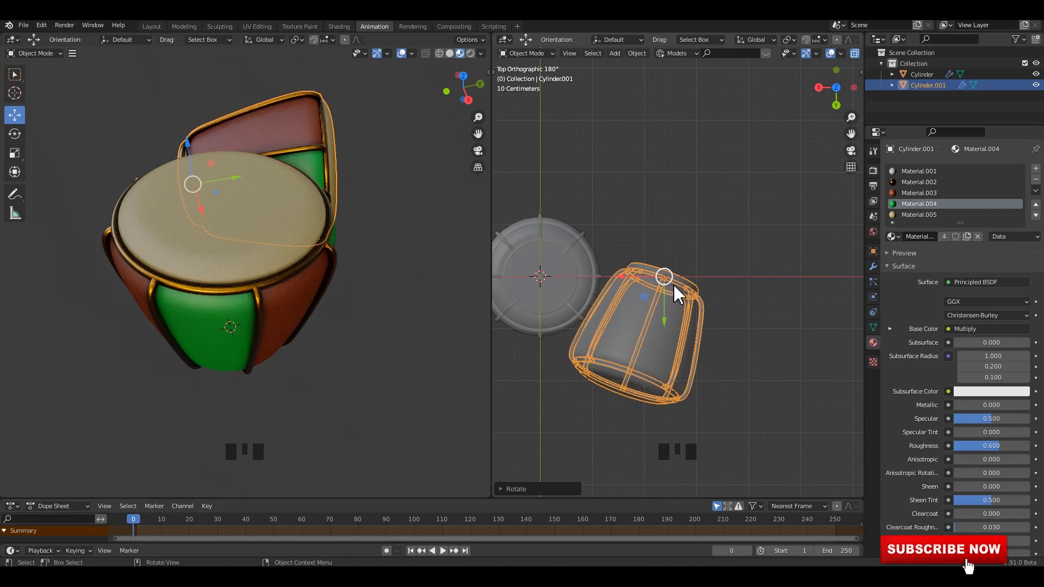
left_click_drag(668, 325, 674, 292)
scroll(761, 280, "up", 2)
key("r")
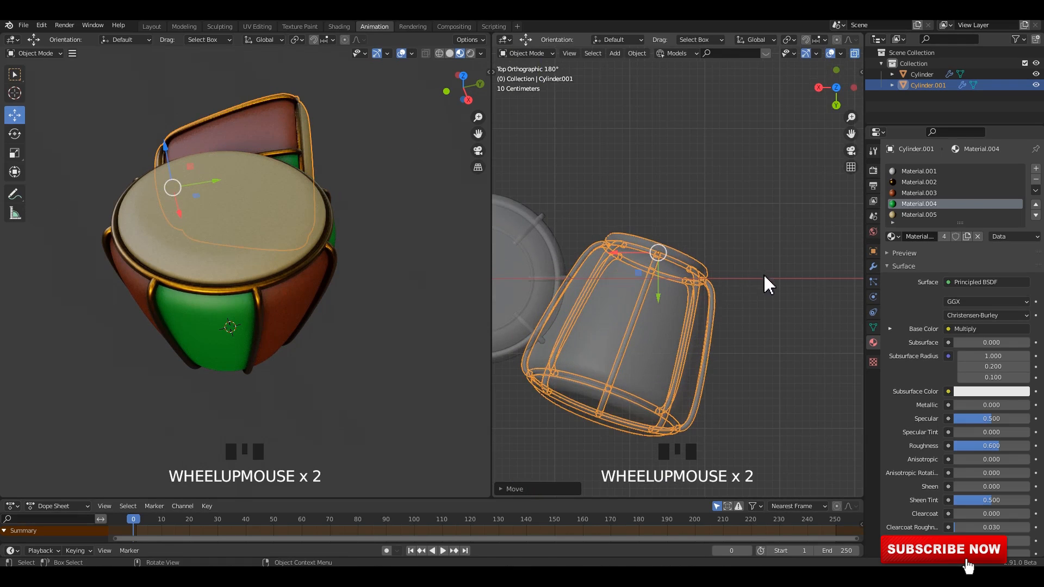
left_click(783, 269)
- Save the file and preview the two drums in rendered shading
scroll(364, 234, "down", 2)
middle_click_drag(349, 223, 316, 217)
left_click(363, 157)
scroll(326, 199, "up", 2)
key("ctrl+s")
left_click(471, 52)
- Add a ground plane under the drums, scaled to 5 and rounded with a level 5 subdivision, and save the file
mouse_move(565, 217)
middle_mouse_down()
mouse_move(615, 222)
mouse_move(560, 147)
middle_mouse_up()
key("shift+a")
left_click(655, 146)
scroll(695, 240, "down", 2)
key("s")
left_click(706, 255)
key("ctrl+1")
key("ctrl+4")
key("ctrl+5")
middle_click_drag(713, 245, 713, 207, "alt")
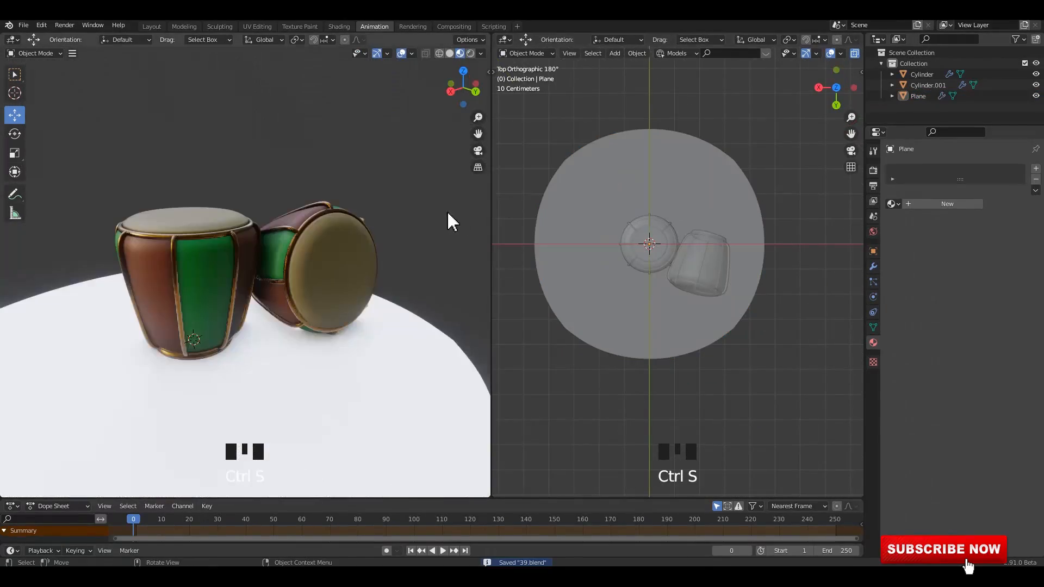
- Show rendered shading, centre both drums together on the plane and rotate the pair slightly in top view
middle_click_drag(448, 214, 410, 177)
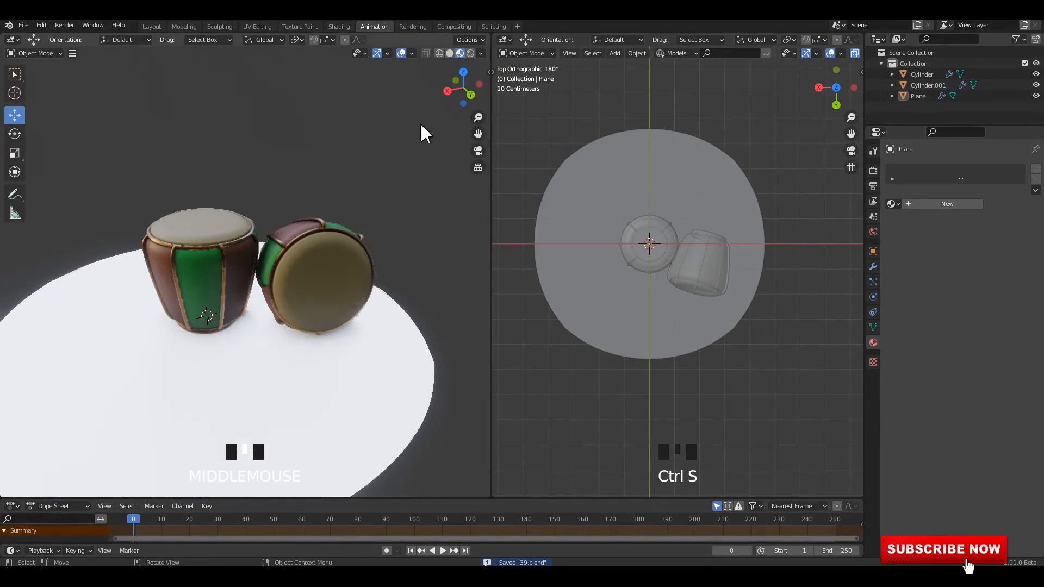
left_click(470, 53)
left_click(207, 272)
left_click(345, 289, "shift")
mouse_move(653, 245)
middle_mouse_down()
mouse_move(664, 196)
mouse_move(669, 303)
mouse_move(653, 244)
middle_mouse_up()
left_click_drag(637, 235, 605, 236)
key("r")
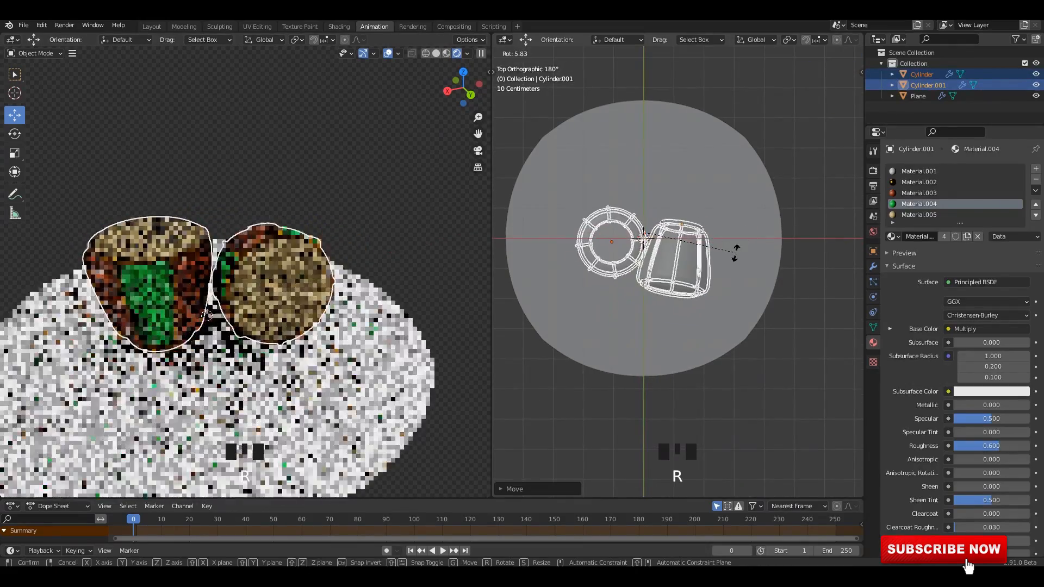
left_click(736, 249)
left_click(379, 238)
- Enable the Shadow Catcher option in the ground plane's visibility settings
middle_click_drag(379, 237, 359, 194)
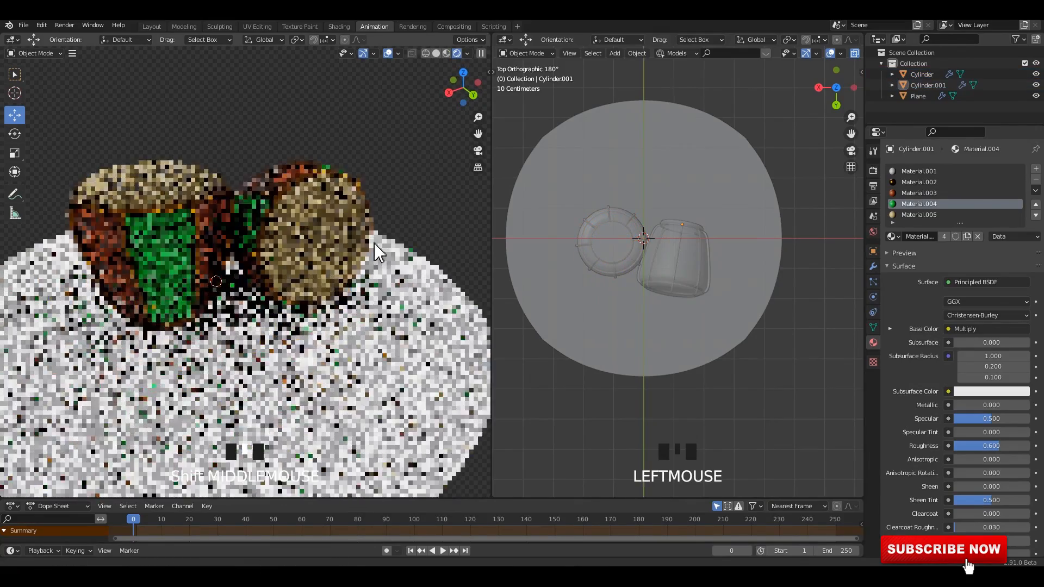
left_click(381, 253)
middle_click_drag(723, 294, 762, 234)
left_click(873, 297)
left_click(872, 282)
left_click(873, 252)
left_click(905, 415)
scroll(949, 438, "down", 2)
left_click(947, 427)
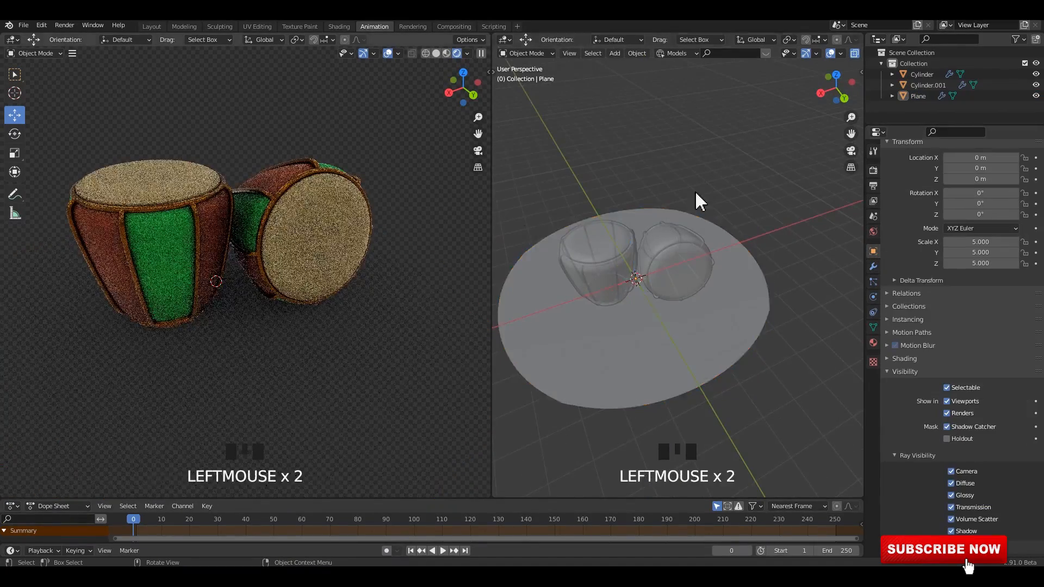
- Add an area light, scale it to about 5.16, and raise and tilt it towards the drums in side view
key("shift+a")
mouse_move(597, 305)
left_click(700, 360)
middle_click_drag(779, 294, 750, 294, "alt")
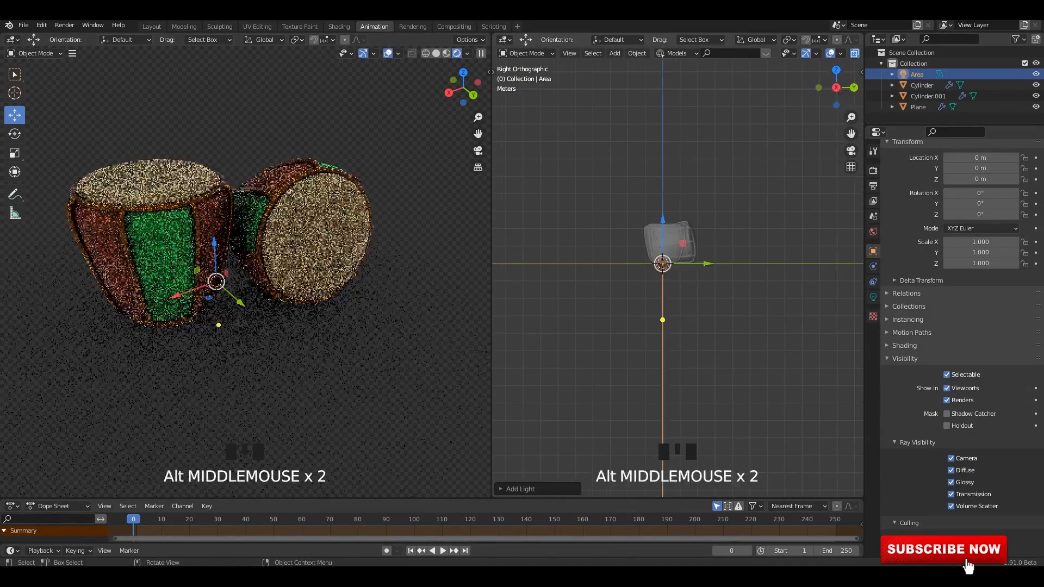
key("s")
left_click(566, 345)
key("g")
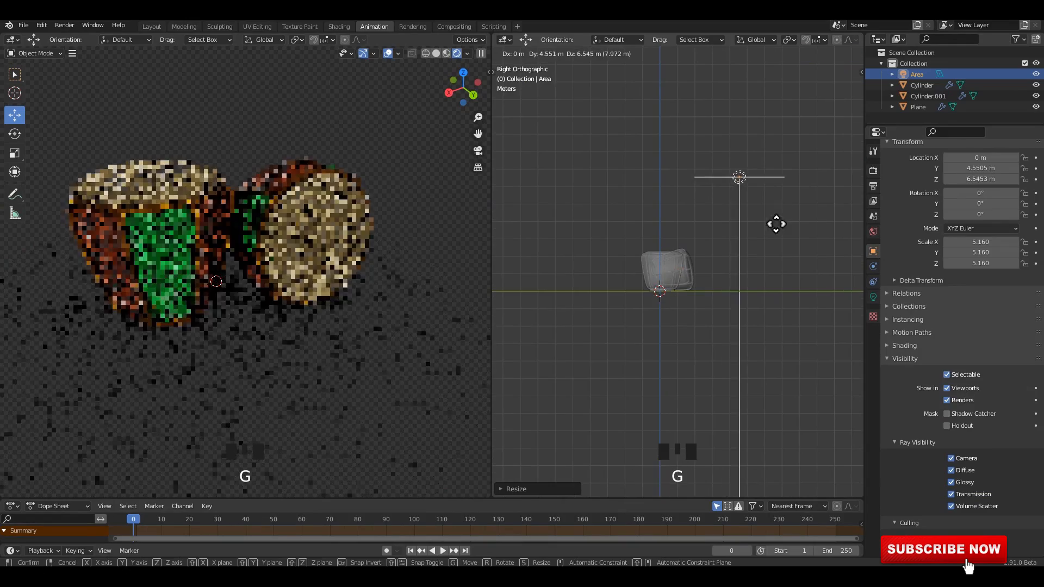
left_click(735, 270)
- In top view, move the area light diagonally off the plane and rotate it about 32° to aim at the drums
middle_click_drag(735, 271, 761, 261, "alt")
middle_click_drag(761, 261, 783, 249, "shift")
key("g")
left_click(794, 244)
key("r")
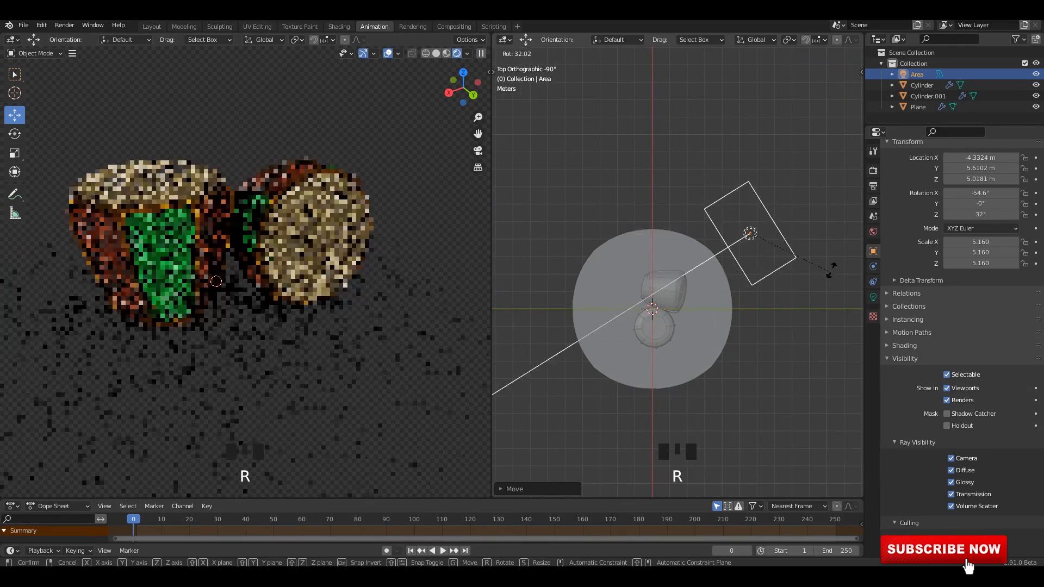
left_click(824, 269)
- Set the area light's power to 100 W
middle_click_drag(824, 269, 669, 180)
left_click(874, 297)
double_click(986, 240)
type("100")
key("Return")
- Duplicate the area light to the opposite side of the drums and rotate the copy to aim at them
key("shift+d")
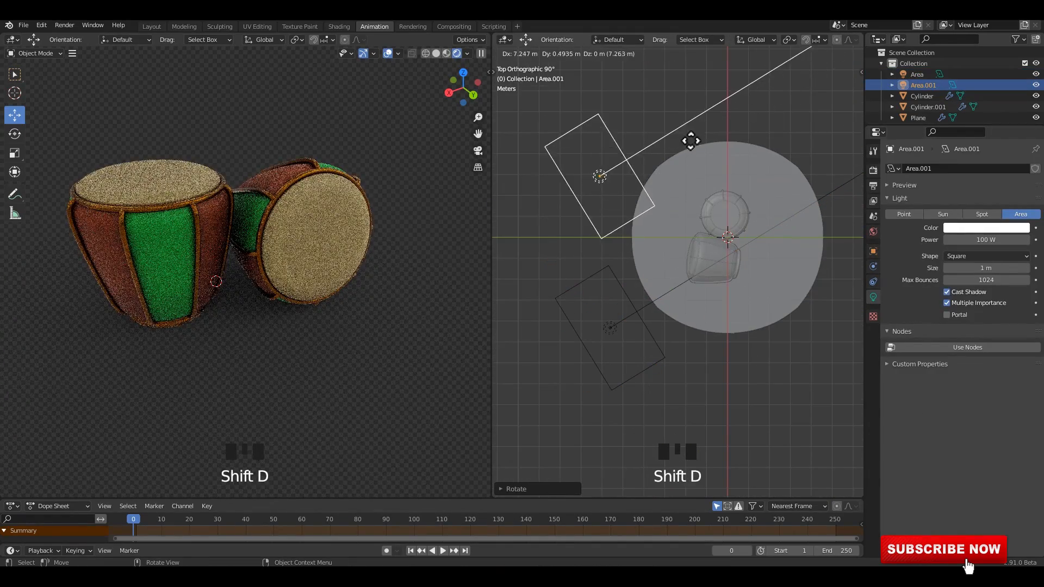
left_click(697, 88)
key("r")
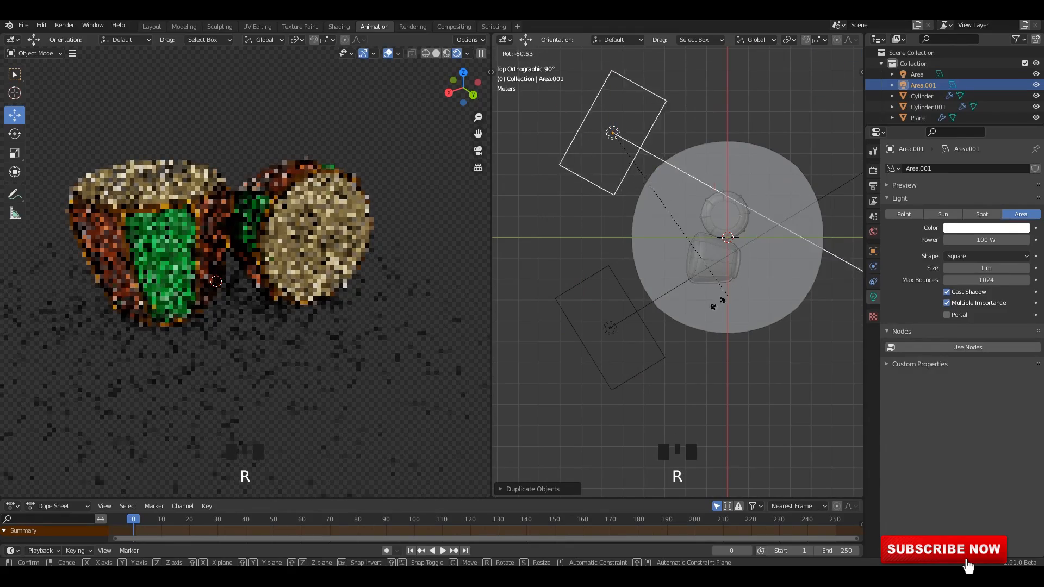
key("g")
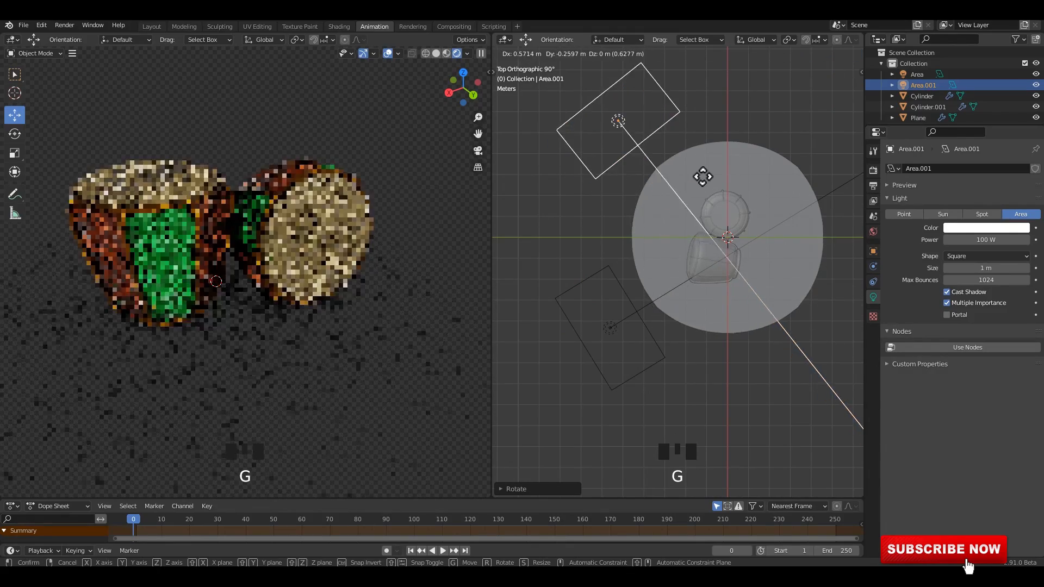
left_click(702, 188)
- Set the strength of the world's studio022.hdr background to 1.500
left_click(873, 232)
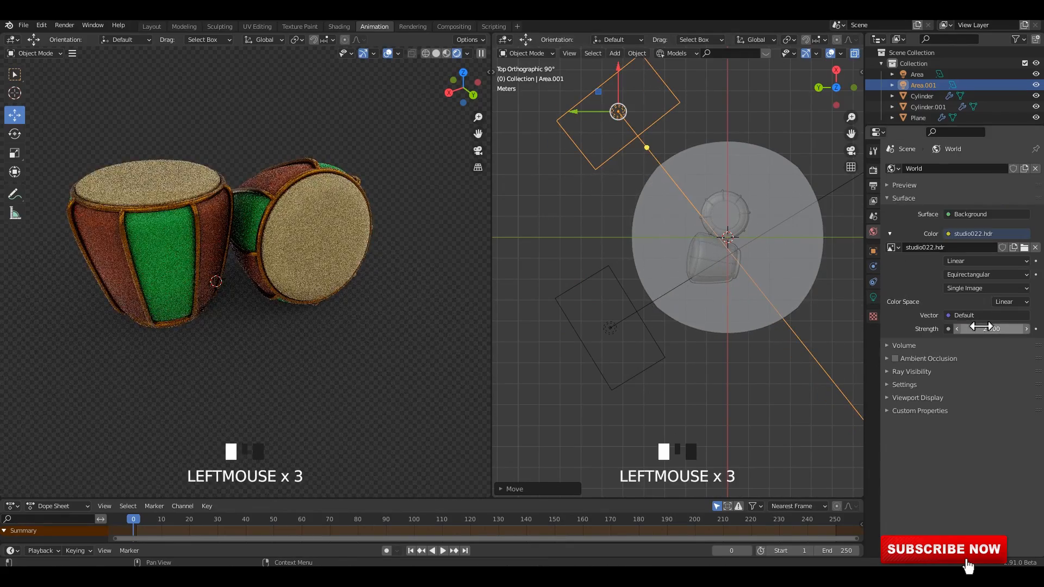
left_click_drag(984, 328, 974, 329)
middle_click_drag(816, 245, 790, 174)
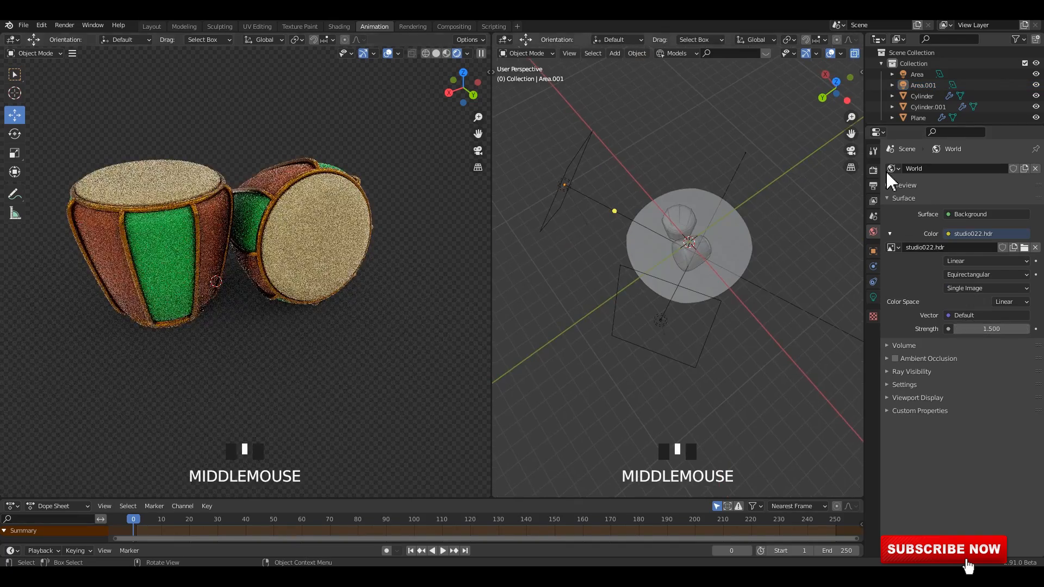
- Enable adaptive sampling and turn on denoising for both render and viewport in the Cycles sampling settings
left_click(874, 170)
left_click(903, 281)
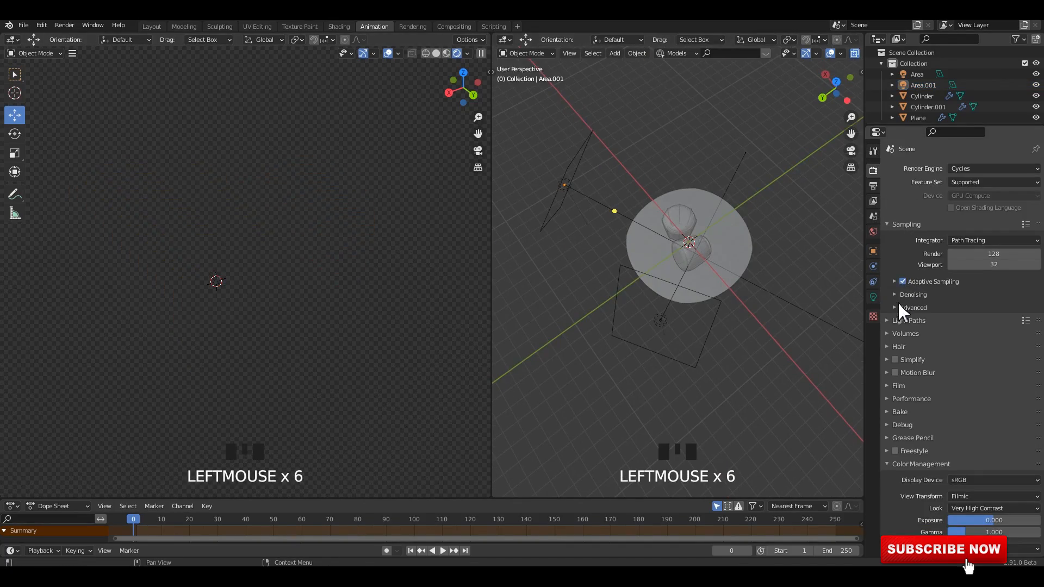
left_click(898, 296)
left_click(951, 310)
left_click(950, 324)
left_click(894, 297)
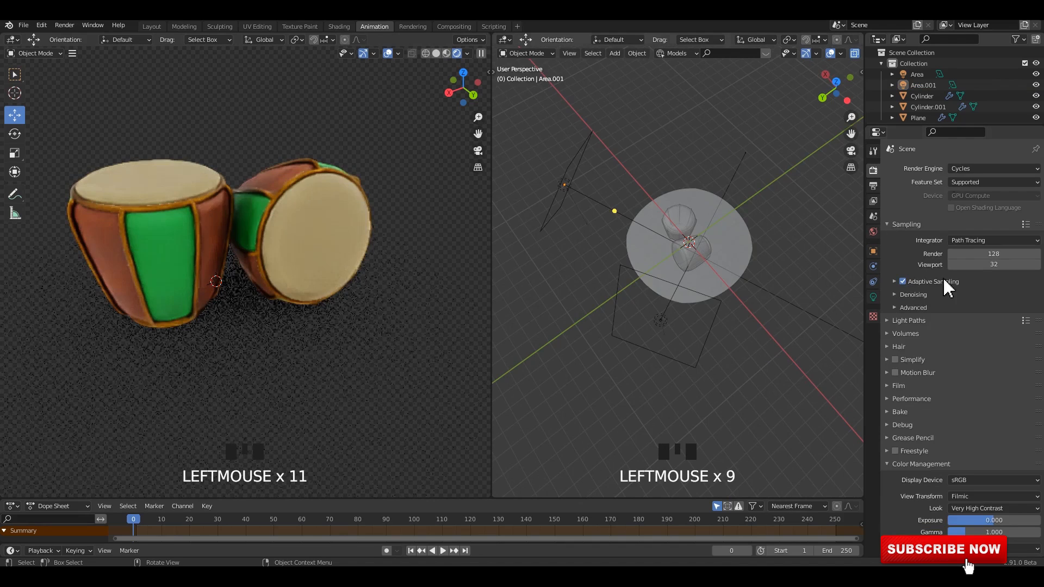
- Switch the render engine to Eevee
left_click(963, 169)
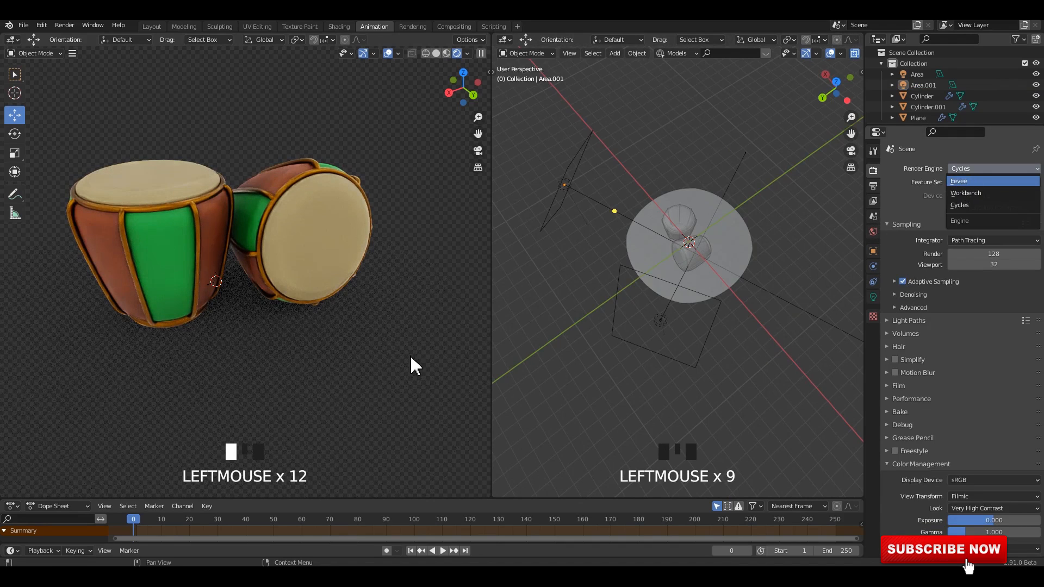
middle_click_drag(431, 191, 366, 252, "shift")
left_click(392, 308)
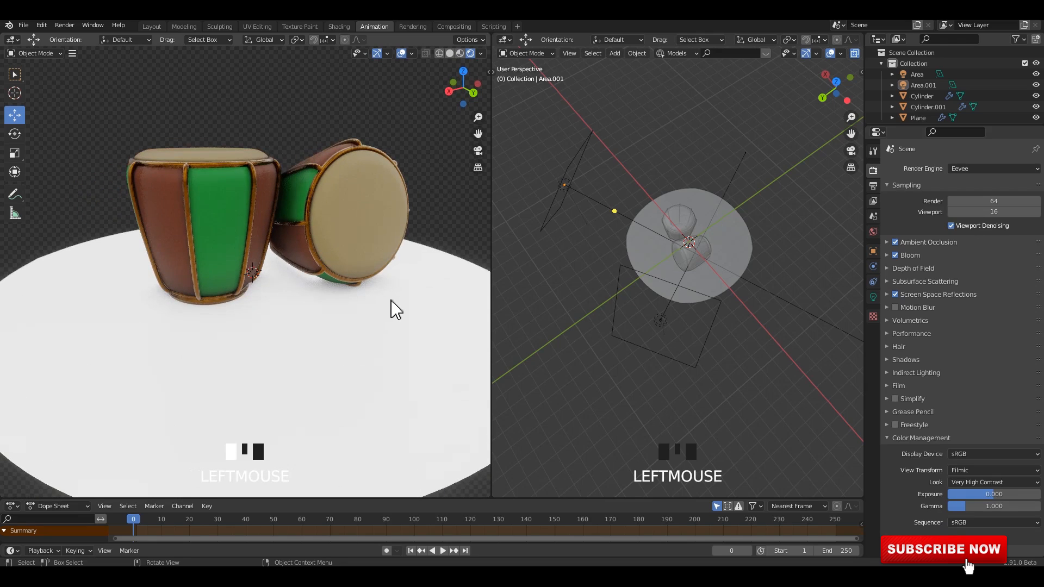
- Open the Shading workspace, select the ground plane and create a new material for it
left_click(403, 27)
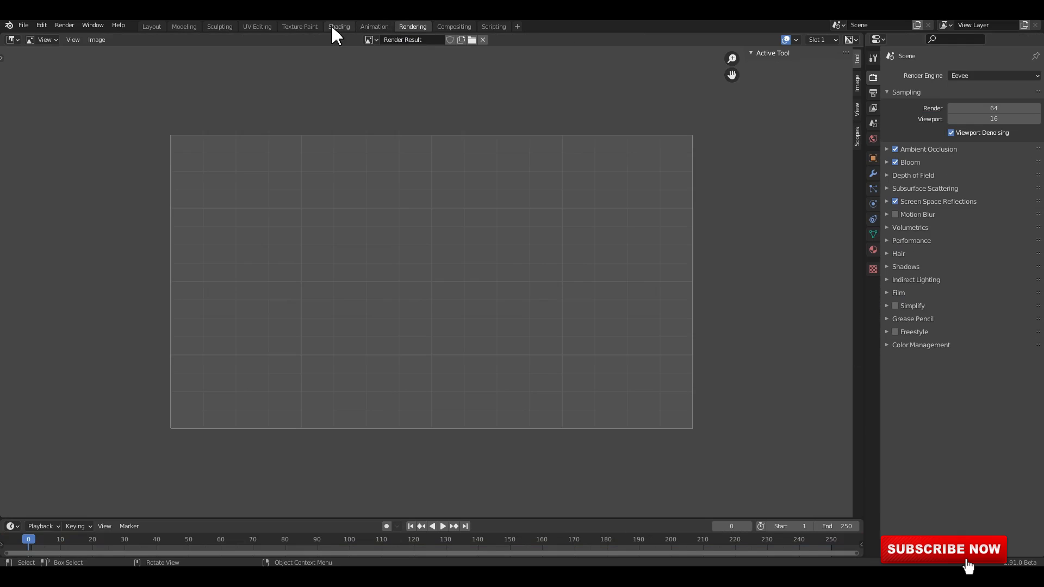
left_click(339, 27)
scroll(579, 242, "up", 4)
left_click(589, 257)
left_click(627, 295)
scroll(627, 296, "down", 3)
left_click(550, 339)
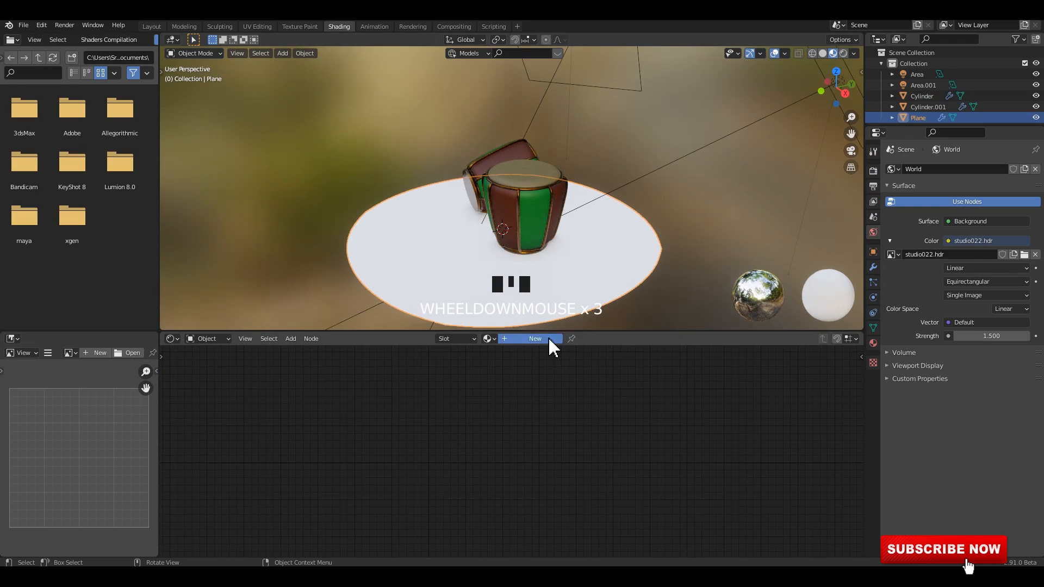
- Darken the plane material's base colour to dark grey and set its roughness to 0.673
left_click(523, 393)
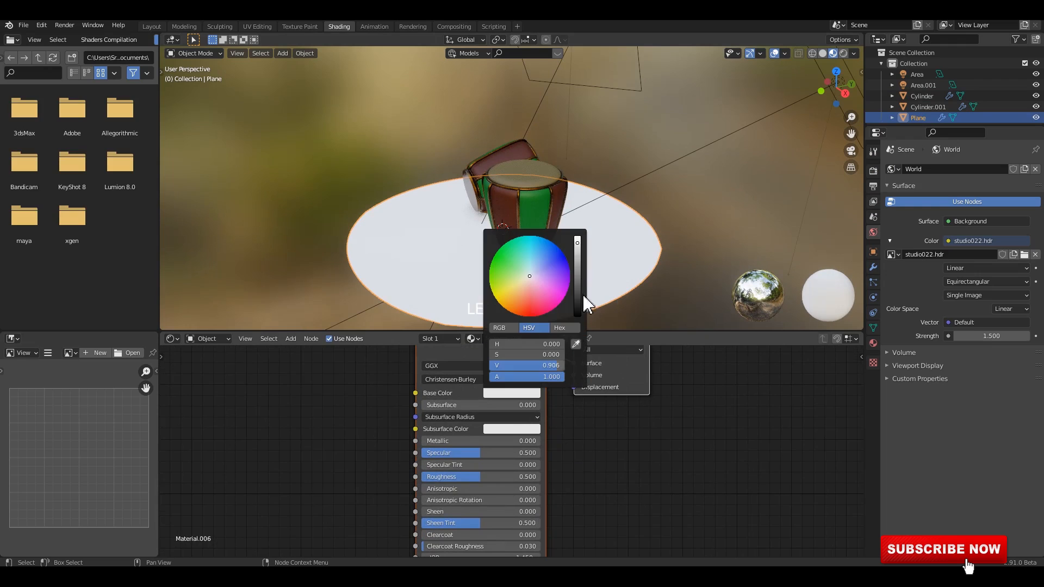
left_click_drag(579, 243, 578, 296)
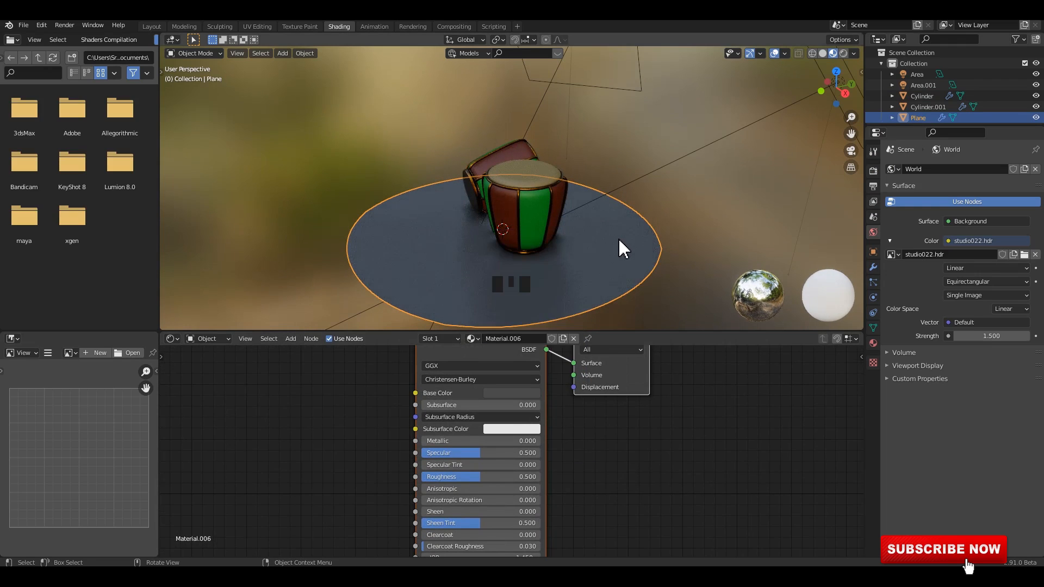
scroll(624, 246, "up", 2)
middle_click_drag(622, 243, 526, 385)
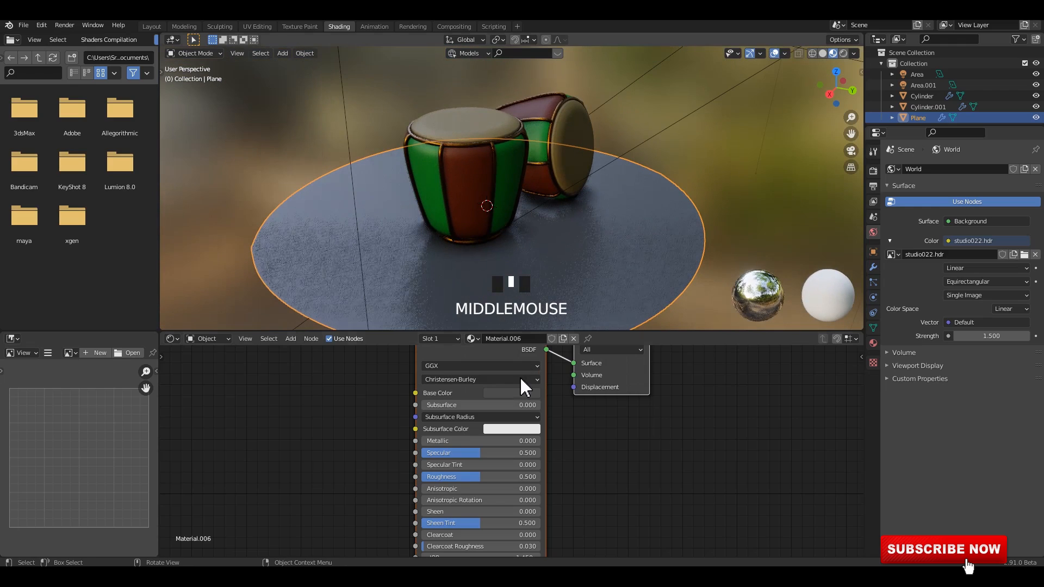
left_click_drag(475, 477, 504, 477)
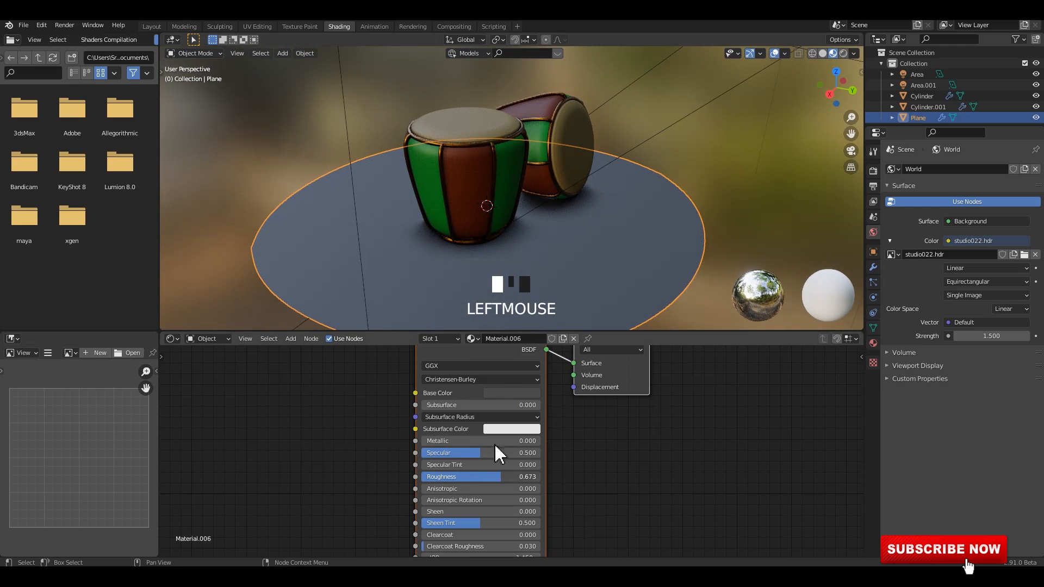
- Switch to the Layout workspace, deselect the plane and frame both drums from the front
left_click(158, 26)
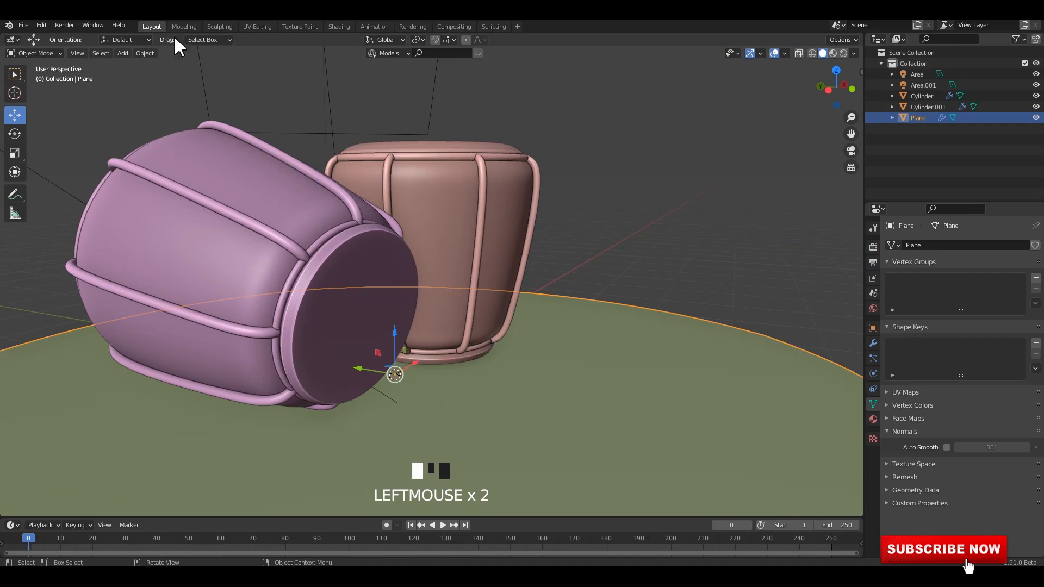
left_click(709, 210)
scroll(707, 210, "down", 4)
middle_click_drag(706, 210, 510, 210)
scroll(534, 217, "up", 3)
scroll(534, 217, "up", 1)
middle_click_drag(800, 77, 777, 95, "shift")
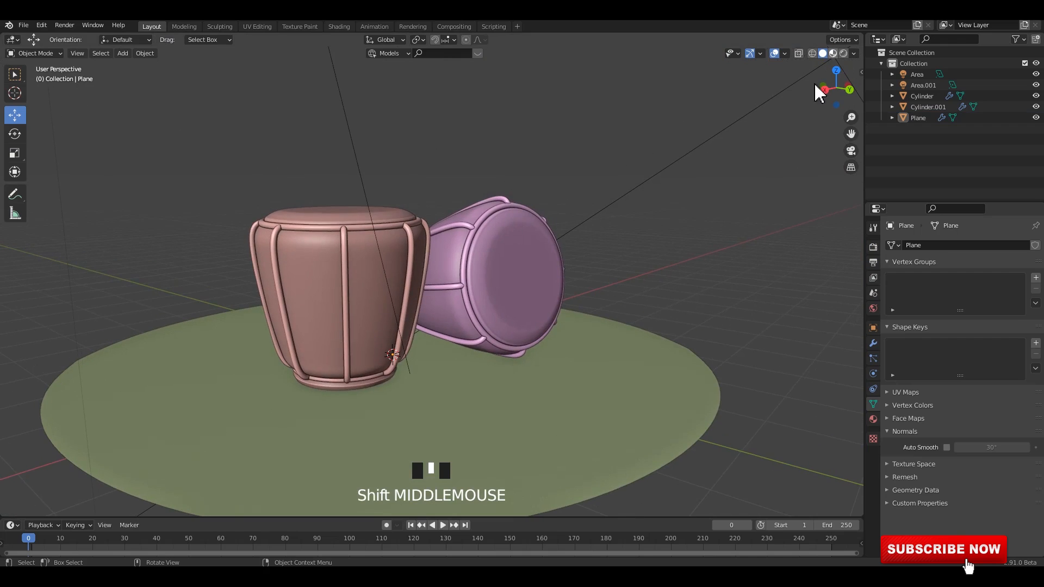
- Show the scene in material preview and set the viewport's environment lighting strength to 2.000
left_click(833, 53)
middle_click_drag(575, 224, 577, 225)
middle_click_drag(577, 225, 578, 180, "shift")
scroll(580, 212, "up", 2)
left_click(854, 53)
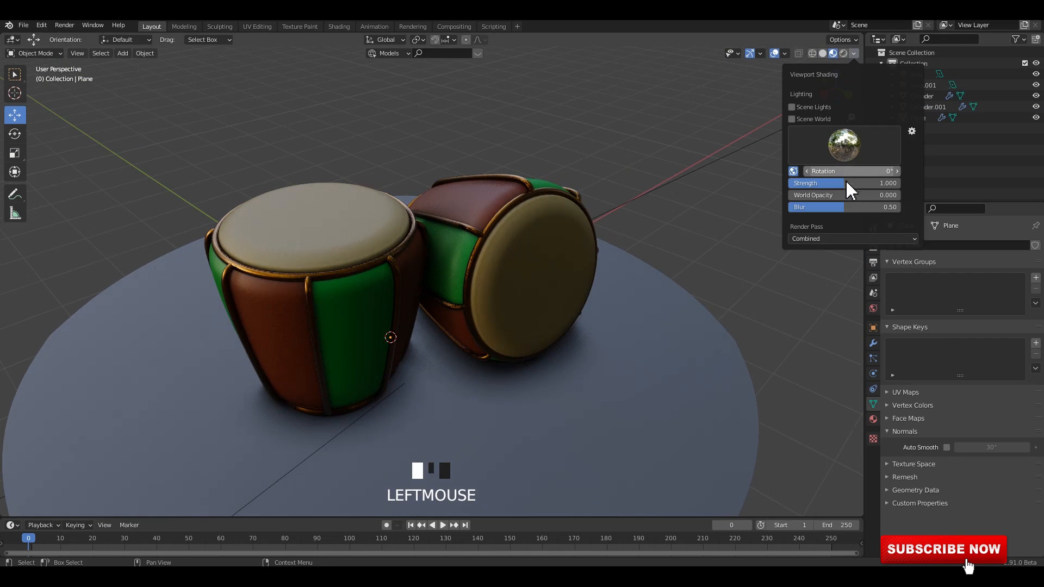
left_click_drag(810, 184, 864, 183)
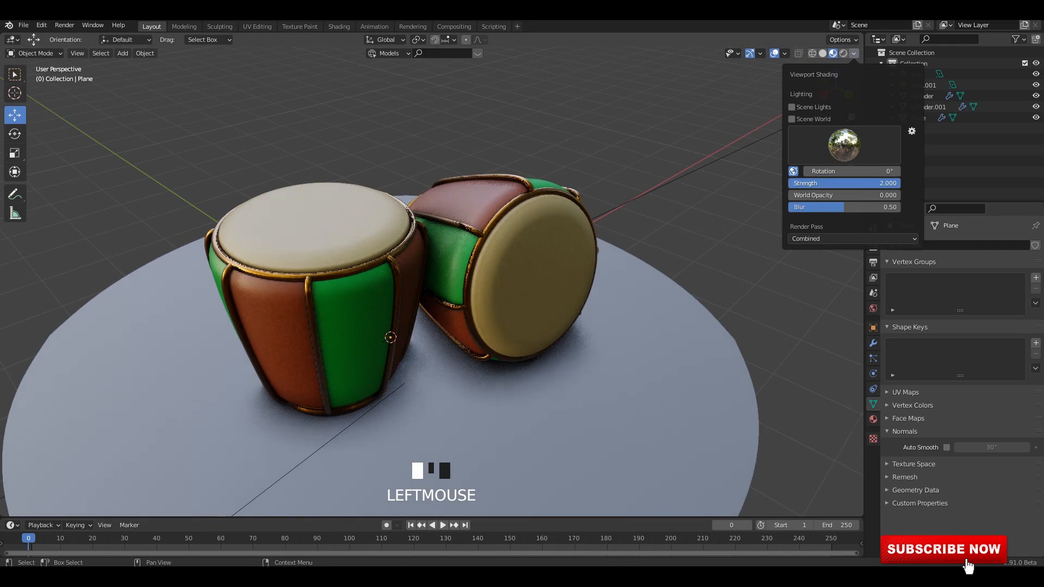
left_click(607, 174)
mouse_move(606, 178)
middle_mouse_down()
mouse_move(578, 140)
mouse_move(517, 149)
mouse_move(549, 210)
mouse_move(544, 184)
mouse_move(556, 178)
mouse_move(547, 200)
mouse_move(447, 231)
middle_mouse_up()
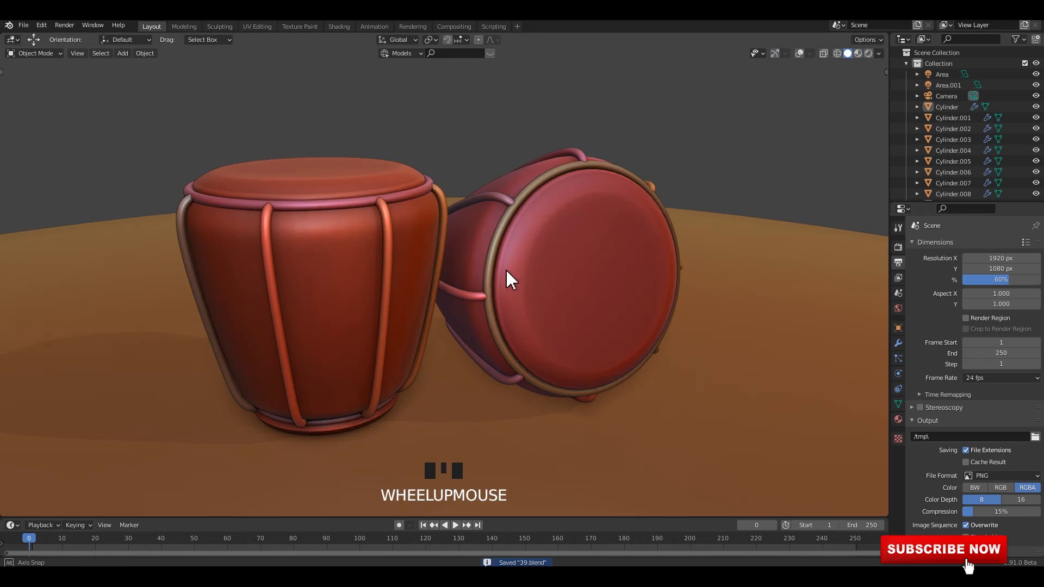
- Save the file and show the two drums in material preview
middle_click_drag(505, 268, 576, 279)
key("ctrl+s")
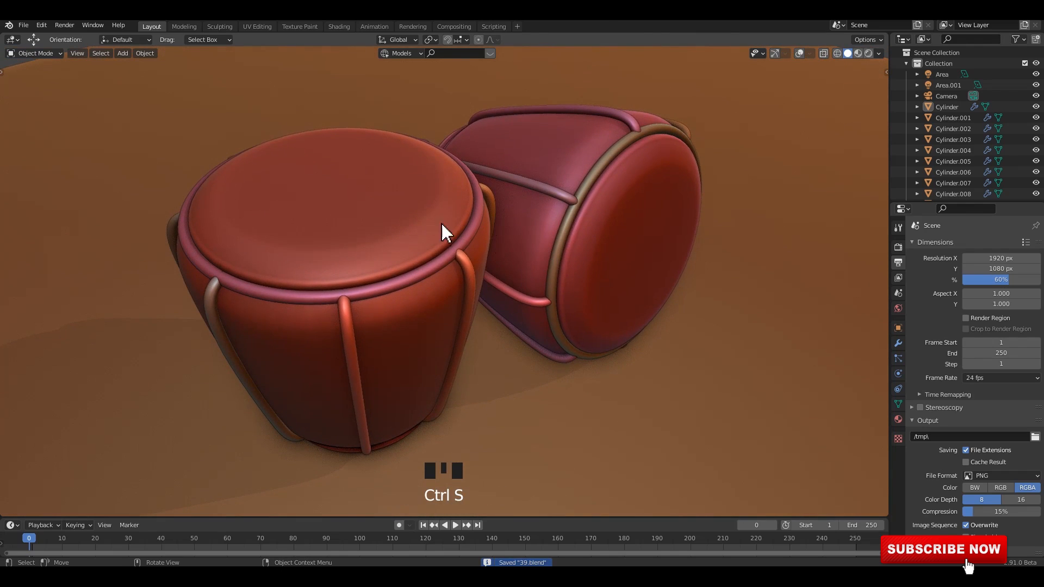
left_click(858, 53)
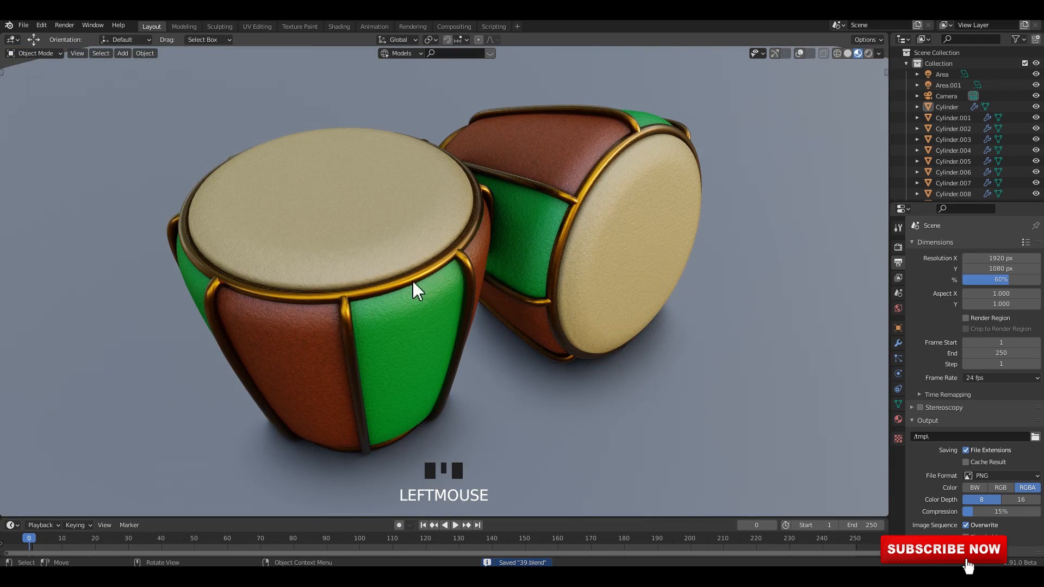
- Examine both drums' materials up close from several angles, then show the scene in rendered viewport shading
scroll(430, 284, "down", 2)
middle_click_drag(443, 287, 482, 291)
scroll(440, 272, "up", 2)
scroll(492, 293, "up", 2)
mouse_move(662, 333)
middle_mouse_down()
mouse_move(585, 324)
mouse_move(586, 335)
mouse_move(657, 338)
mouse_move(432, 353)
mouse_move(664, 321)
mouse_move(657, 375)
mouse_move(700, 383)
mouse_move(683, 367)
mouse_move(576, 345)
mouse_move(601, 350)
mouse_move(468, 268)
mouse_move(587, 314)
middle_mouse_up()
scroll(797, 155, "down", 2)
left_click(868, 53)
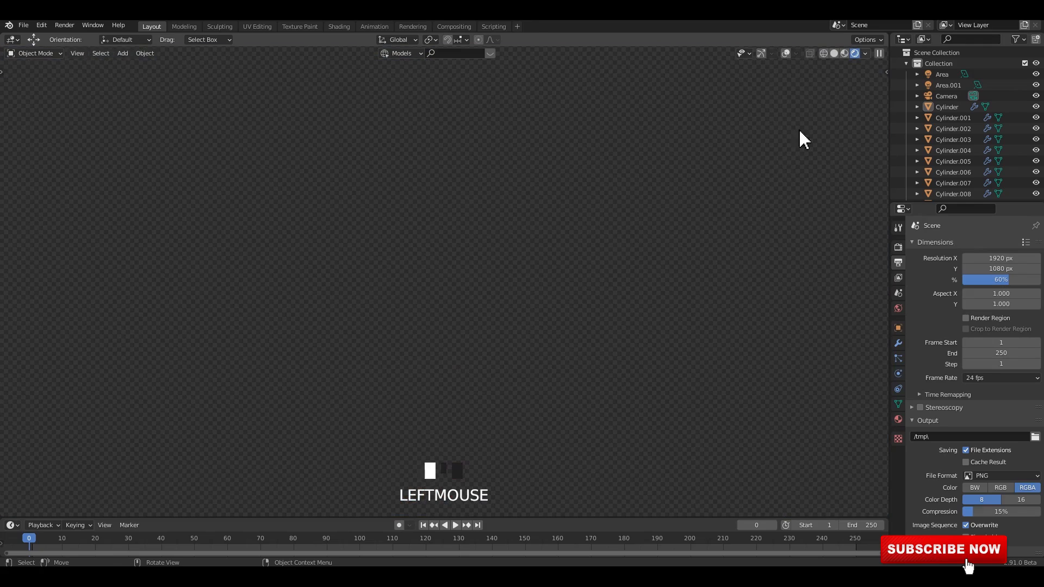
middle_click_drag(680, 293, 653, 270)
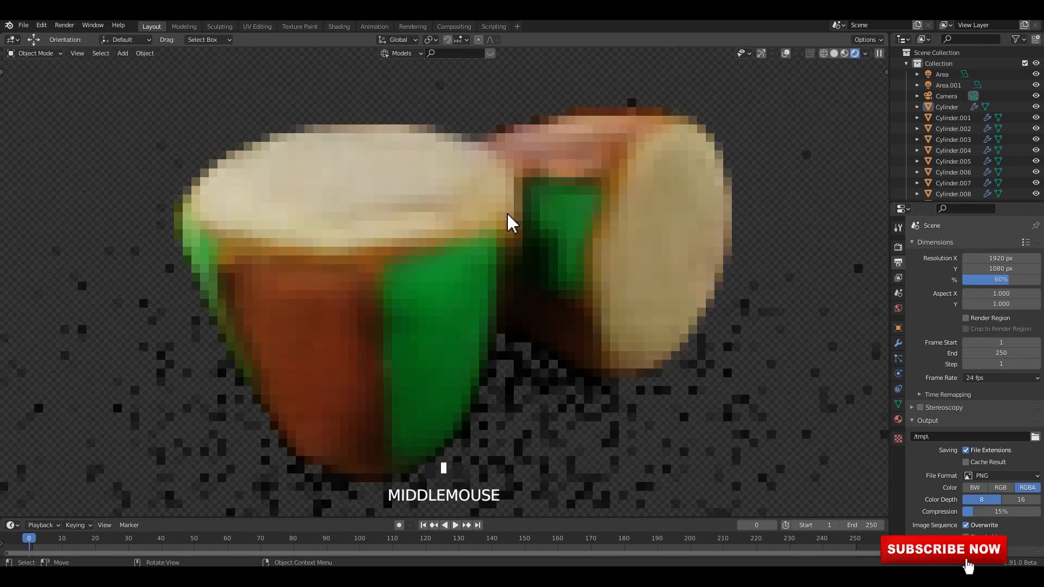
- Open the Rendering workspace and examine the finished drum render up close
left_click(412, 25)
scroll(496, 289, "up", 3)
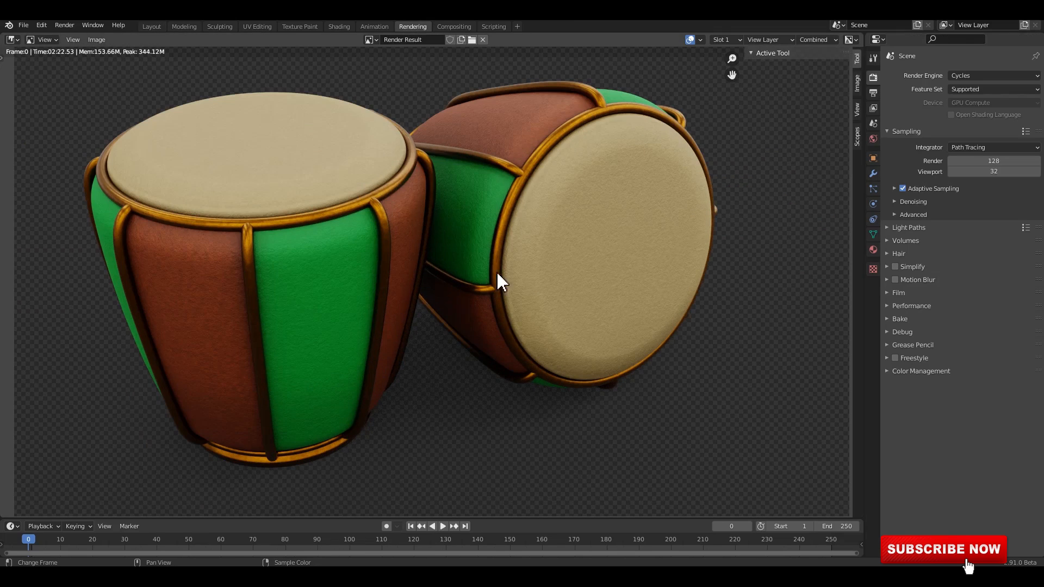
middle_click_drag(372, 220, 373, 195, "ctrl")
middle_click_drag(436, 207, 467, 237)
- Compare the other drum renders by displaying the results stored in Slot 2 and Slot 3
left_click(727, 39)
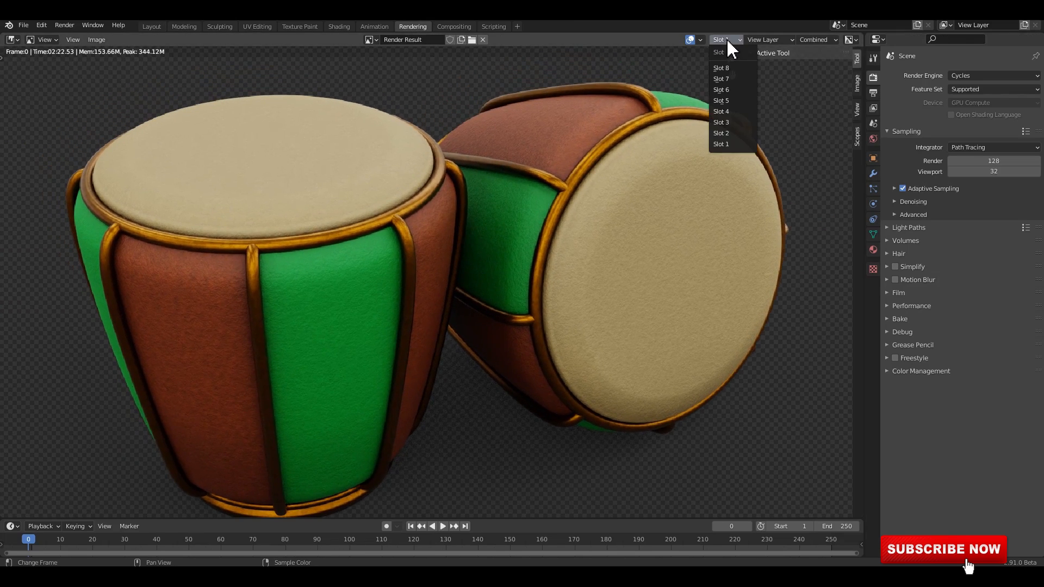
left_click(729, 134)
middle_click_drag(438, 331, 443, 289, "ctrl")
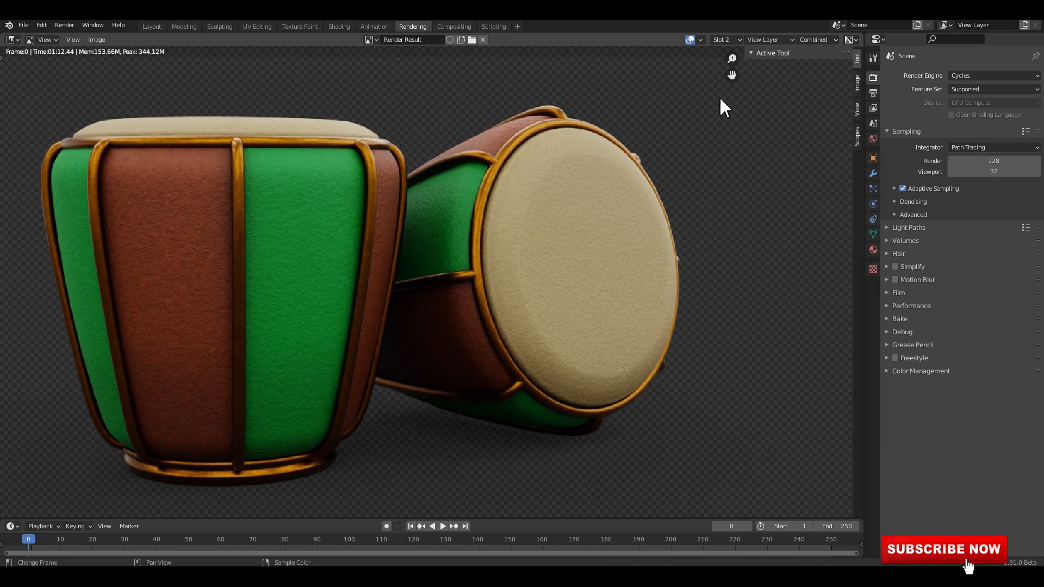
left_click(725, 40)
left_click(723, 123)
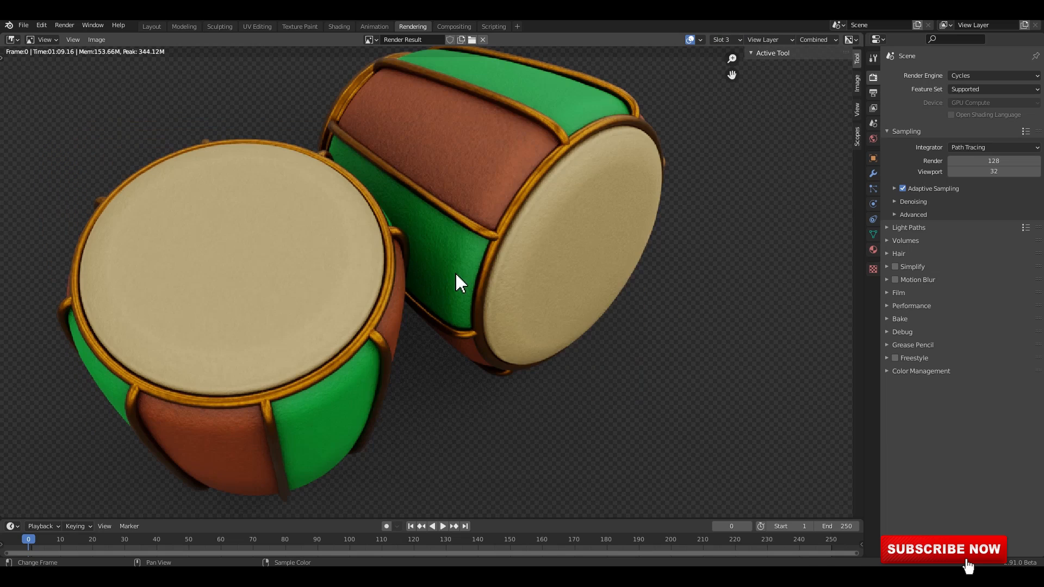
mouse_move(456, 277)
middle_mouse_down("ctrl")
mouse_move(464, 312)
mouse_move(463, 281)
mouse_move(466, 290)
middle_mouse_up("ctrl")
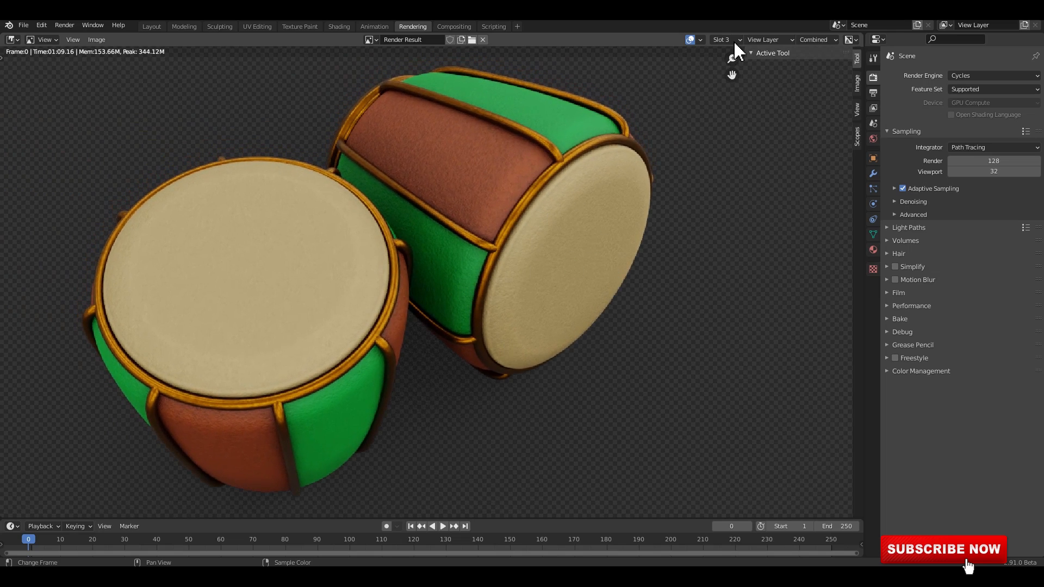